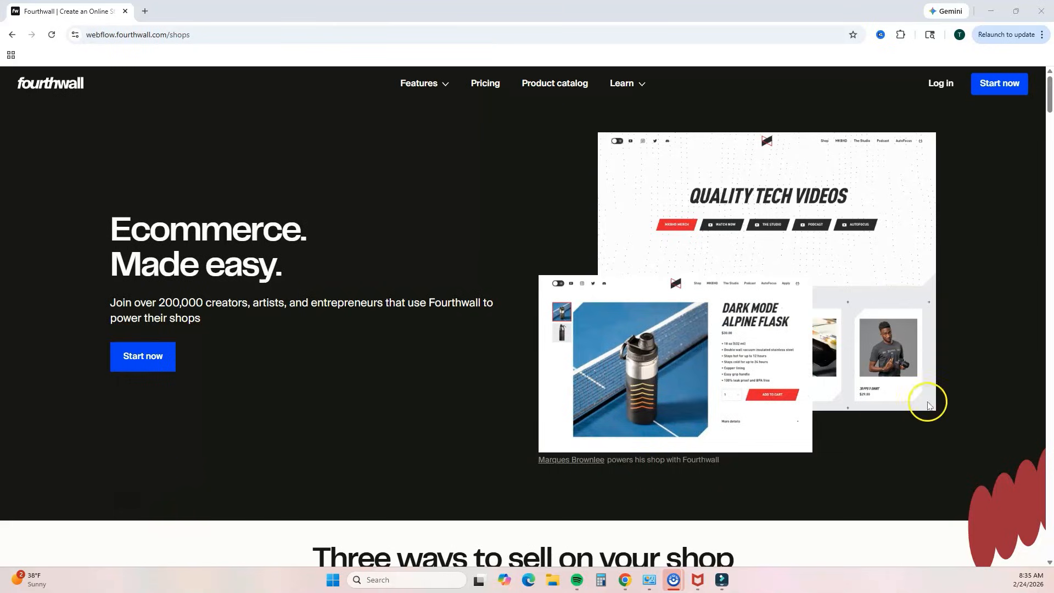
- Sign up for the free $0 plan as a content creator, leaving the optional social channels empty
{"action": "scroll", "coordinate": [925, 403], "scroll_direction": "down", "scroll_amount": 6}
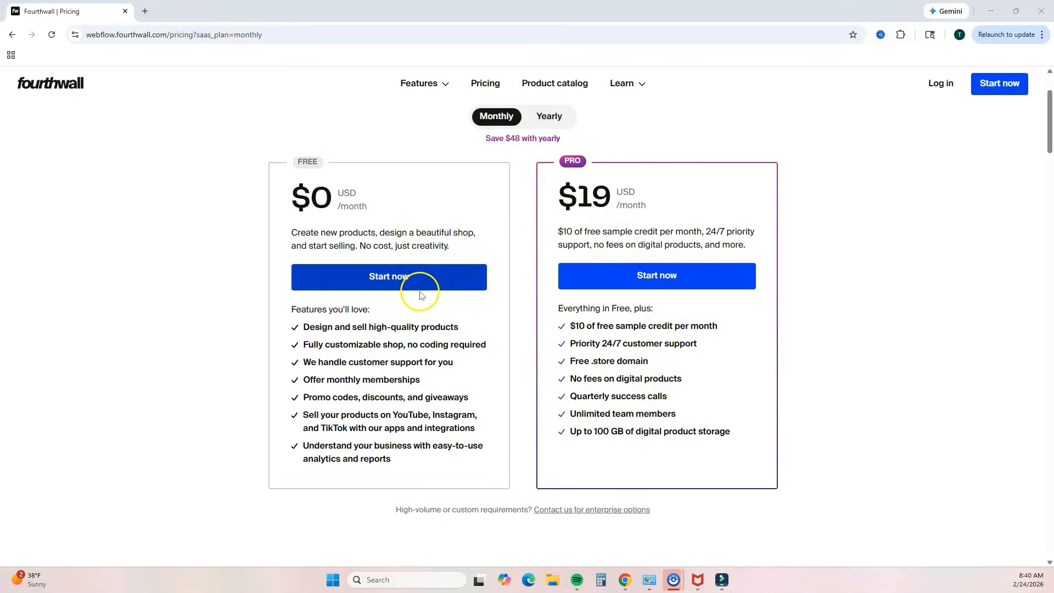
{"action": "left_click", "coordinate": [433, 284]}
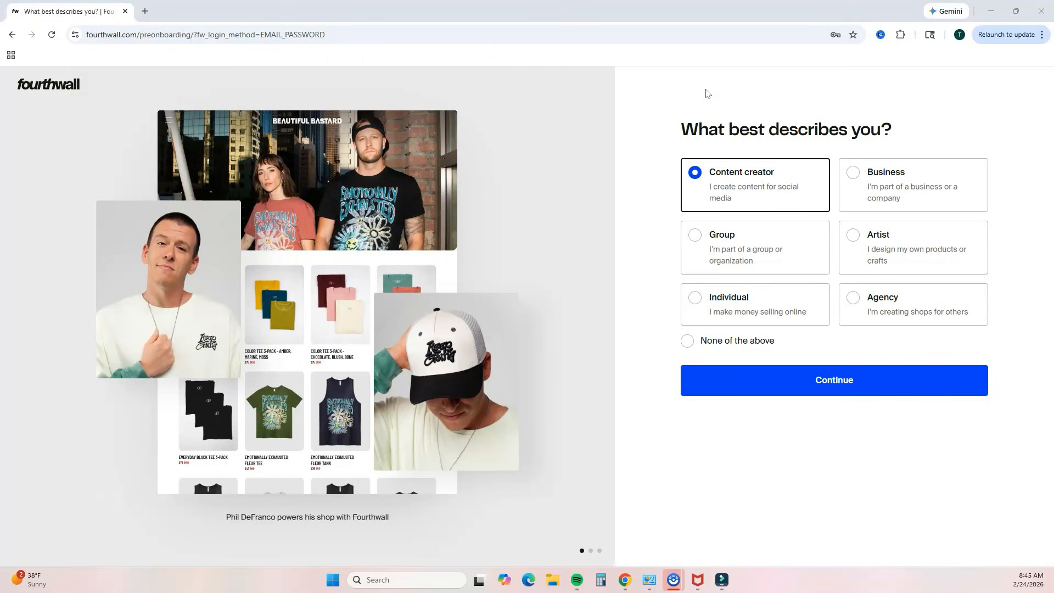
{"action": "left_click", "coordinate": [874, 383]}
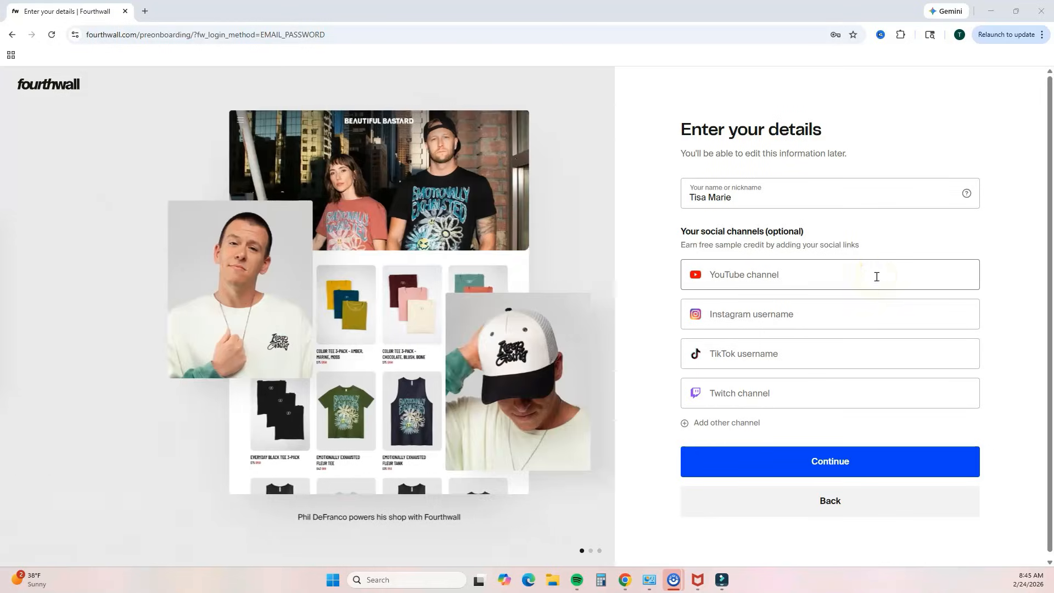
{"action": "left_click", "coordinate": [852, 463]}
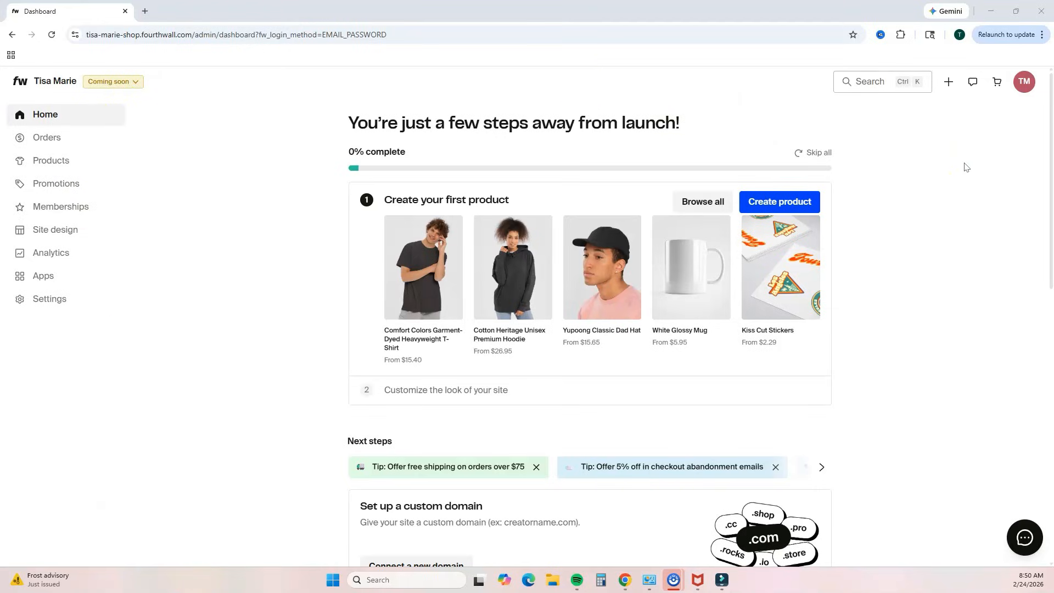
- Look over the home dashboard's launch checklist, next steps, and help and support sections
{"action": "scroll", "coordinate": [903, 143], "scroll_direction": "down", "scroll_amount": 1}
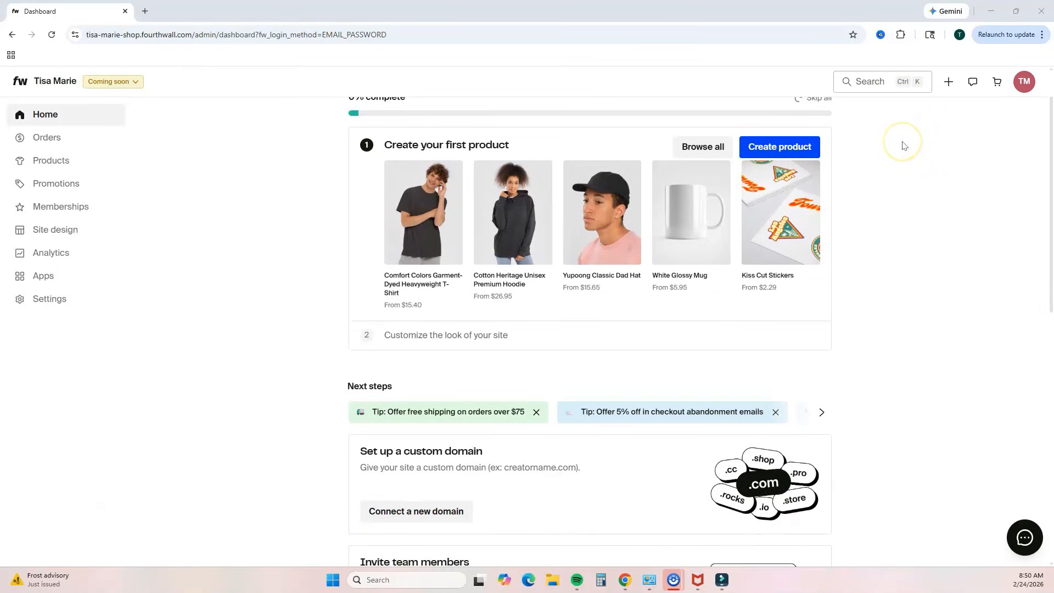
{"action": "scroll", "coordinate": [903, 145], "scroll_direction": "up", "scroll_amount": 1}
{"action": "scroll", "coordinate": [903, 145], "scroll_direction": "down", "scroll_amount": 2}
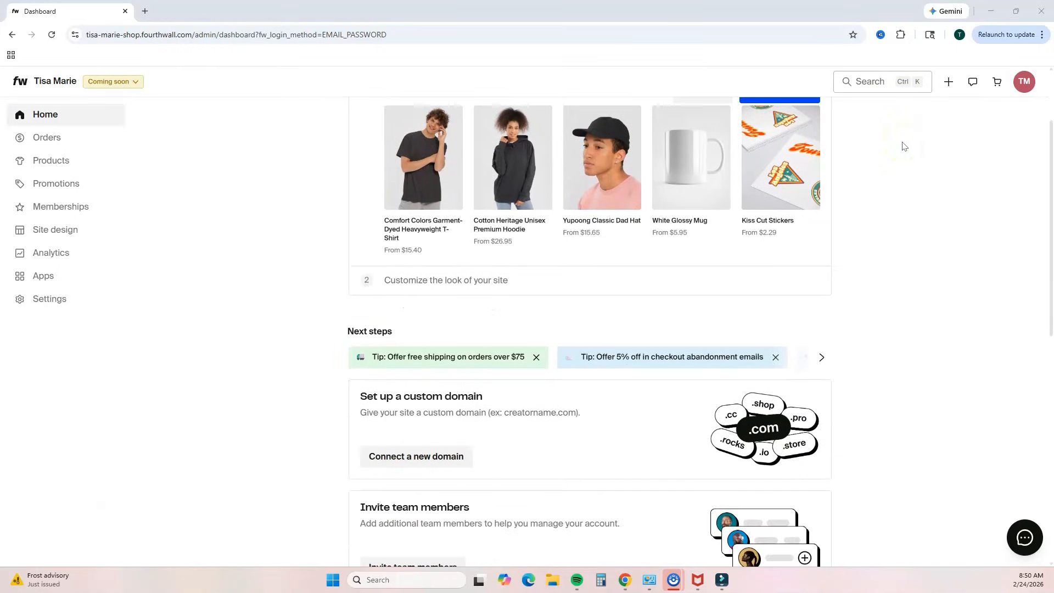
{"action": "scroll", "coordinate": [903, 145], "scroll_direction": "up", "scroll_amount": 2}
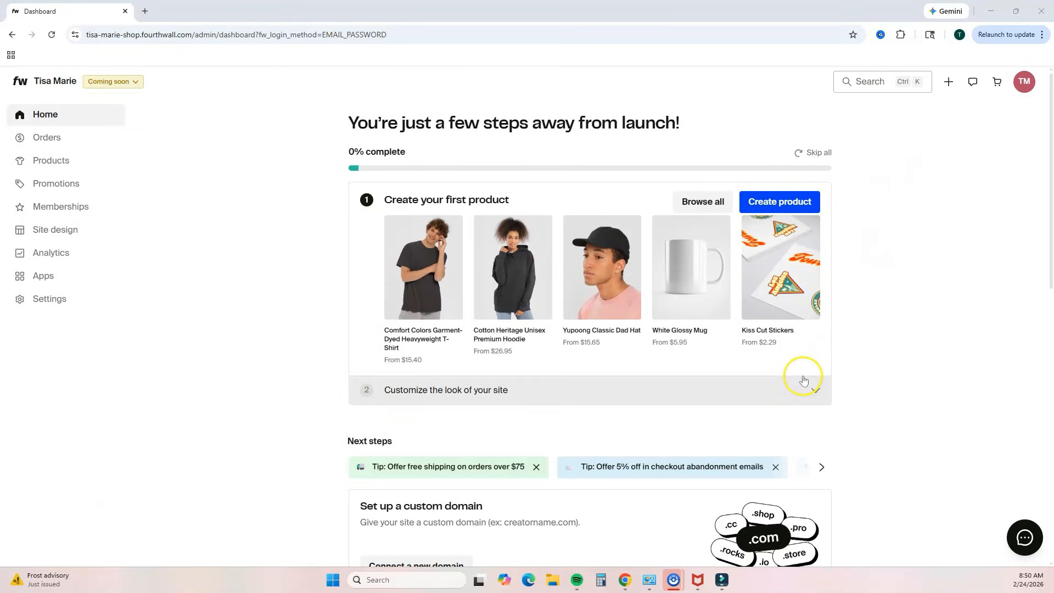
{"action": "scroll", "coordinate": [831, 372], "scroll_direction": "down", "scroll_amount": 2}
{"action": "scroll", "coordinate": [822, 372], "scroll_direction": "down", "scroll_amount": 5}
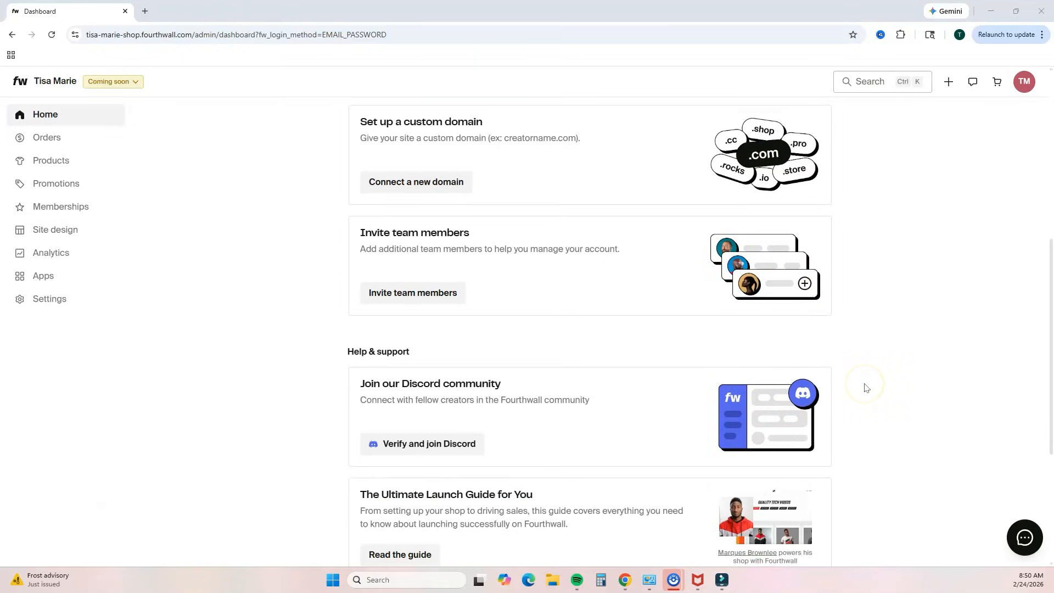
{"action": "scroll", "coordinate": [866, 387], "scroll_direction": "up", "scroll_amount": 7}
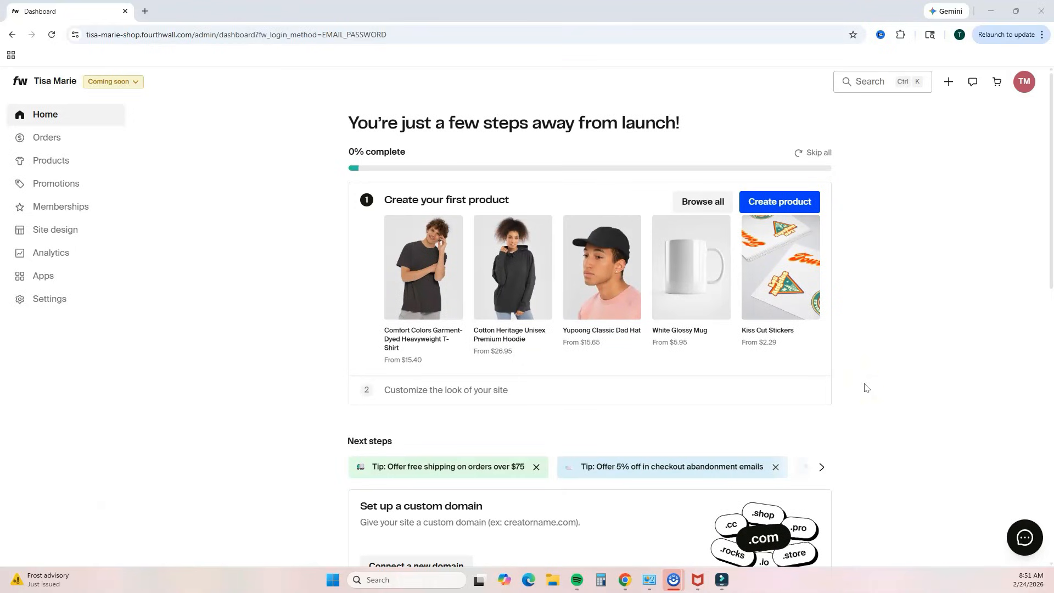
- Start creating the shop's first product as a digital product
{"action": "left_click", "coordinate": [784, 207]}
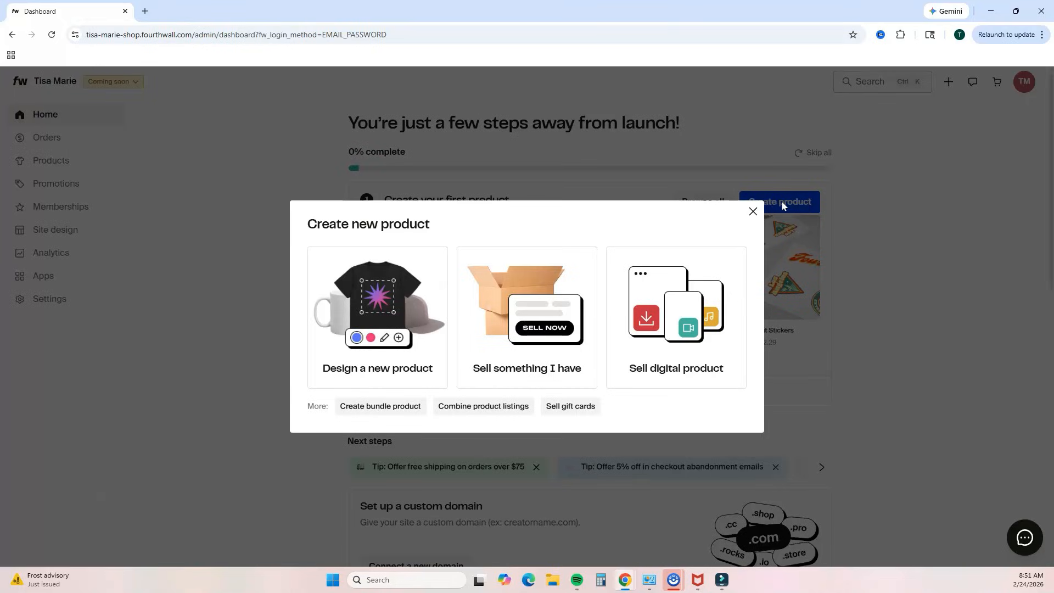
{"action": "left_click", "coordinate": [671, 303]}
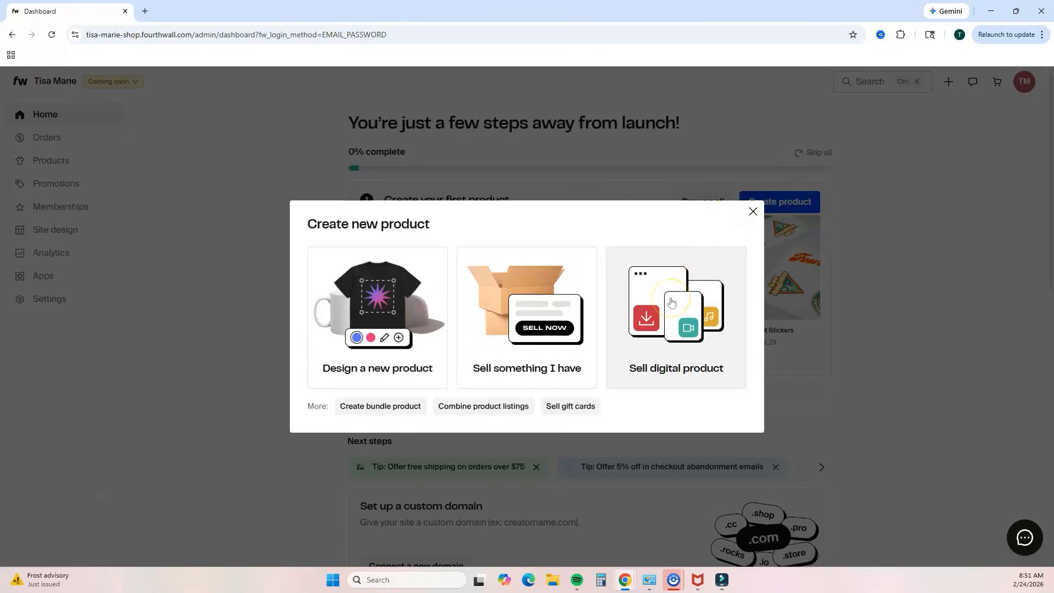
{"action": "left_click", "coordinate": [487, 198]}
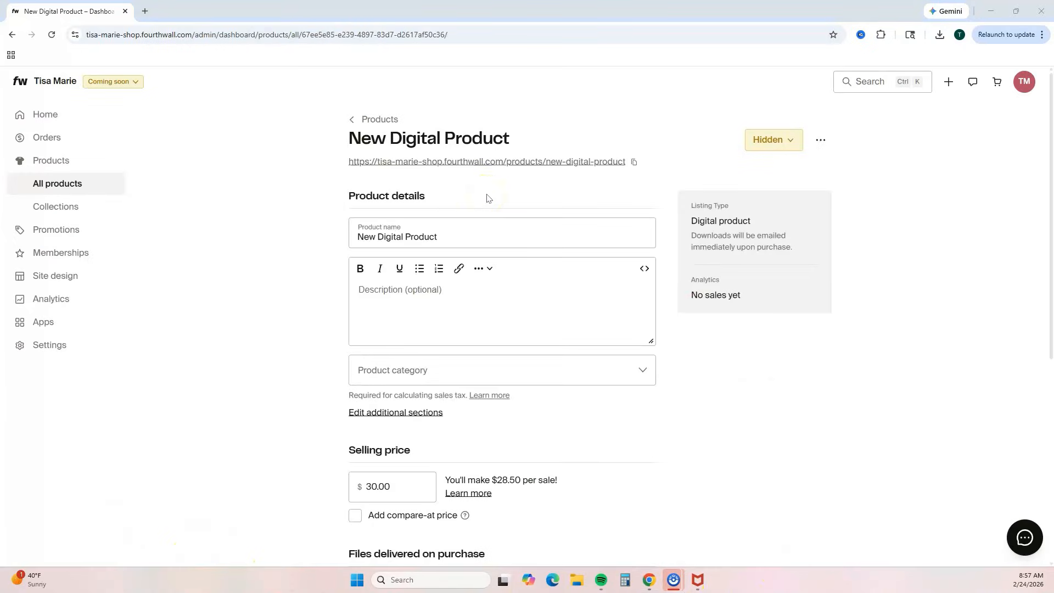
- Rename the new digital product as Fitness Ebook
{"action": "left_click", "coordinate": [470, 238]}
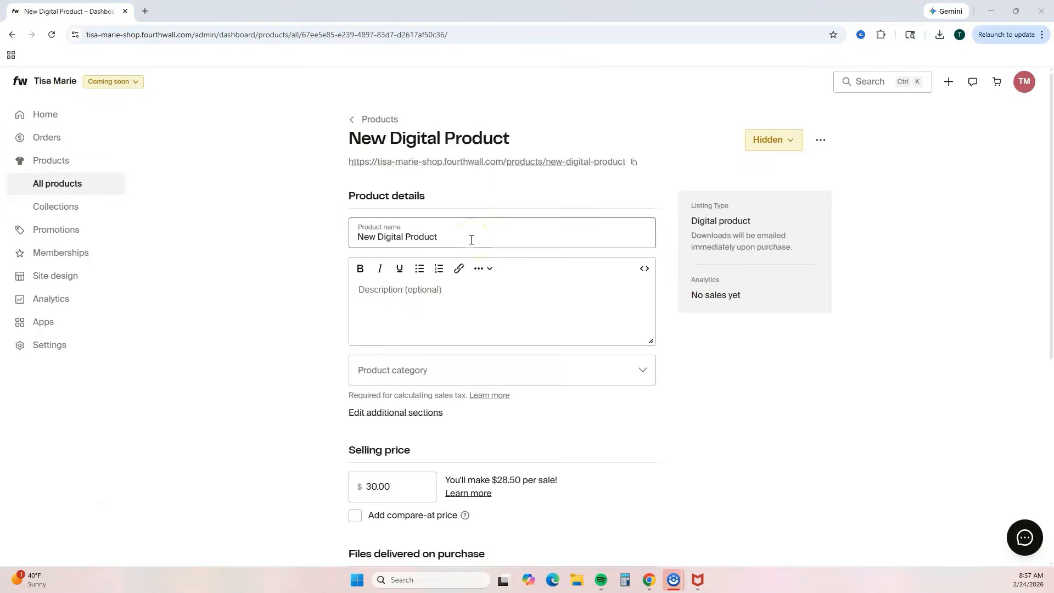
{"action": "double_click", "coordinate": [429, 241]}
{"action": "left_click_drag", "start_coordinate": [429, 241], "coordinate": [352, 237]}
{"action": "type", "text": "Fitness Ebook"}
{"action": "left_click", "coordinate": [403, 289]}
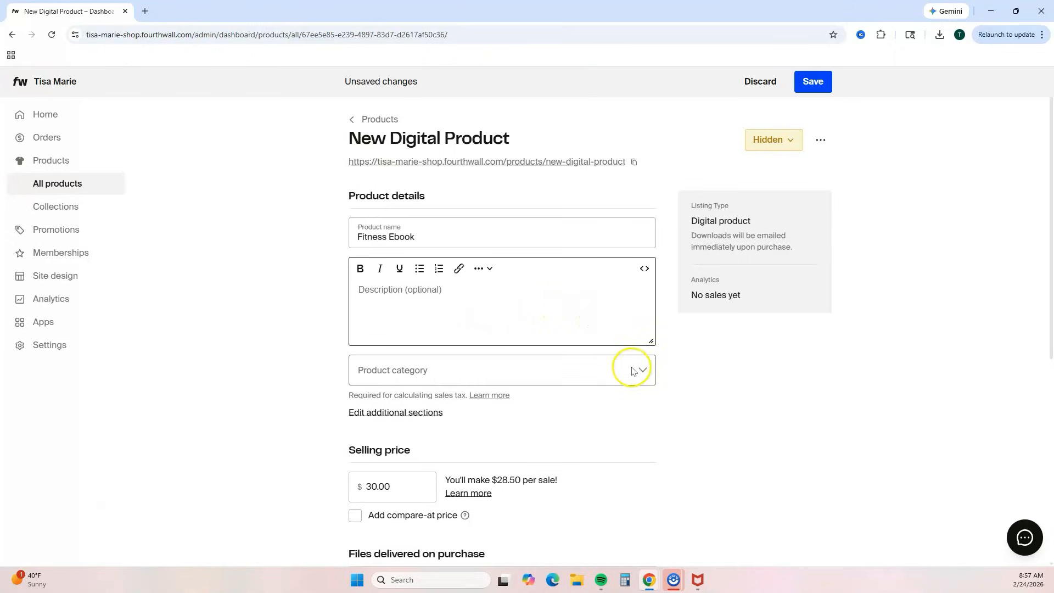
- Set the product category to E-Books, found under Media and Books
{"action": "left_click", "coordinate": [643, 378]}
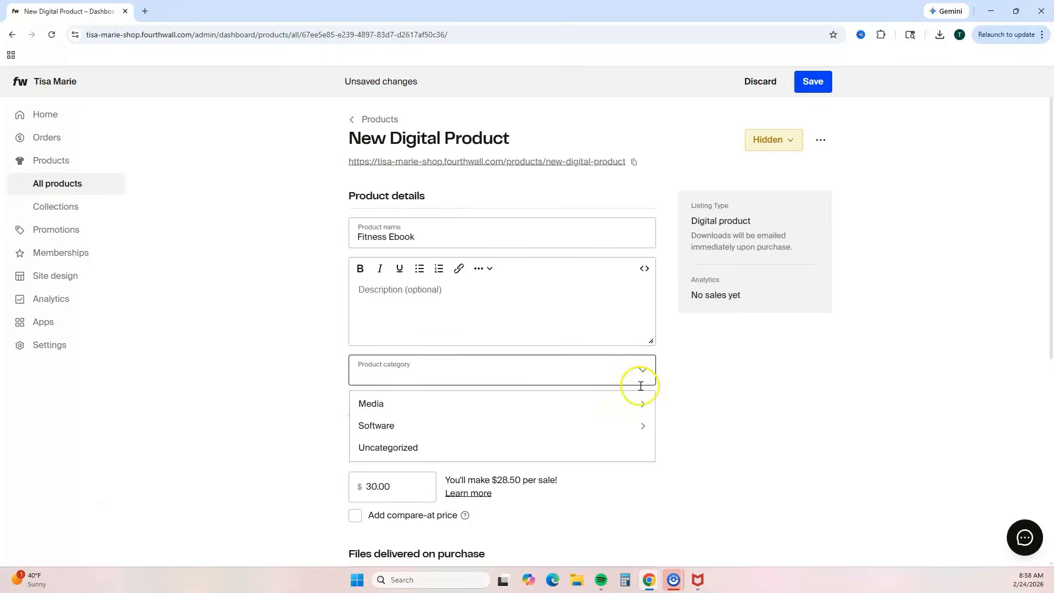
{"action": "left_click", "coordinate": [635, 408]}
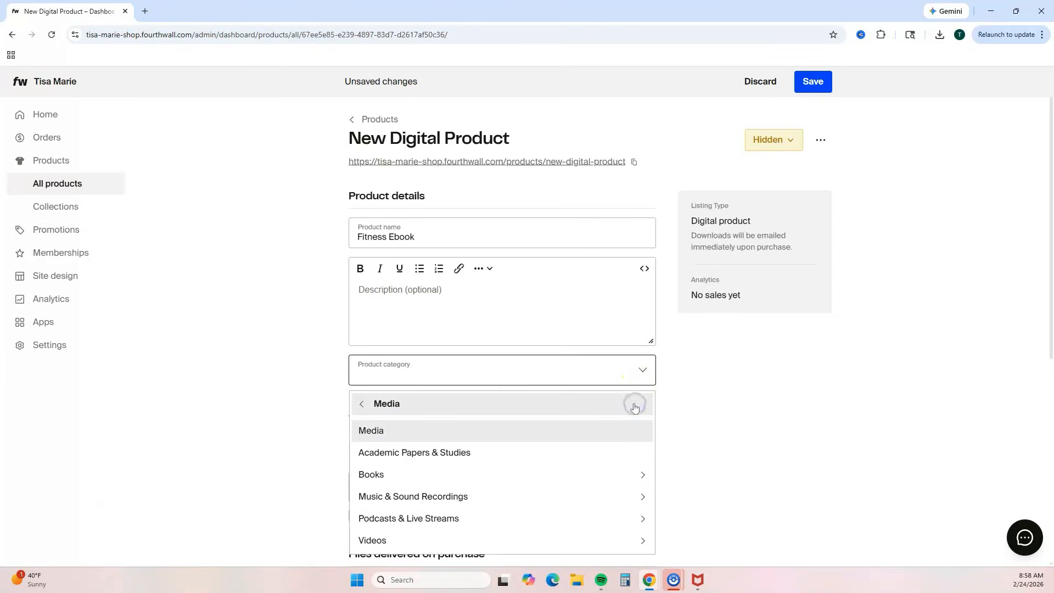
{"action": "left_click", "coordinate": [563, 474]}
{"action": "left_click", "coordinate": [564, 470]}
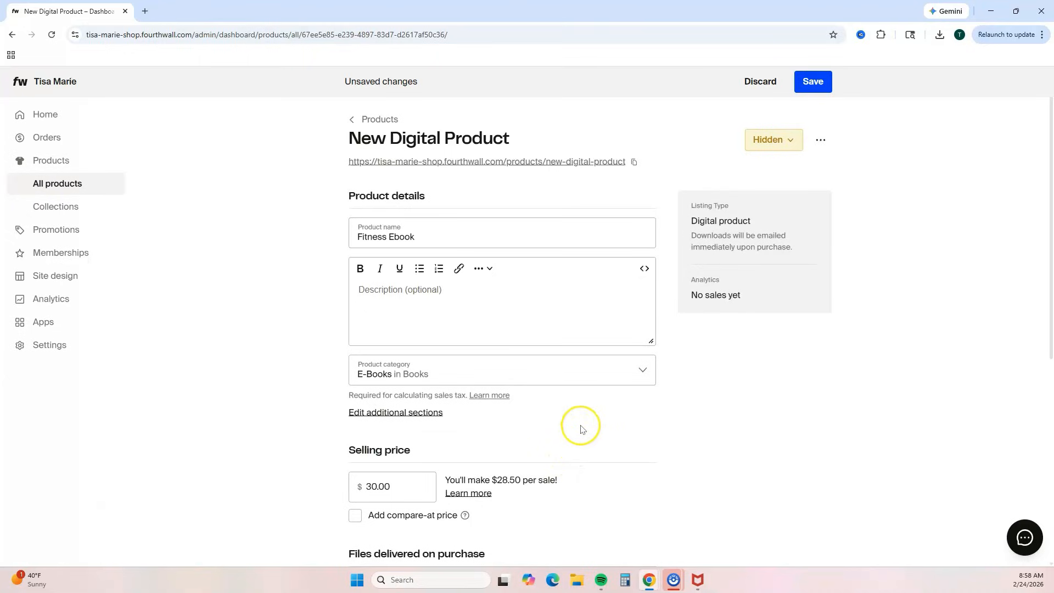
- Set the ebook's selling price to $15.00
{"action": "scroll", "coordinate": [585, 421], "scroll_direction": "down", "scroll_amount": 1}
{"action": "scroll", "coordinate": [582, 420], "scroll_direction": "down", "scroll_amount": 1}
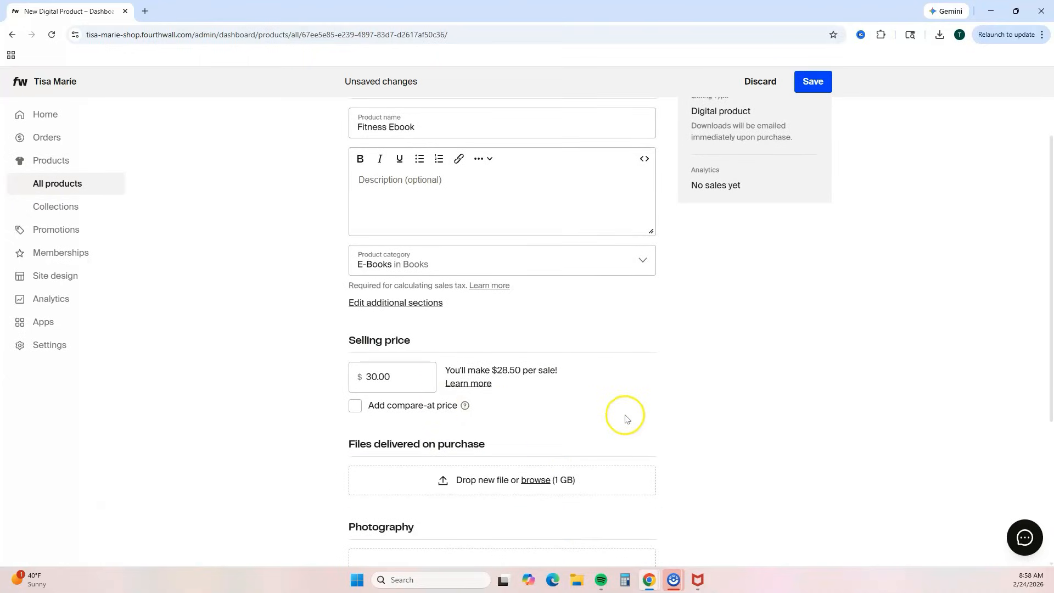
{"action": "left_click_drag", "start_coordinate": [405, 377], "coordinate": [362, 376]}
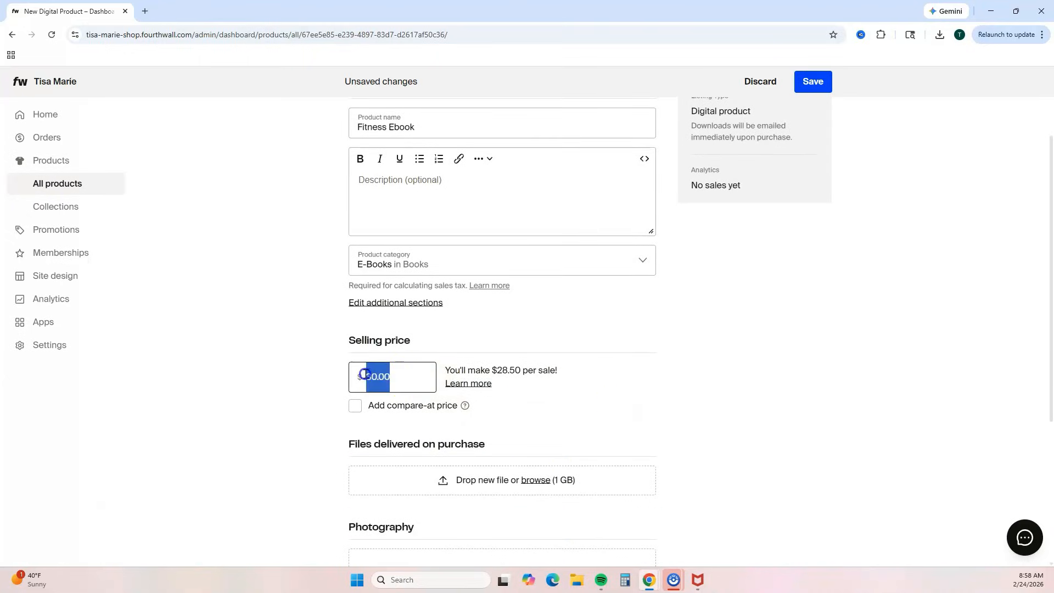
{"action": "type", "text": "45.00"}
{"action": "left_click", "coordinate": [448, 367]}
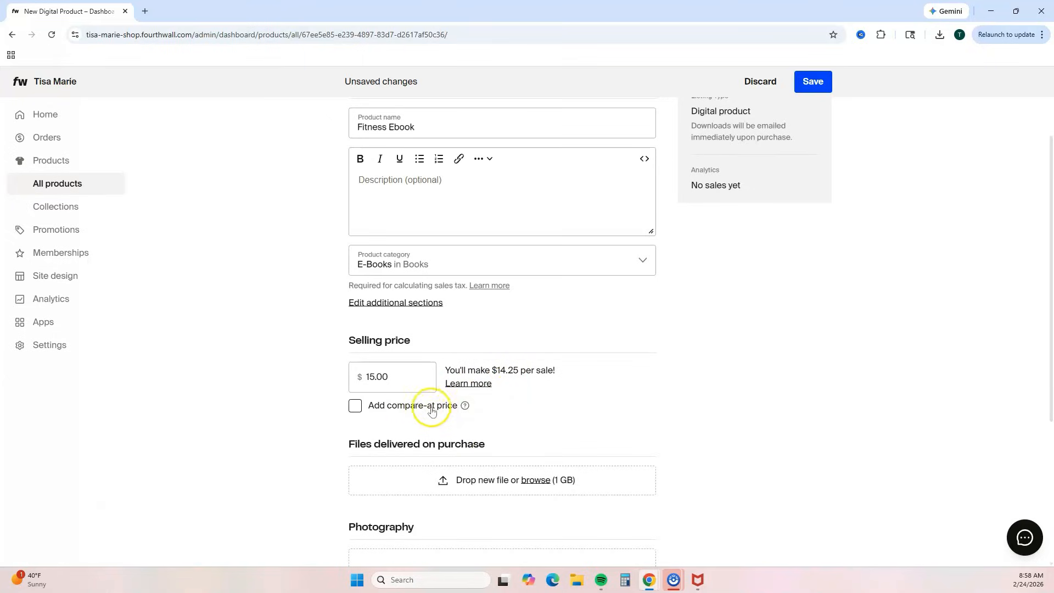
- Review the product's description, price, delivered file, photography and inventory sections
{"action": "scroll", "coordinate": [530, 409], "scroll_direction": "down", "scroll_amount": 1}
{"action": "scroll", "coordinate": [530, 411], "scroll_direction": "down", "scroll_amount": 1}
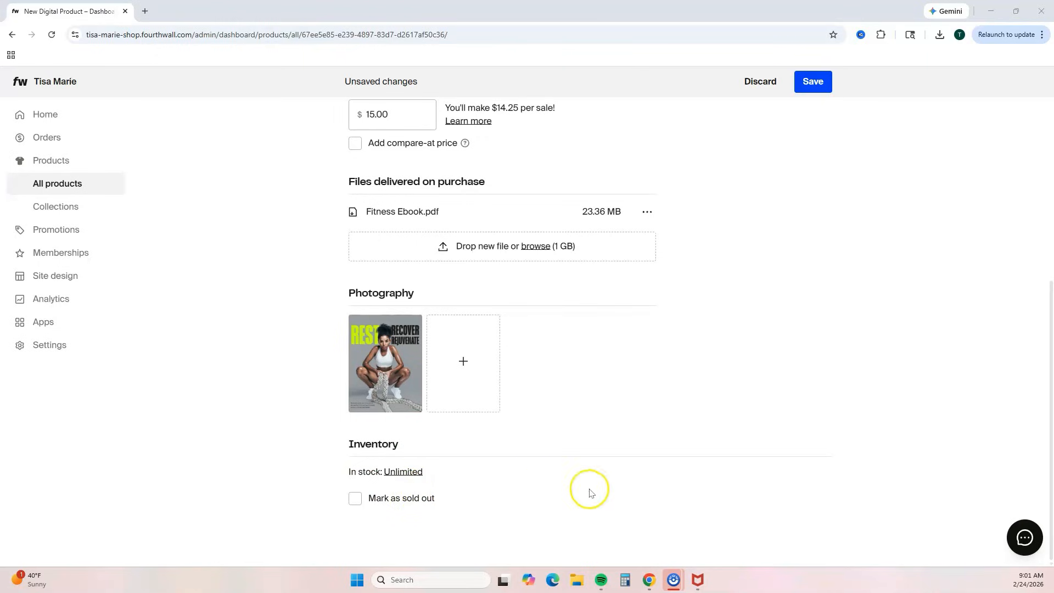
{"action": "scroll", "coordinate": [821, 419], "scroll_direction": "down", "scroll_amount": 1}
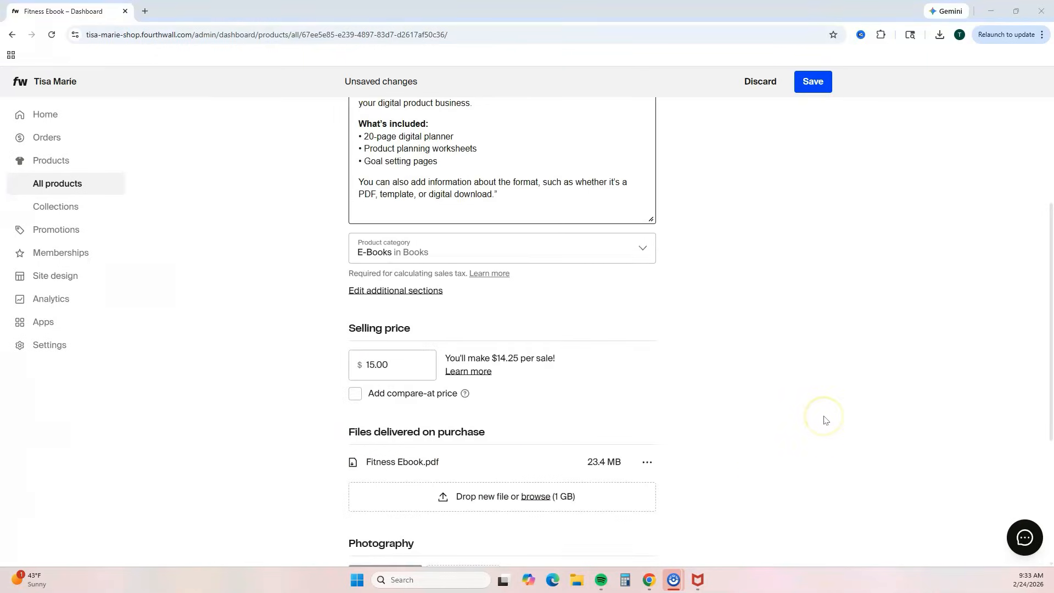
{"action": "scroll", "coordinate": [823, 420], "scroll_direction": "down", "scroll_amount": 2}
{"action": "scroll", "coordinate": [827, 421], "scroll_direction": "down", "scroll_amount": 2}
{"action": "scroll", "coordinate": [826, 420], "scroll_direction": "up", "scroll_amount": 10}
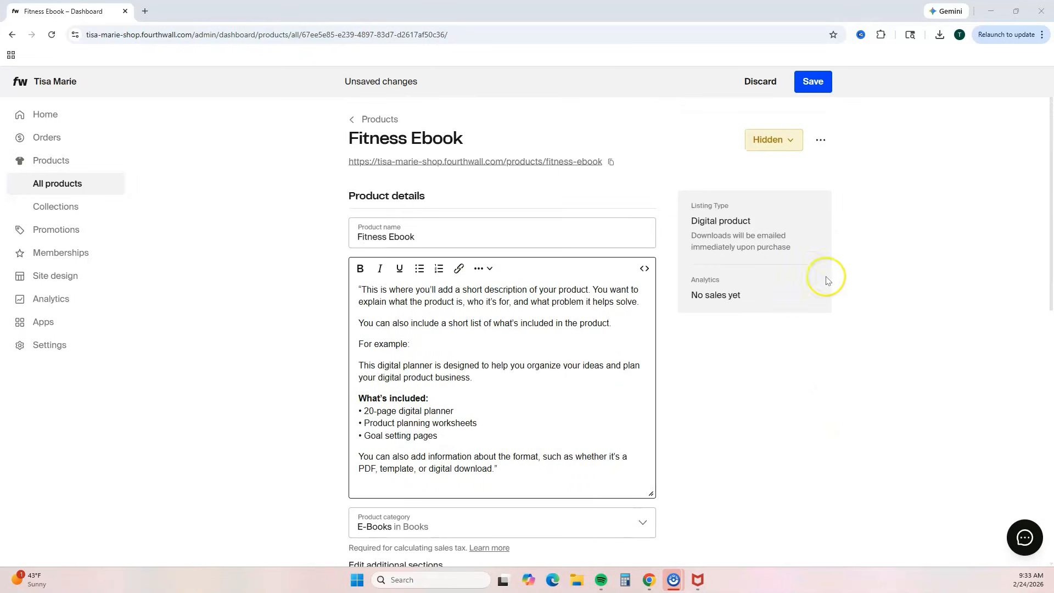
- Change the Fitness Ebook's visibility to Public and save the product's changes
{"action": "left_click", "coordinate": [792, 141]}
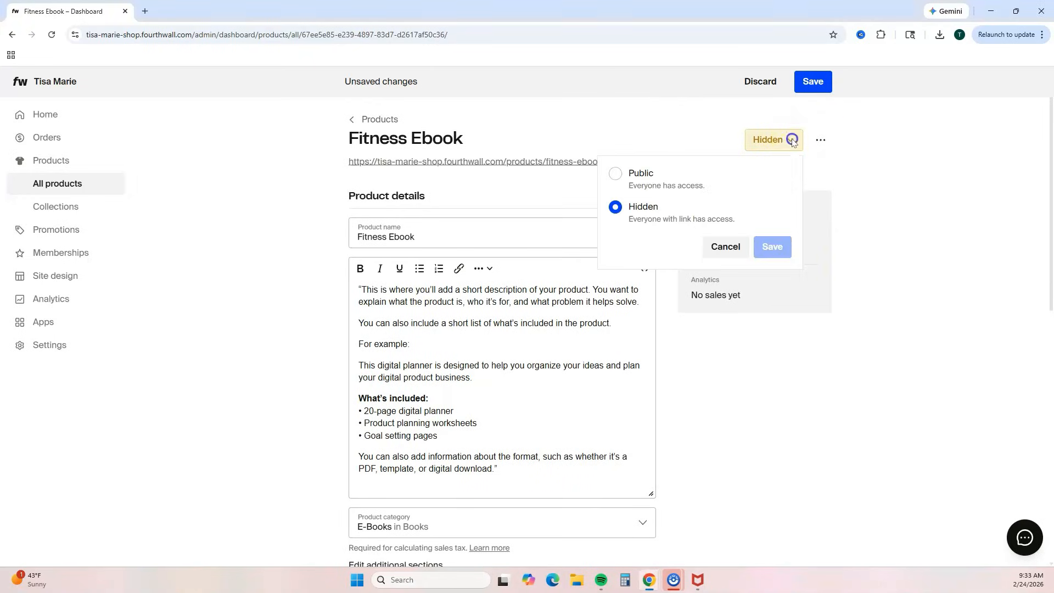
{"action": "left_click", "coordinate": [613, 174]}
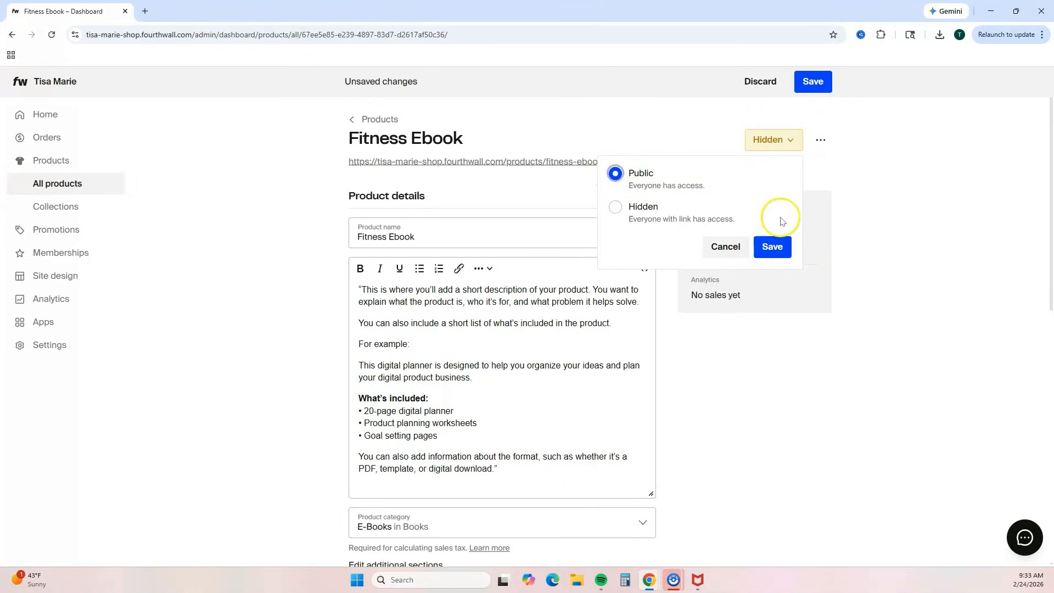
{"action": "left_click", "coordinate": [775, 245]}
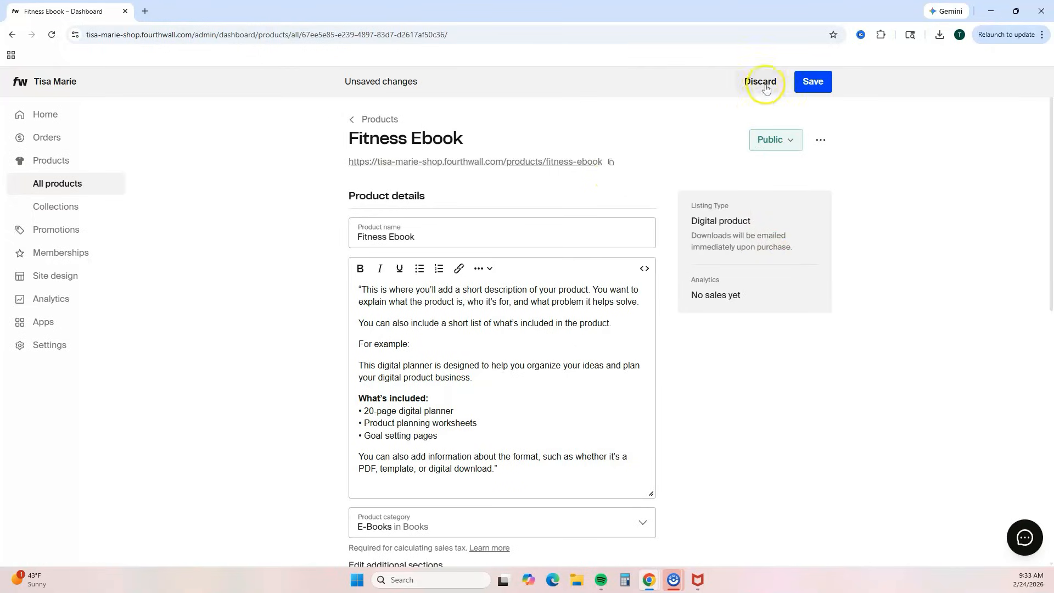
{"action": "left_click", "coordinate": [810, 83]}
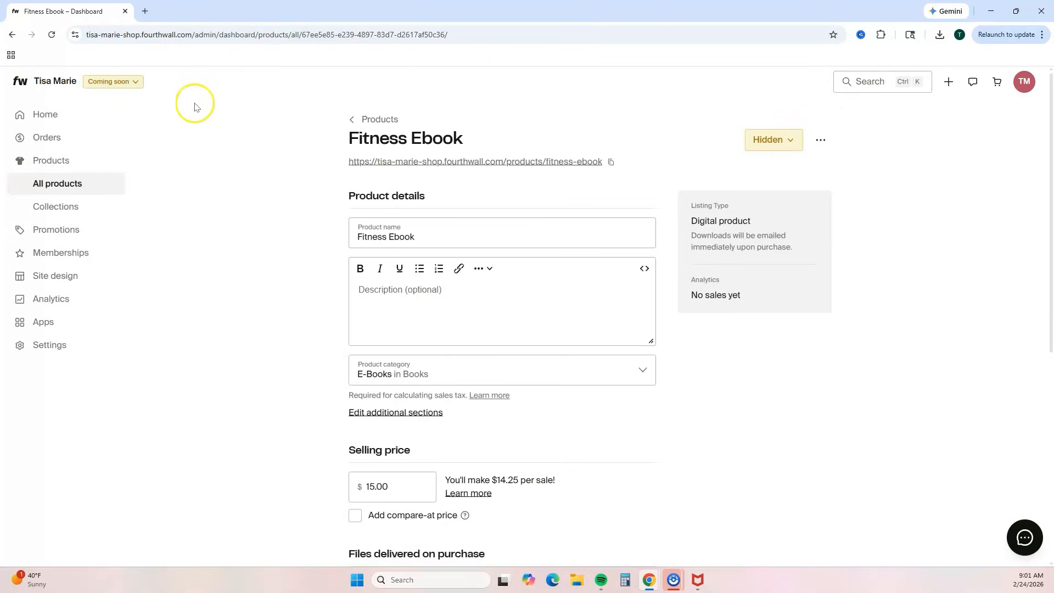
- Return to the home dashboard and start customizing the look of the site
{"action": "left_click", "coordinate": [62, 111]}
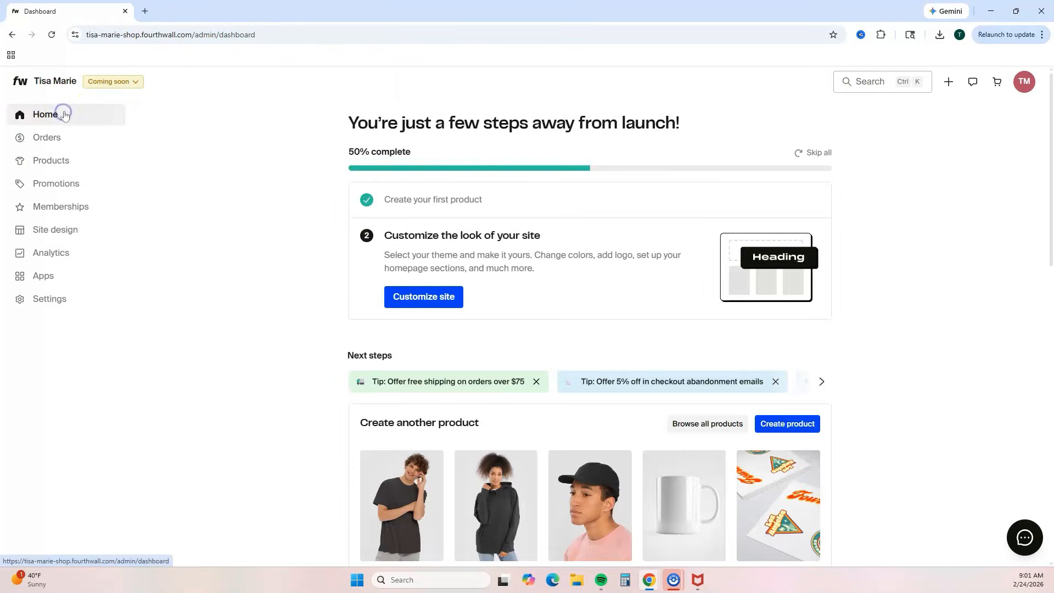
{"action": "left_click", "coordinate": [651, 135]}
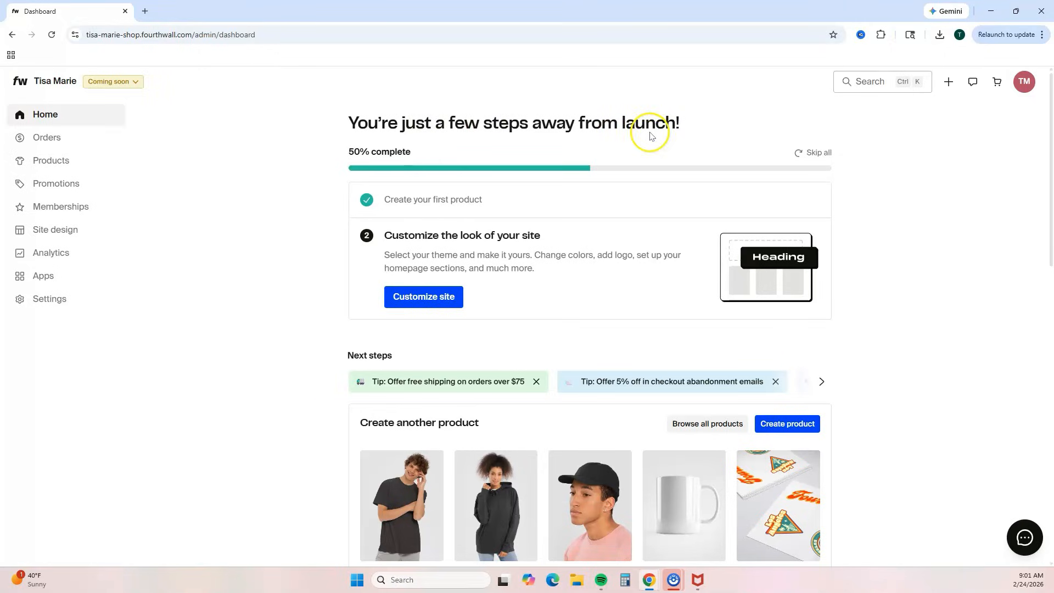
{"action": "left_click", "coordinate": [435, 298]}
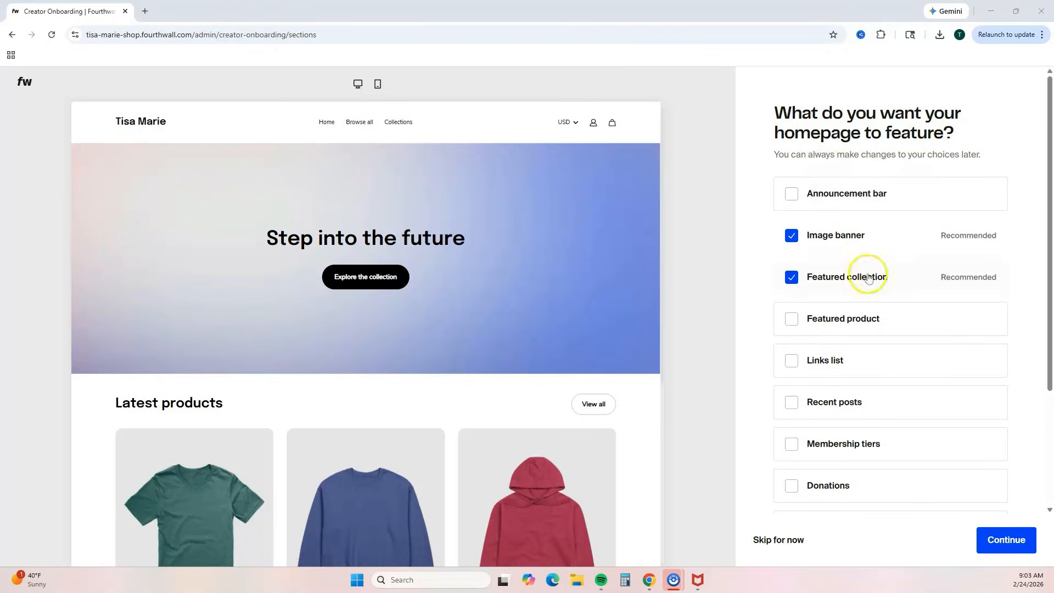
- Look through the homepage section choices and preview, trying the announcement bar and removing it again
{"action": "scroll", "coordinate": [866, 277], "scroll_direction": "down", "scroll_amount": 2}
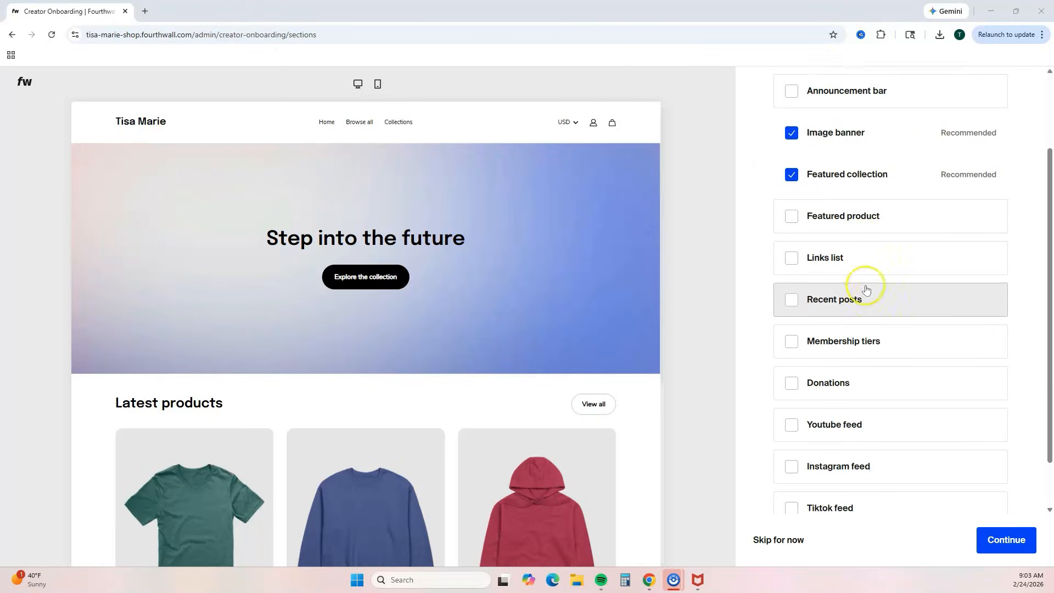
{"action": "scroll", "coordinate": [866, 285], "scroll_direction": "up", "scroll_amount": 2}
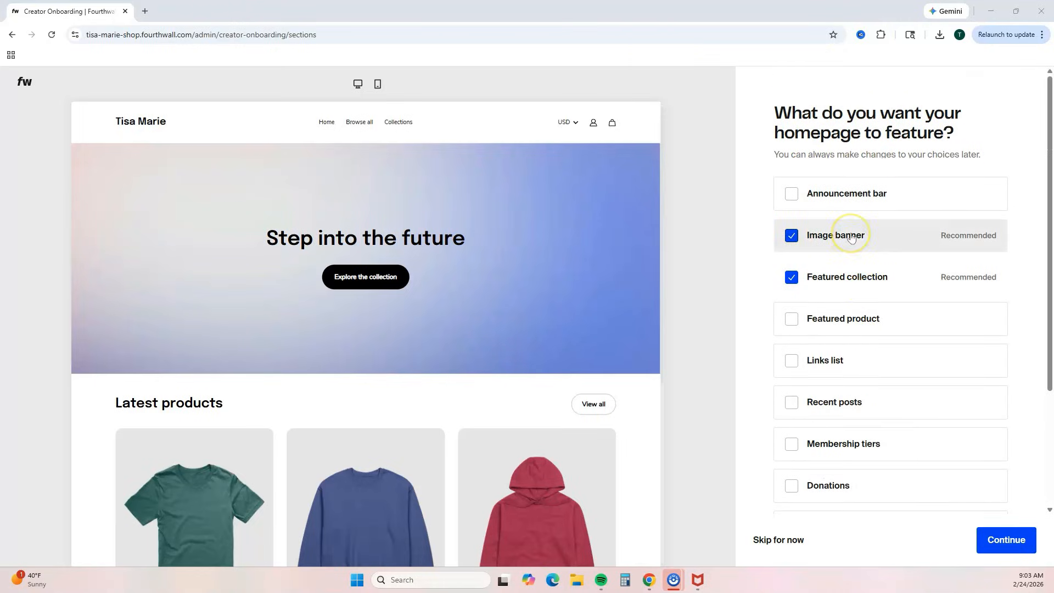
{"action": "left_click", "coordinate": [793, 199]}
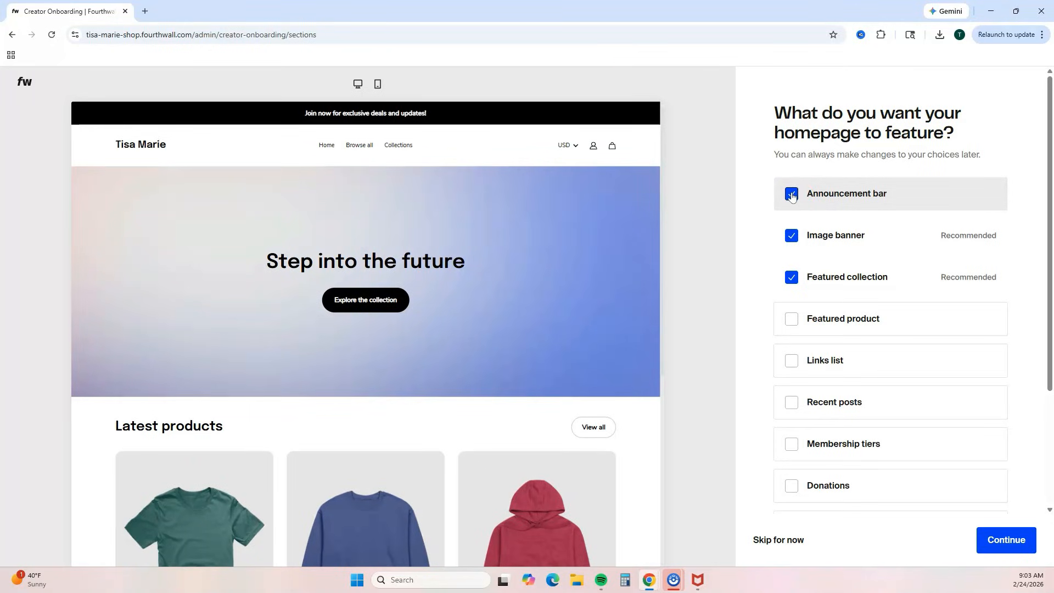
{"action": "left_click", "coordinate": [792, 196]}
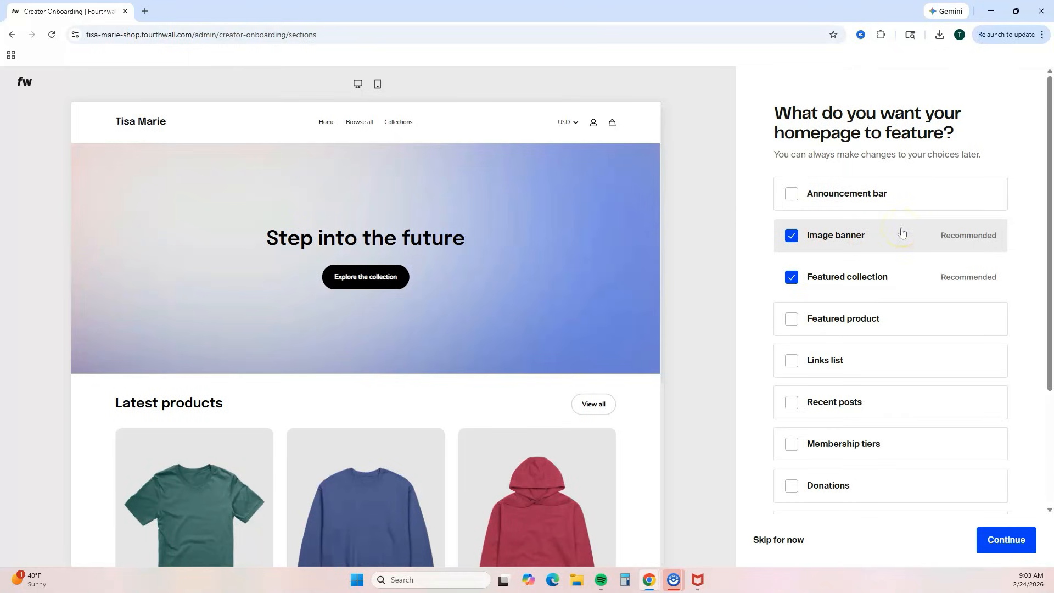
{"action": "scroll", "coordinate": [632, 338], "scroll_direction": "down", "scroll_amount": 3}
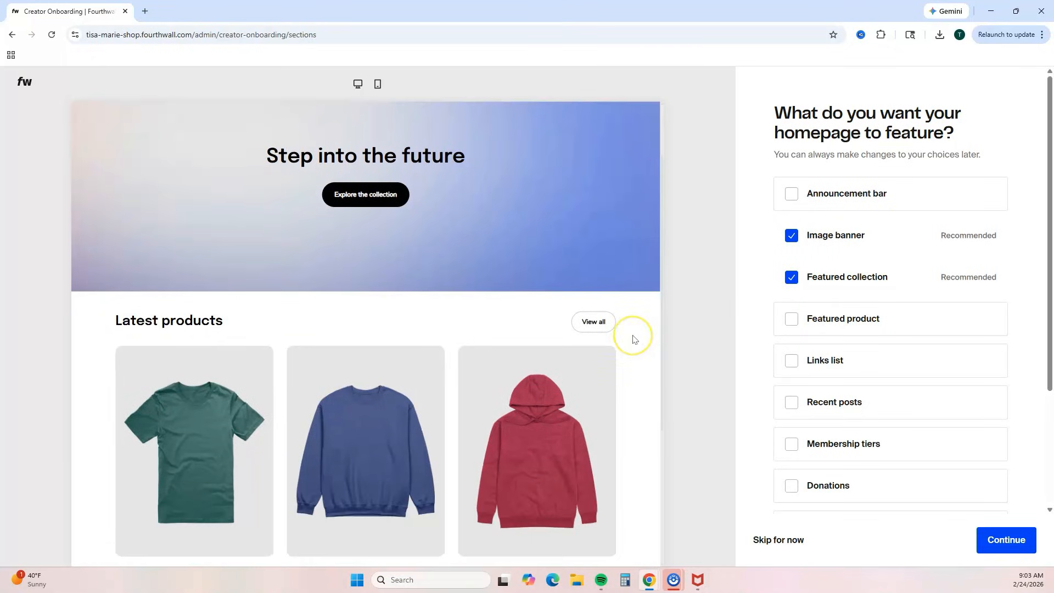
- Preview the Recent posts, Membership tiers and Donations sections on the homepage, removing each one again
{"action": "scroll", "coordinate": [632, 339], "scroll_direction": "up", "scroll_amount": 1}
{"action": "scroll", "coordinate": [913, 296], "scroll_direction": "down", "scroll_amount": 2}
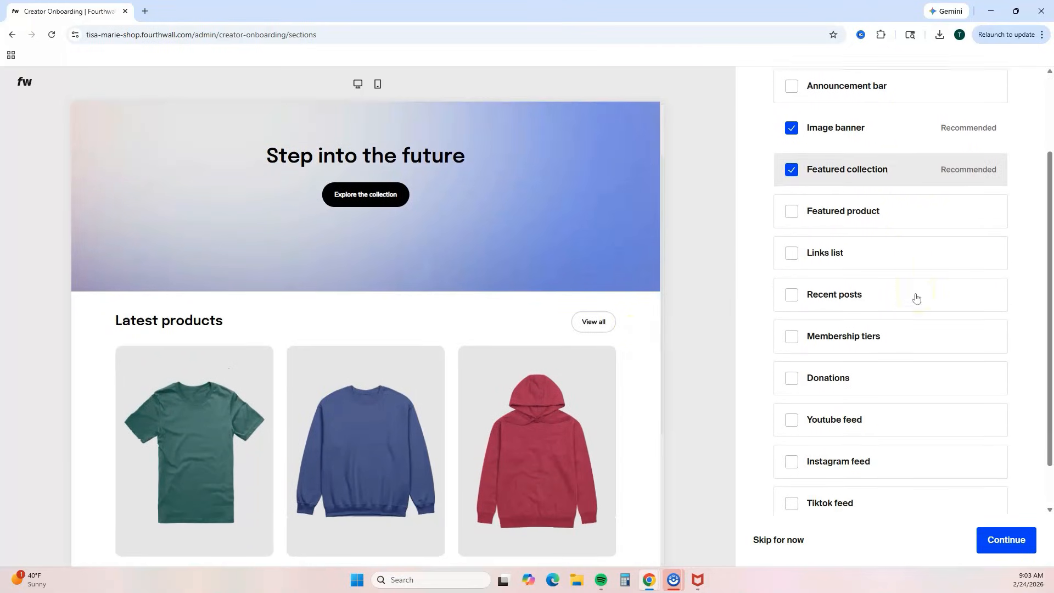
{"action": "scroll", "coordinate": [913, 277], "scroll_direction": "down", "scroll_amount": 1}
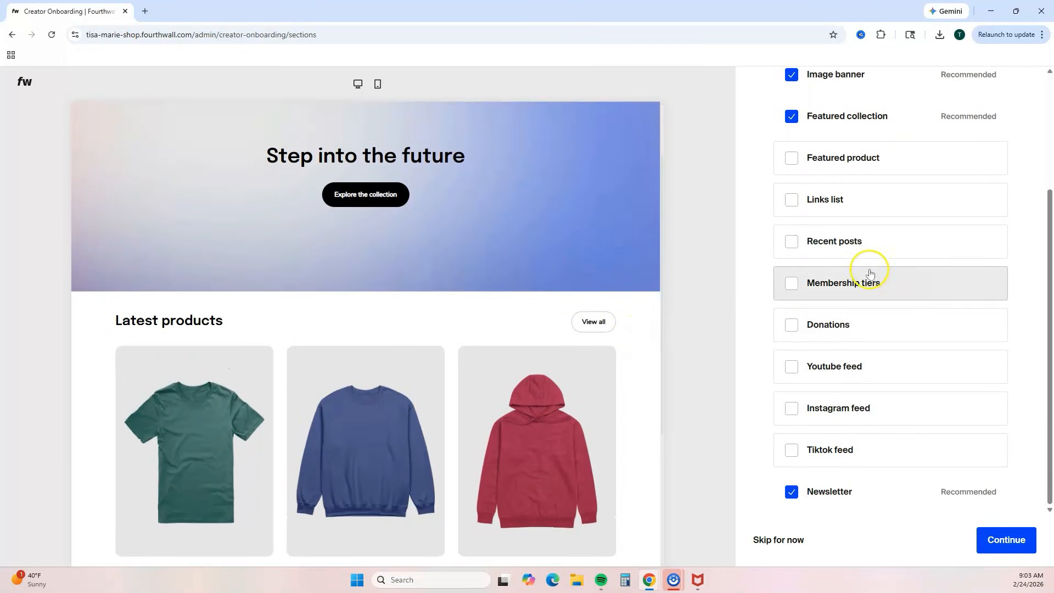
{"action": "left_click", "coordinate": [791, 242]}
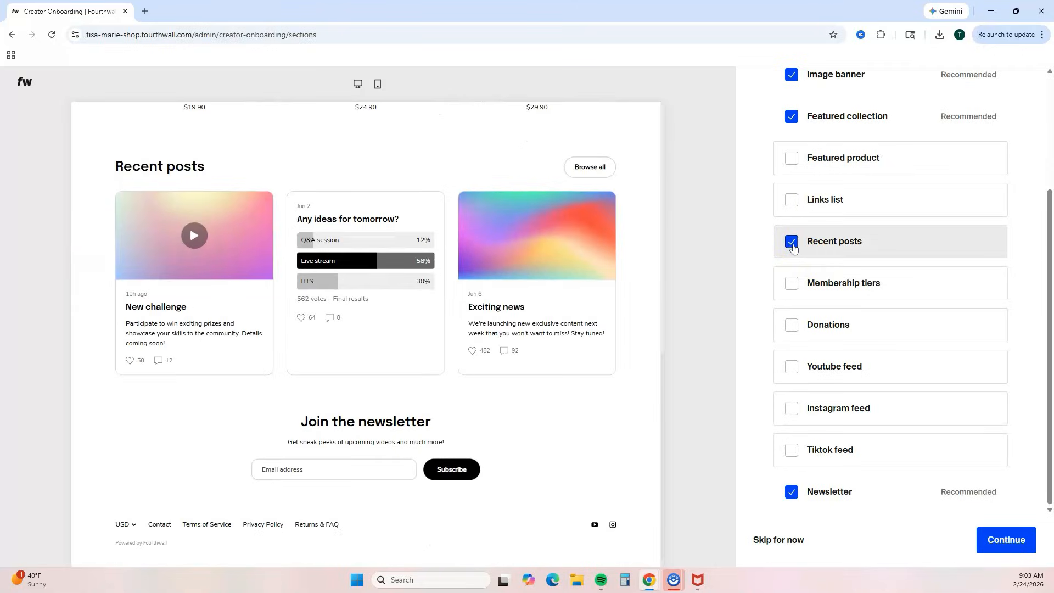
{"action": "left_click", "coordinate": [791, 242]}
{"action": "left_click", "coordinate": [792, 282]}
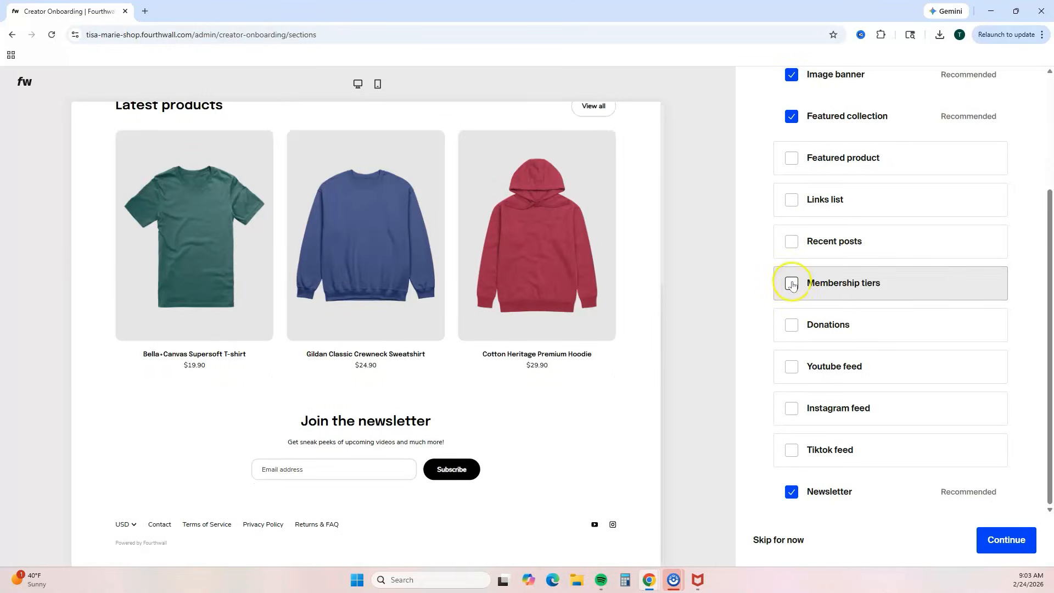
{"action": "left_click", "coordinate": [792, 284]}
{"action": "left_click", "coordinate": [792, 326]}
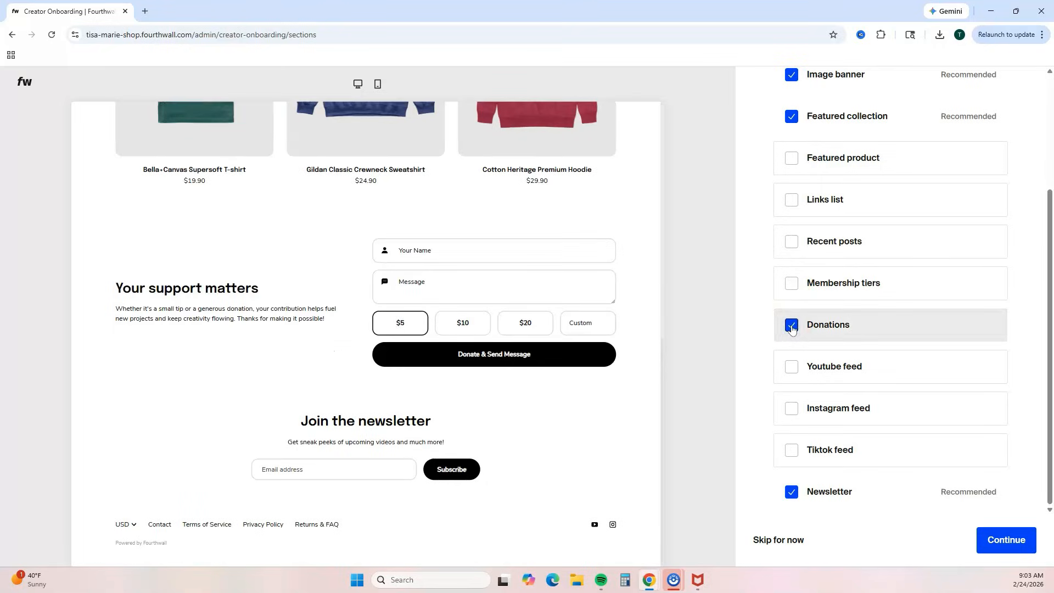
{"action": "left_click", "coordinate": [792, 327]}
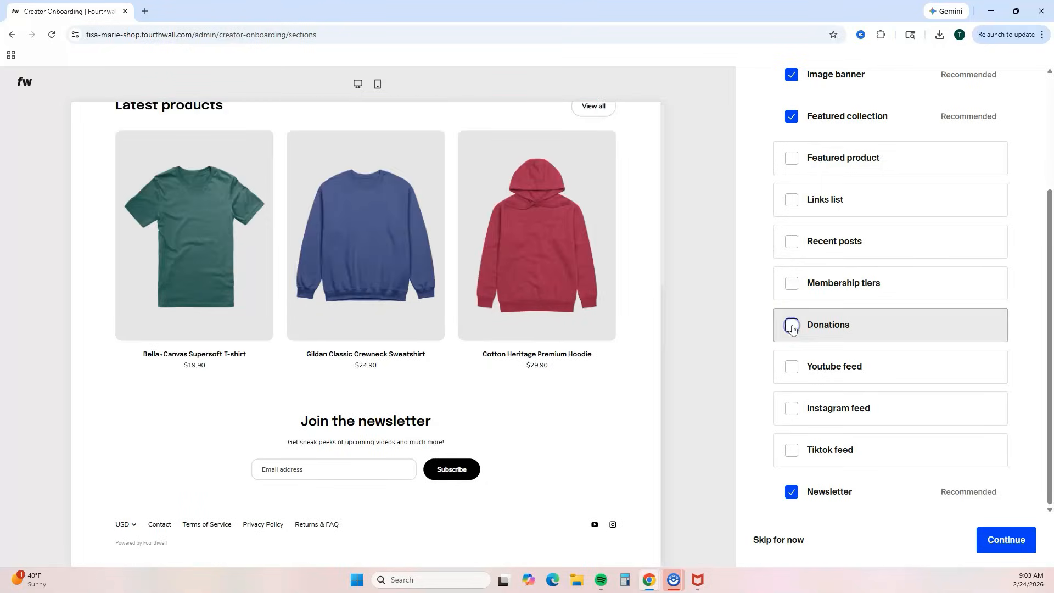
- Try the Youtube, Instagram and Tiktok feed sections on the homepage, removing each one again
{"action": "left_click", "coordinate": [792, 369]}
{"action": "left_click", "coordinate": [791, 367]}
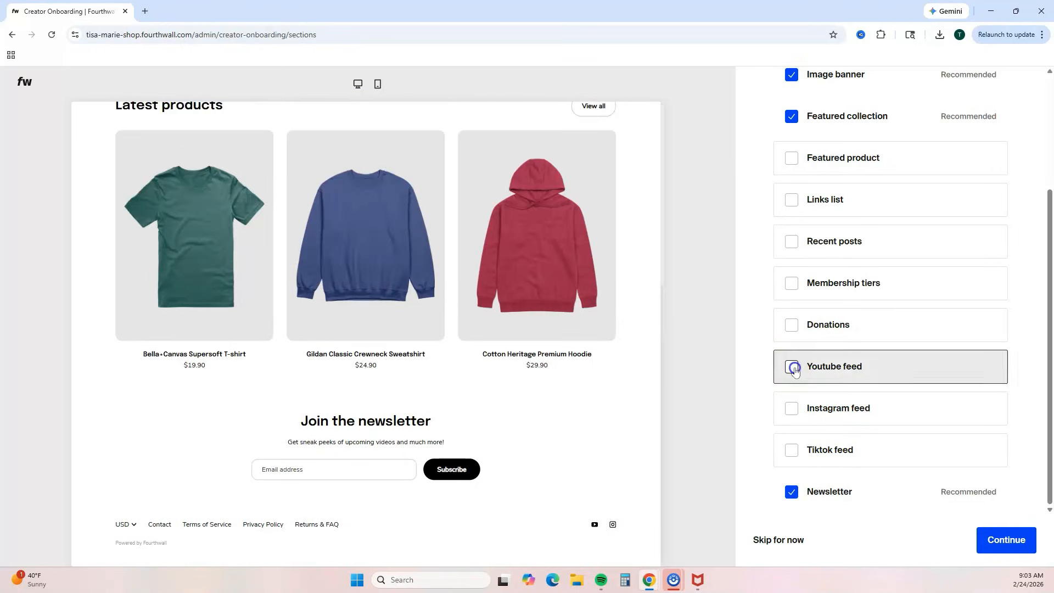
{"action": "left_click", "coordinate": [792, 409]}
{"action": "left_click", "coordinate": [792, 410]}
{"action": "left_click", "coordinate": [792, 451]}
{"action": "left_click", "coordinate": [858, 463]}
{"action": "left_click", "coordinate": [858, 491]}
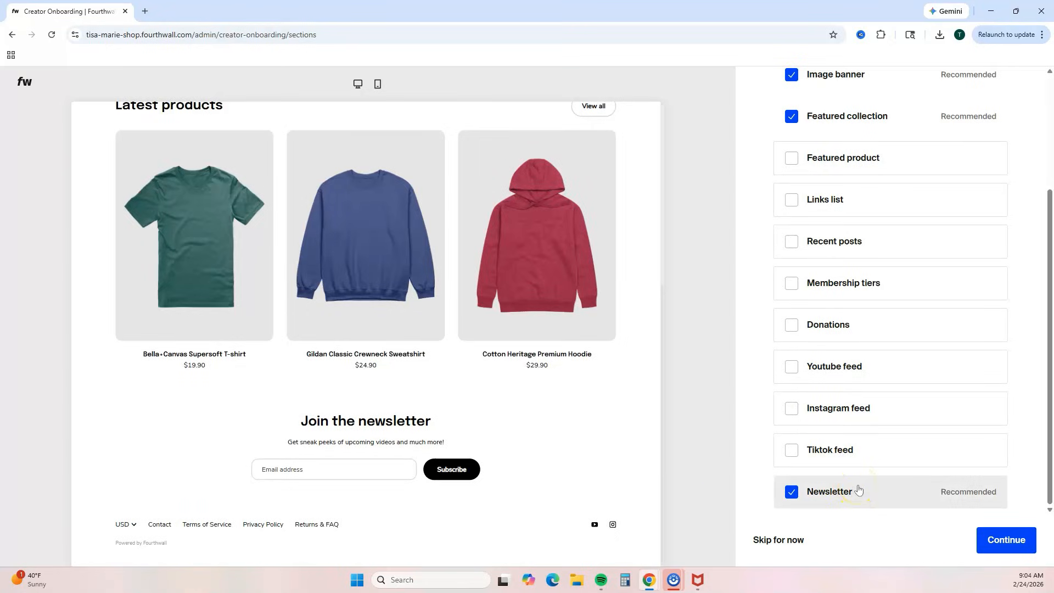
- Keep the image banner, featured collection and newsletter as homepage sections and continue to the look customization
{"action": "scroll", "coordinate": [878, 451], "scroll_direction": "up", "scroll_amount": 3}
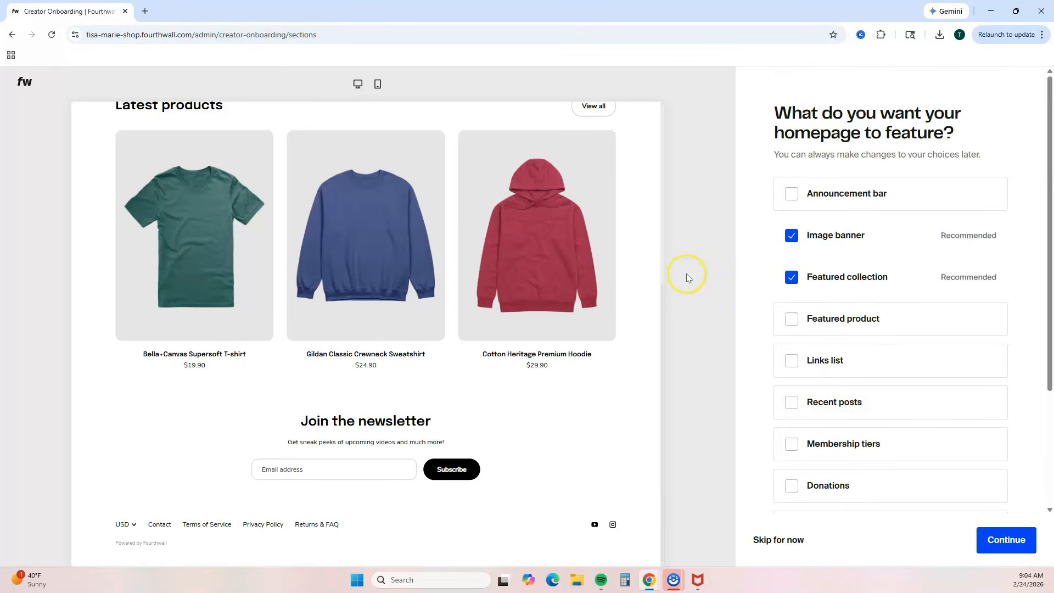
{"action": "scroll", "coordinate": [581, 265], "scroll_direction": "up", "scroll_amount": 5}
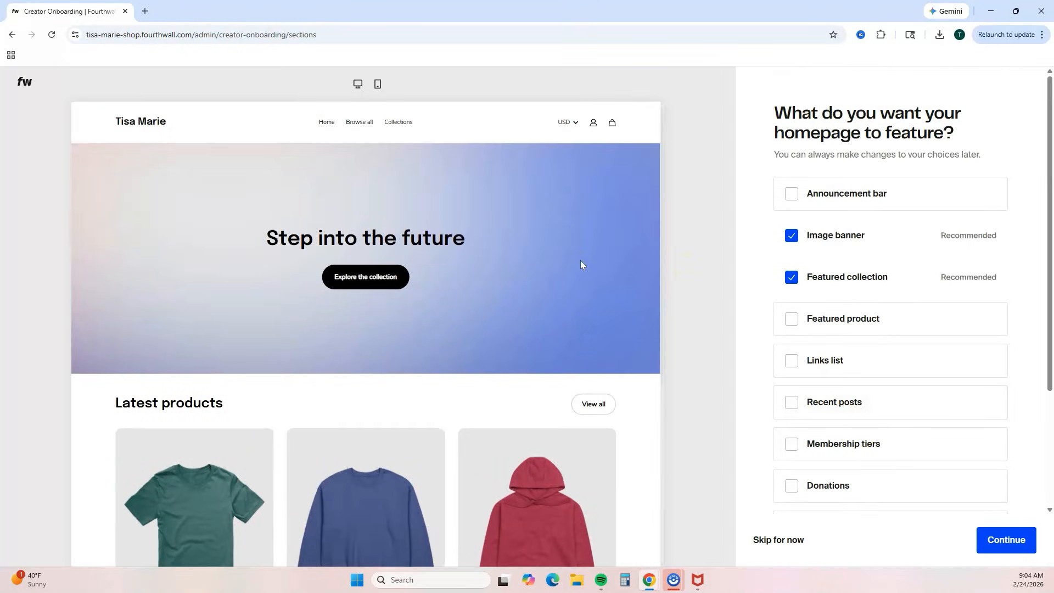
{"action": "scroll", "coordinate": [779, 242], "scroll_direction": "down", "scroll_amount": 3}
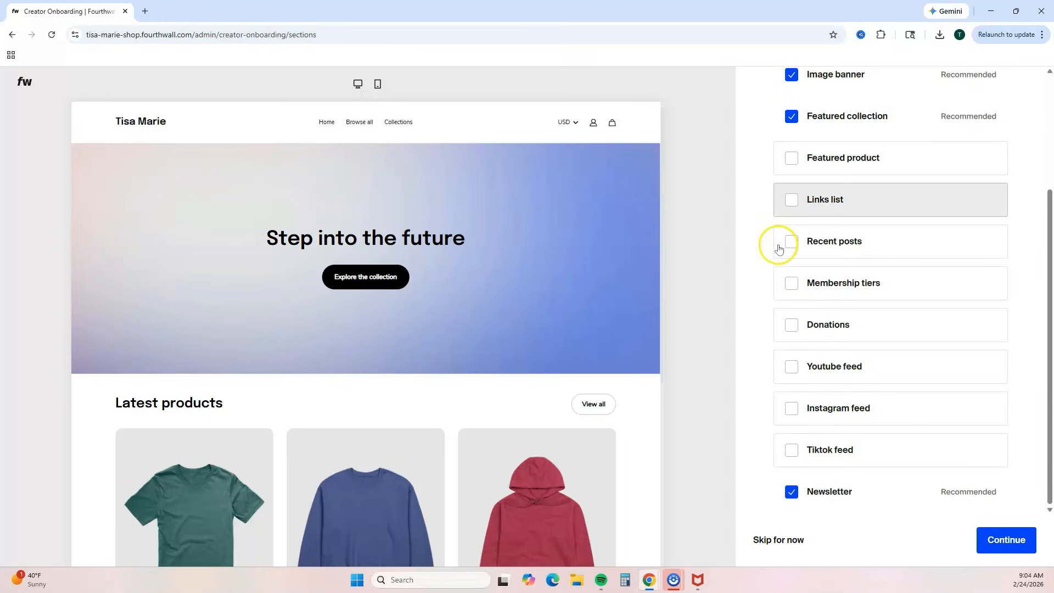
{"action": "left_click", "coordinate": [1004, 541]}
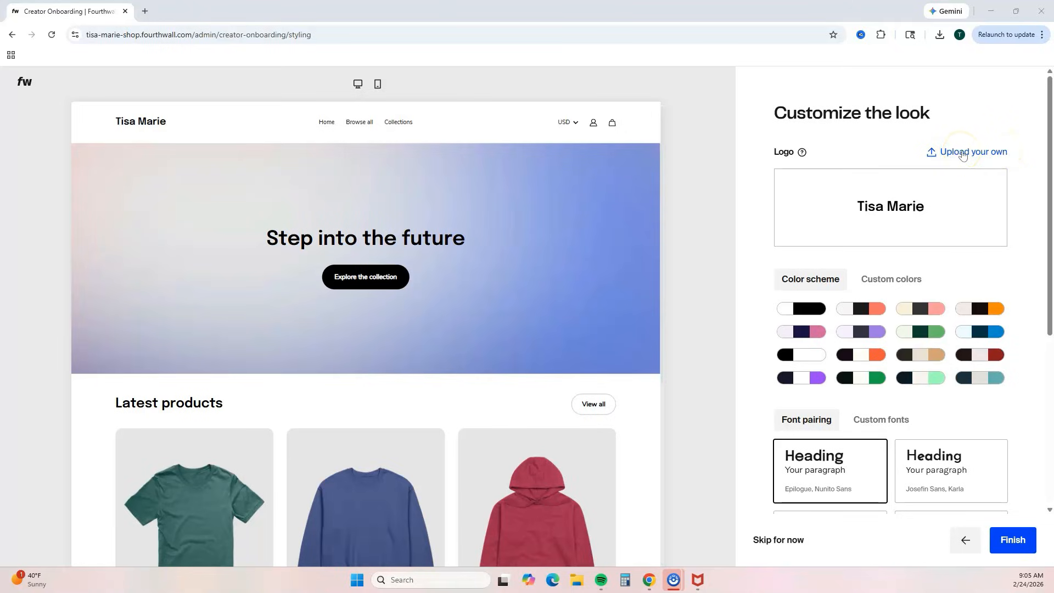
- Try several preset color schemes, including the orange, green and dark tan ones, and return to the white-and-black scheme
{"action": "scroll", "coordinate": [1011, 196], "scroll_direction": "down", "scroll_amount": 2}
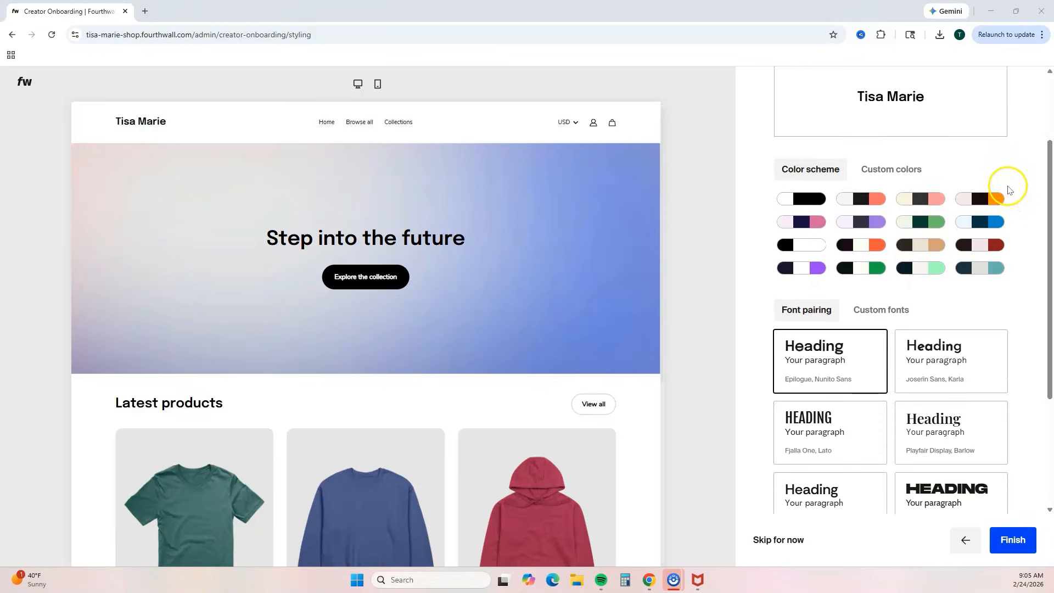
{"action": "left_click", "coordinate": [980, 203]}
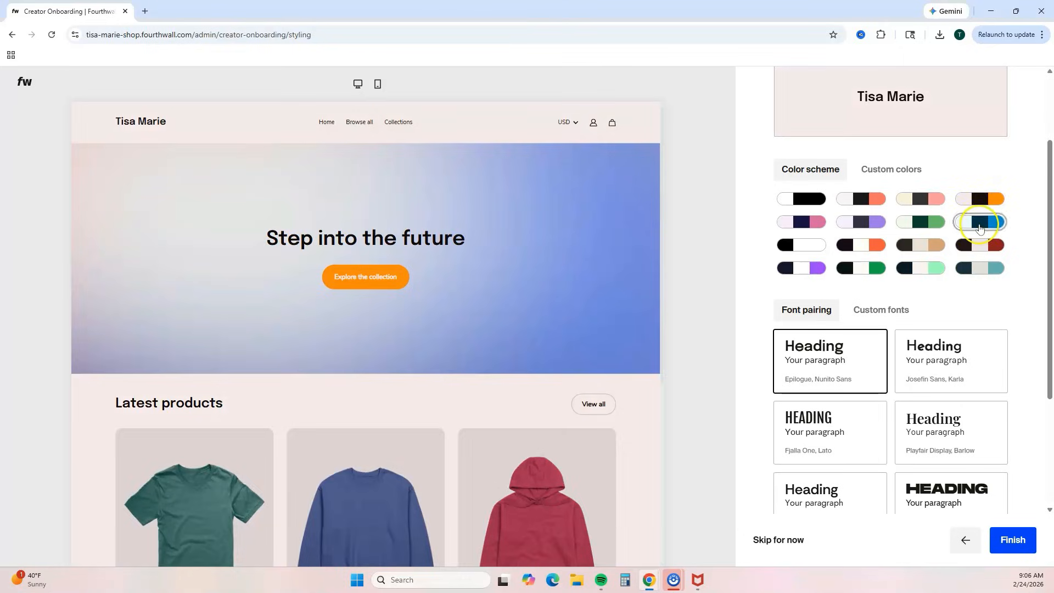
{"action": "left_click", "coordinate": [980, 222]}
{"action": "left_click", "coordinate": [922, 222]}
{"action": "left_click", "coordinate": [925, 246]}
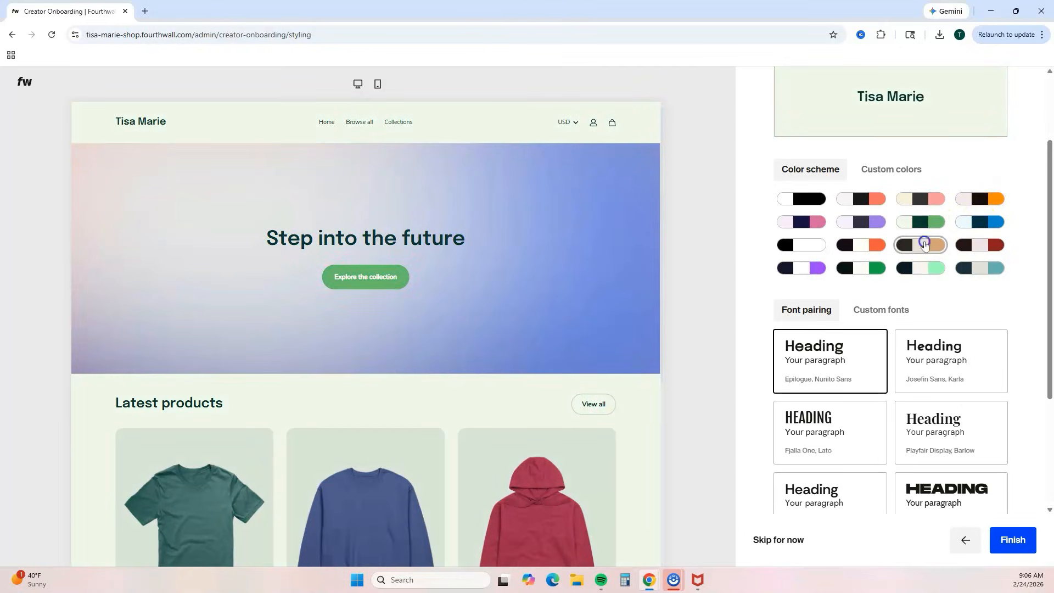
{"action": "left_click", "coordinate": [915, 253]}
{"action": "left_click", "coordinate": [923, 268]}
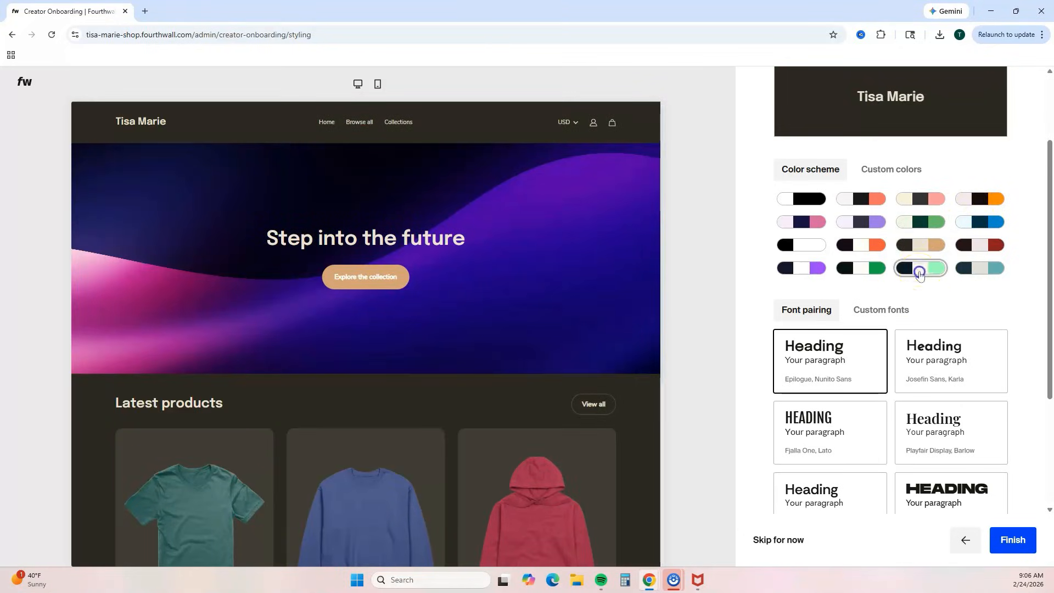
{"action": "left_click", "coordinate": [813, 202]}
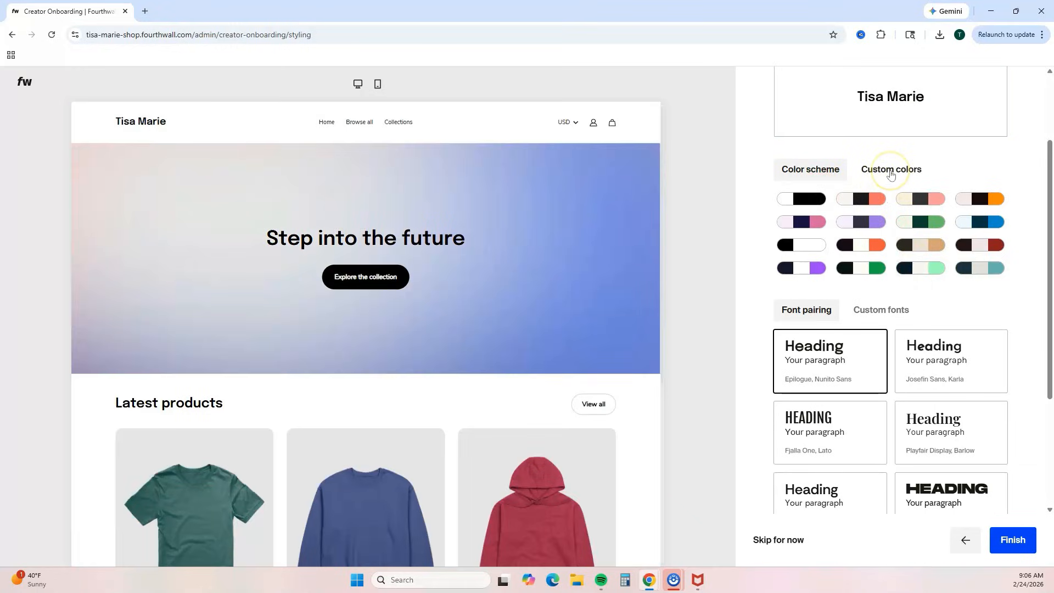
- View the custom color options and look at the background color picker
{"action": "left_click", "coordinate": [890, 171]}
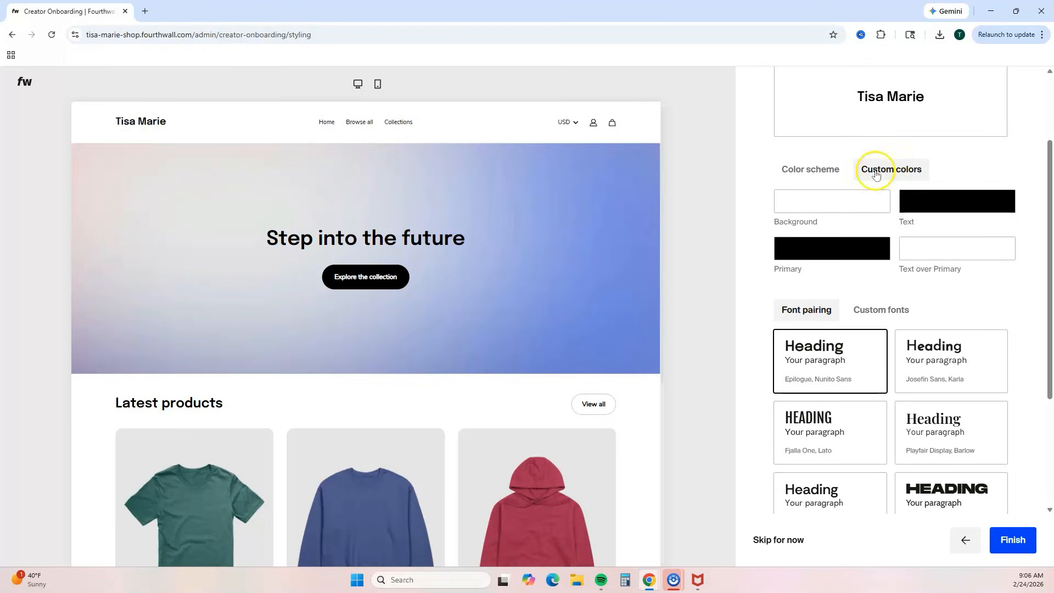
{"action": "left_click", "coordinate": [798, 206]}
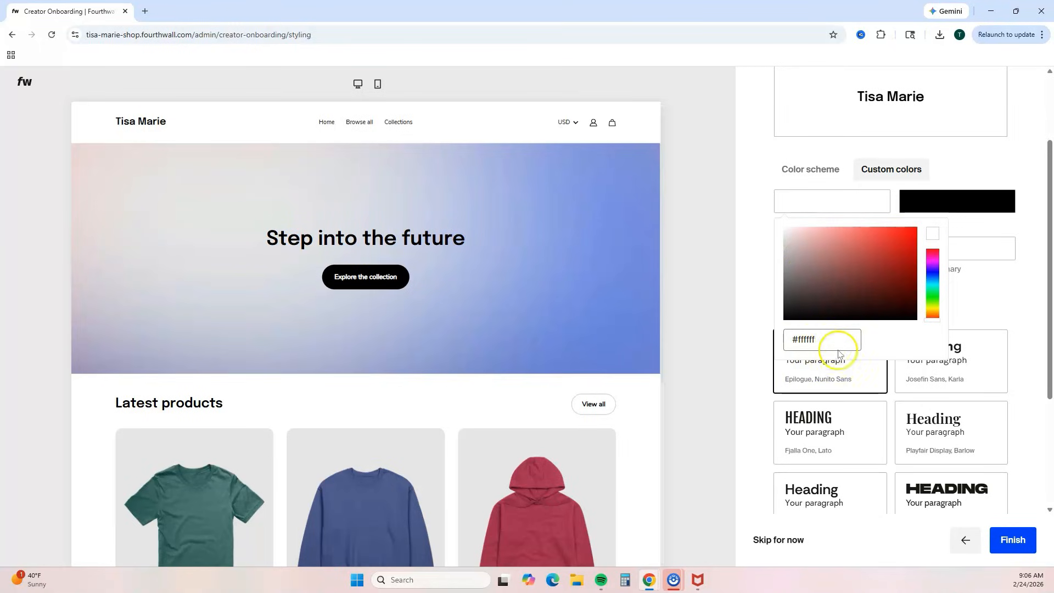
{"action": "left_click", "coordinate": [768, 171]}
- Try font pairings such as Rakkas with Sora and Playfair Display with Barlow, and view the custom font options
{"action": "scroll", "coordinate": [948, 278], "scroll_direction": "down", "scroll_amount": 2}
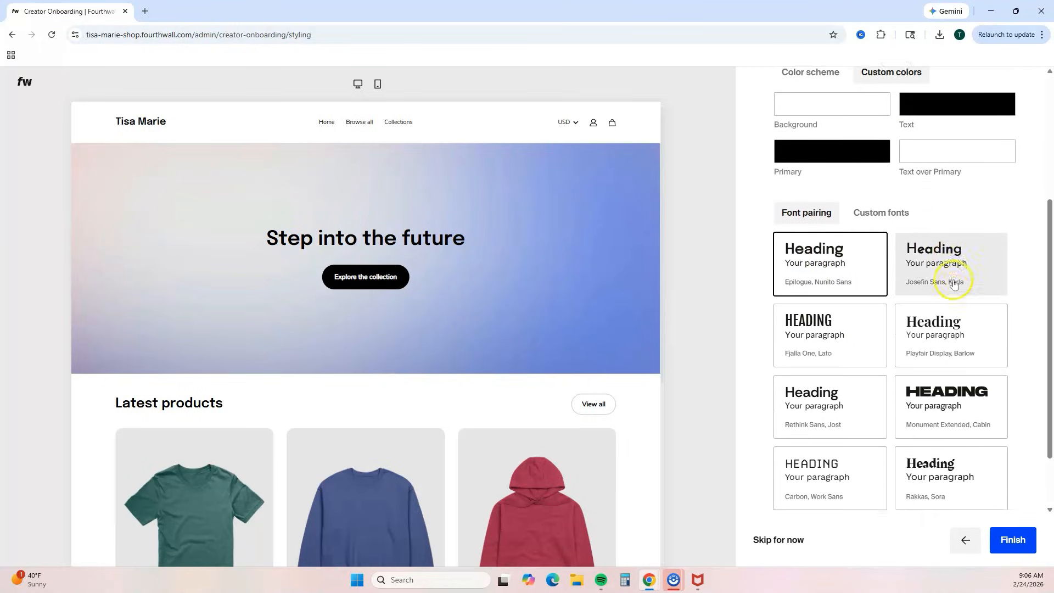
{"action": "left_click", "coordinate": [983, 253]}
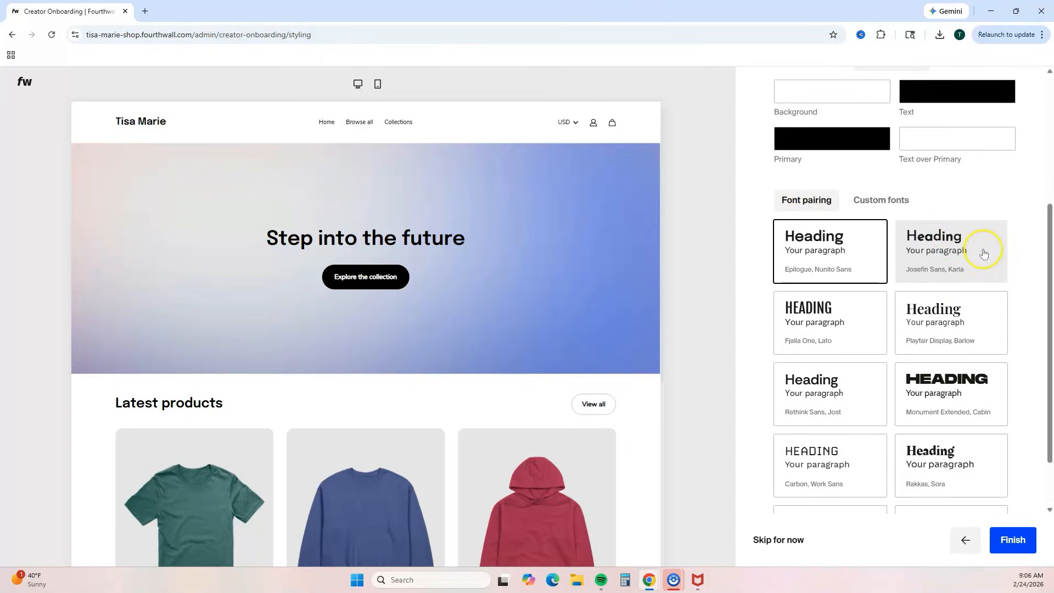
{"action": "scroll", "coordinate": [983, 253], "scroll_direction": "down", "scroll_amount": 1}
{"action": "left_click", "coordinate": [933, 327]}
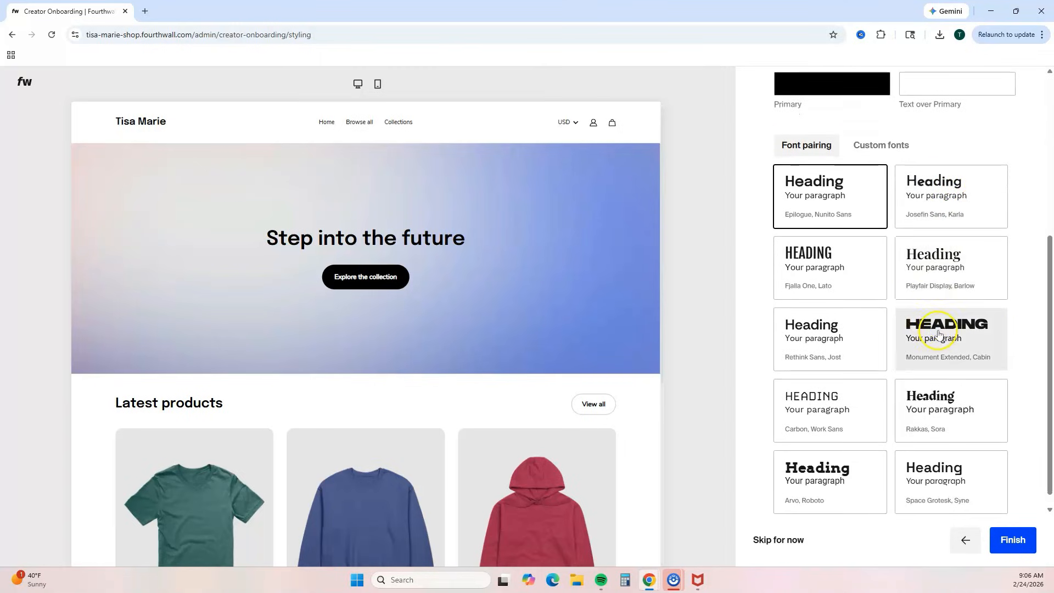
{"action": "left_click", "coordinate": [949, 426]}
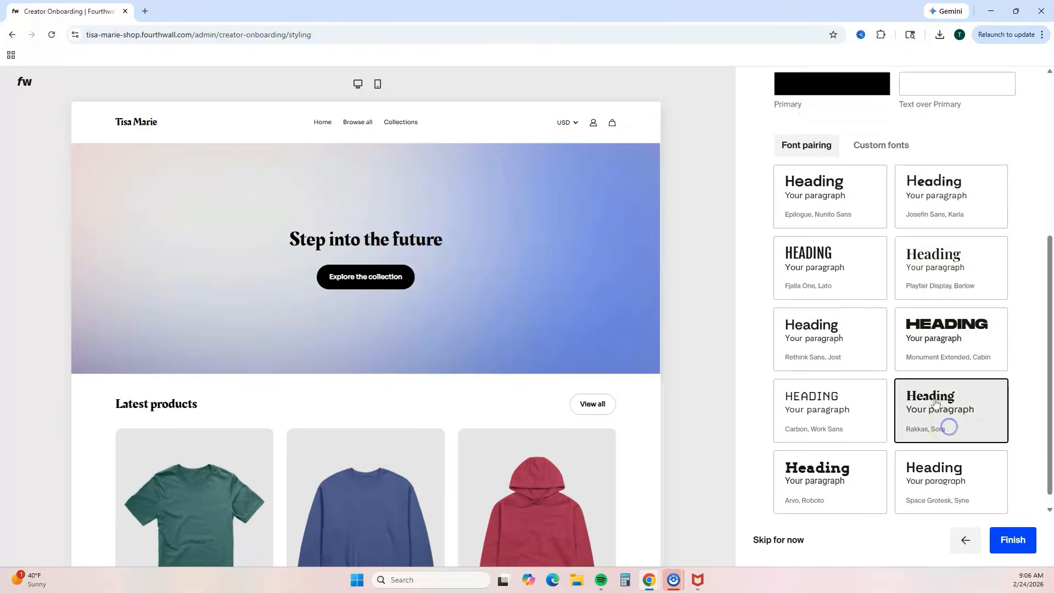
{"action": "left_click", "coordinate": [833, 272]}
{"action": "left_click", "coordinate": [925, 253]}
{"action": "left_click", "coordinate": [889, 149]}
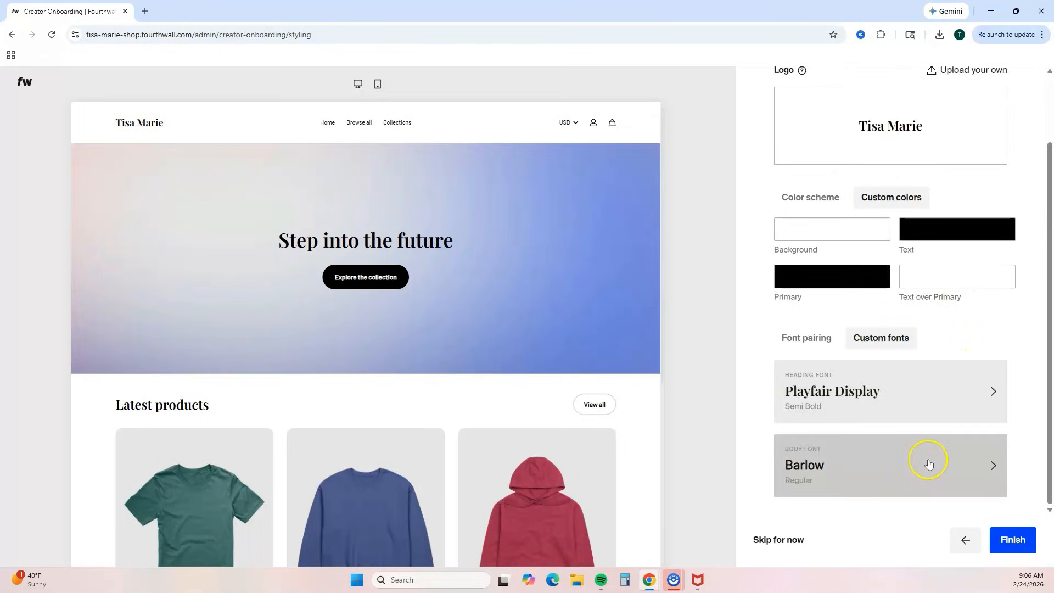
- Apply the Monument Extended and Cabin font pairing and finish customizing the look
{"action": "left_click", "coordinate": [807, 338]}
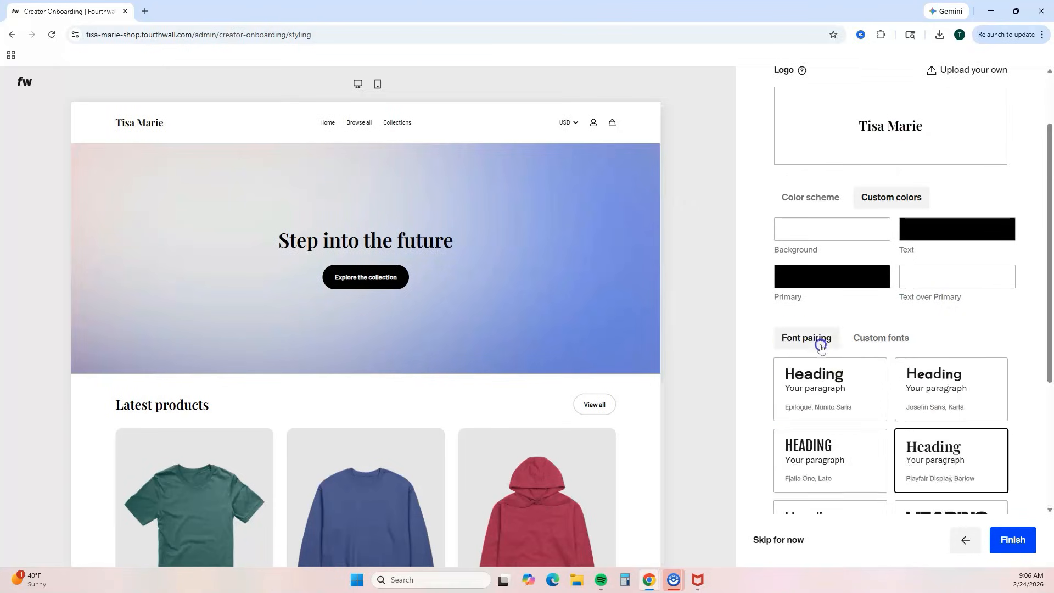
{"action": "scroll", "coordinate": [824, 330], "scroll_direction": "down", "scroll_amount": 4}
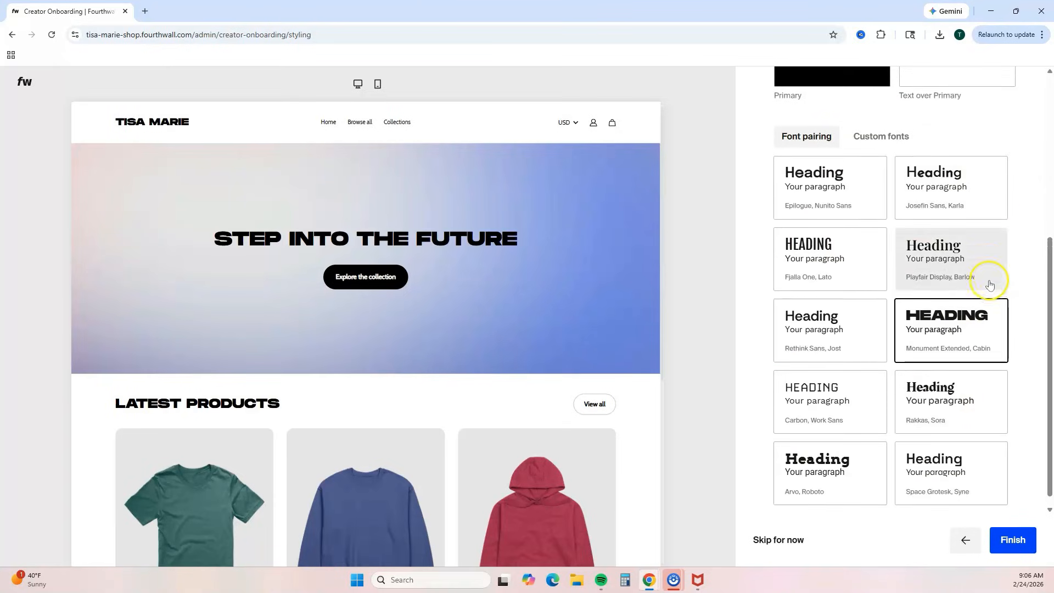
{"action": "left_click", "coordinate": [1012, 542]}
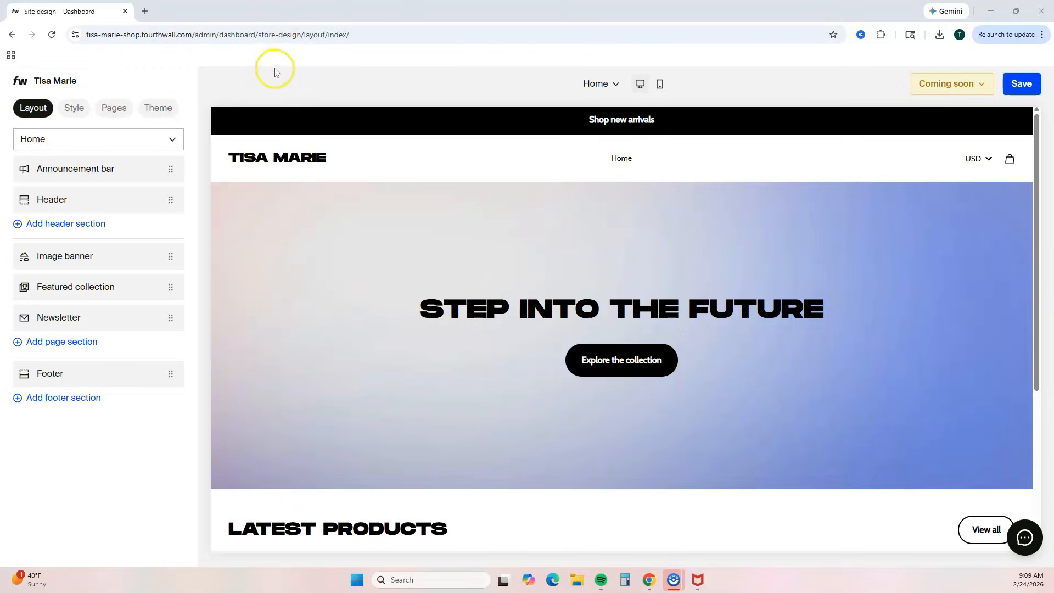
- Look through the homepage layout preview in the site designer and the list of pages that can be edited
{"action": "mouse_move", "coordinate": [346, 301]}
{"action": "scroll", "coordinate": [414, 420], "scroll_direction": "down", "scroll_amount": 5}
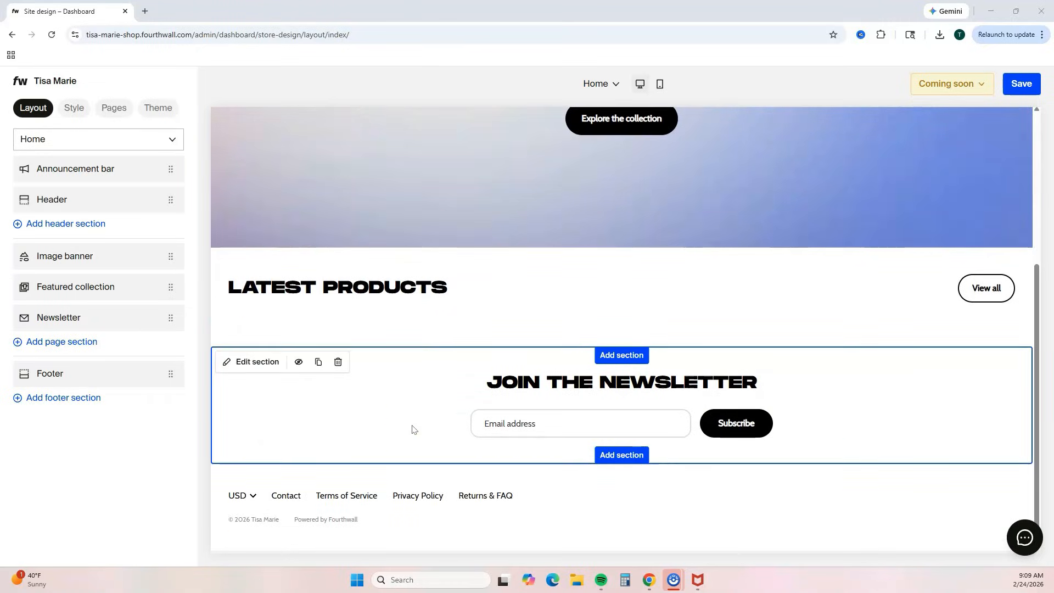
{"action": "left_click", "coordinate": [410, 420]}
{"action": "scroll", "coordinate": [357, 436], "scroll_direction": "up", "scroll_amount": 1}
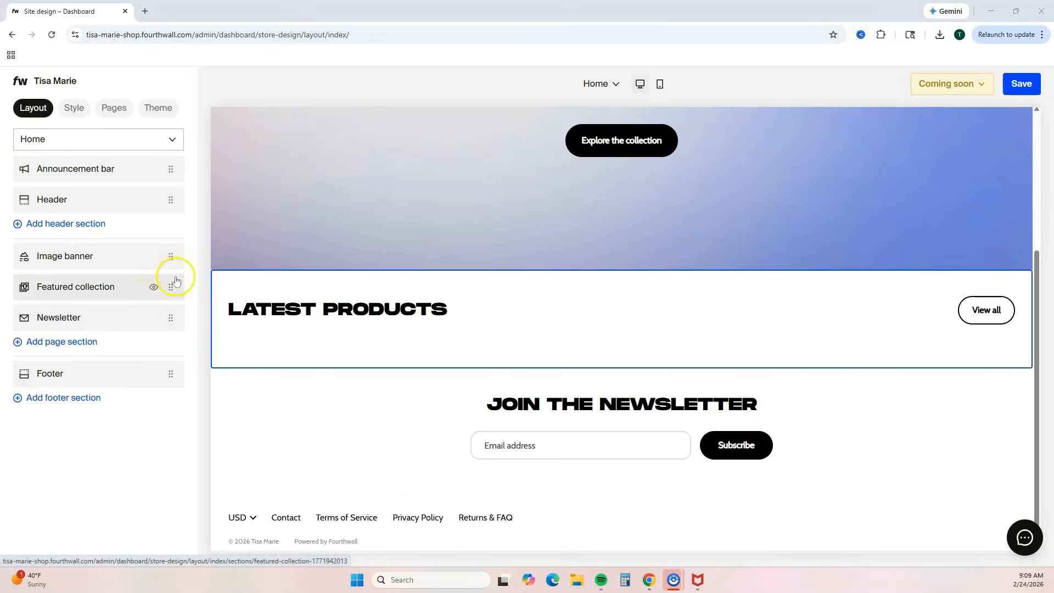
{"action": "scroll", "coordinate": [275, 247], "scroll_direction": "up", "scroll_amount": 4}
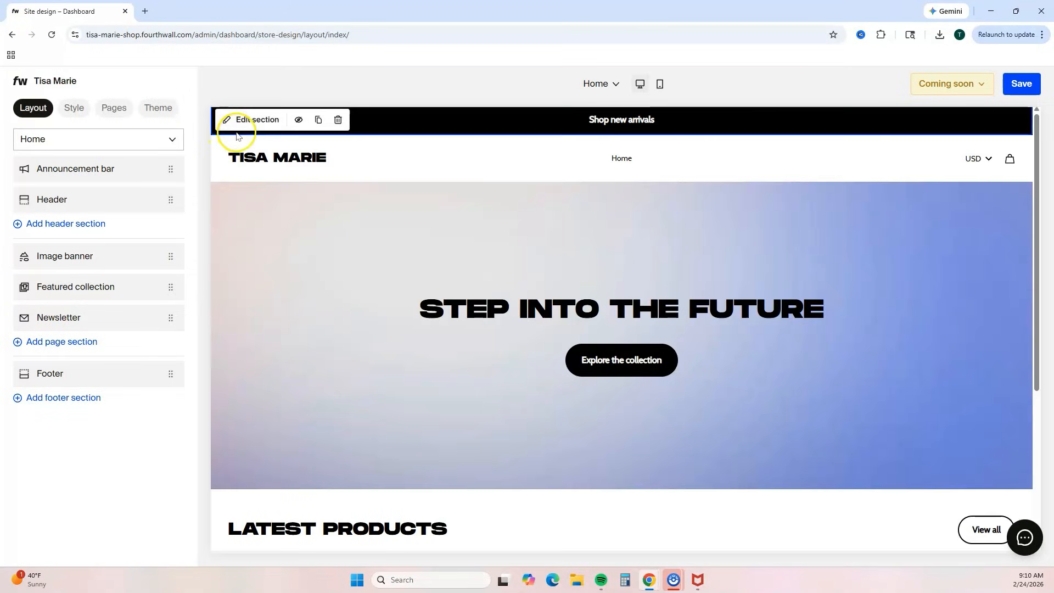
{"action": "left_click", "coordinate": [170, 141]}
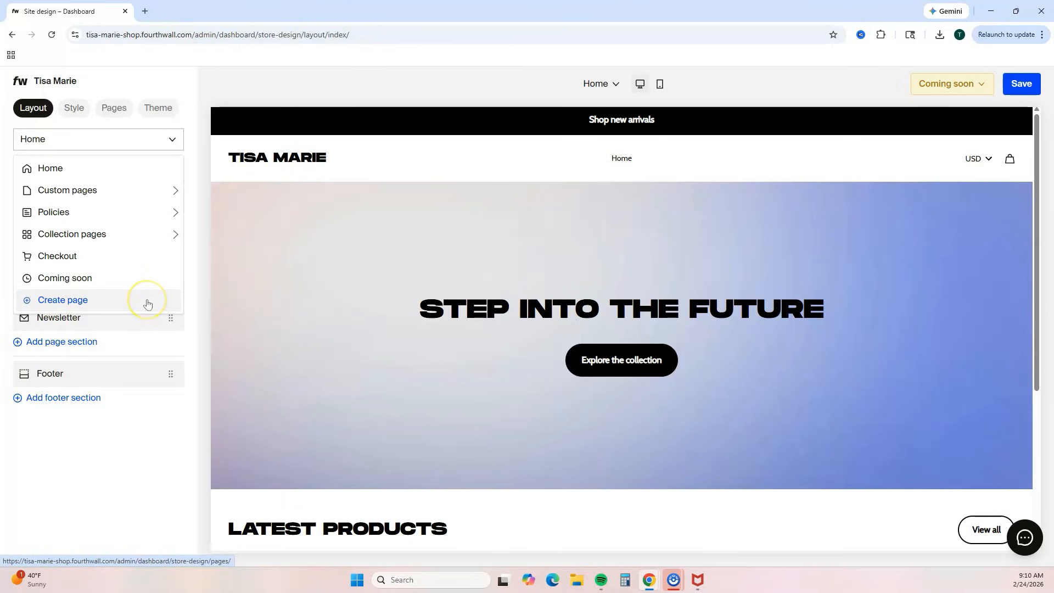
{"action": "left_click", "coordinate": [151, 140]}
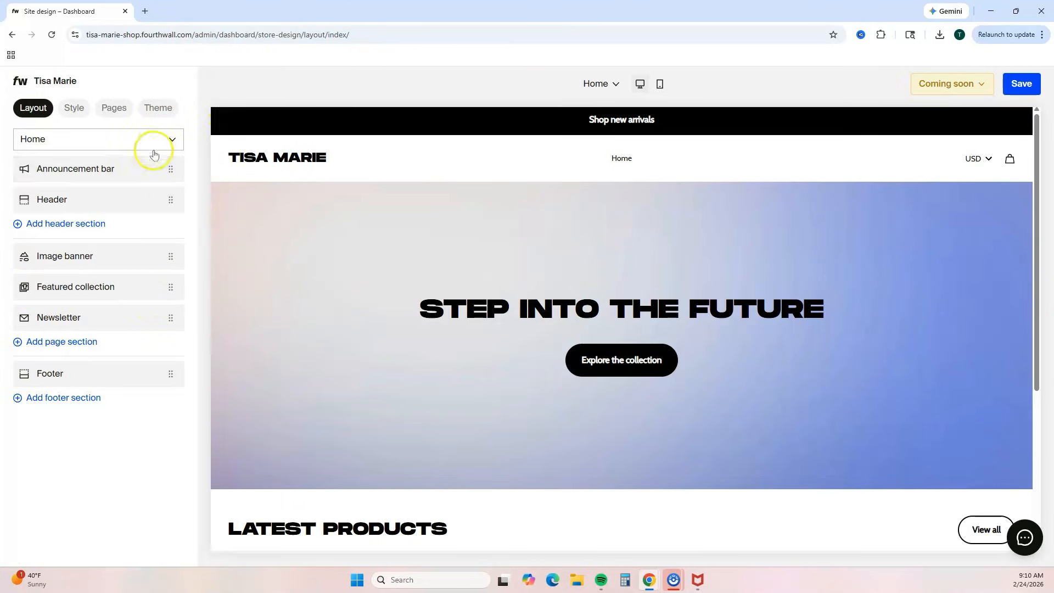
- Hide the announcement bar on the homepage
{"action": "mouse_move", "coordinate": [234, 158]}
{"action": "mouse_move", "coordinate": [151, 170]}
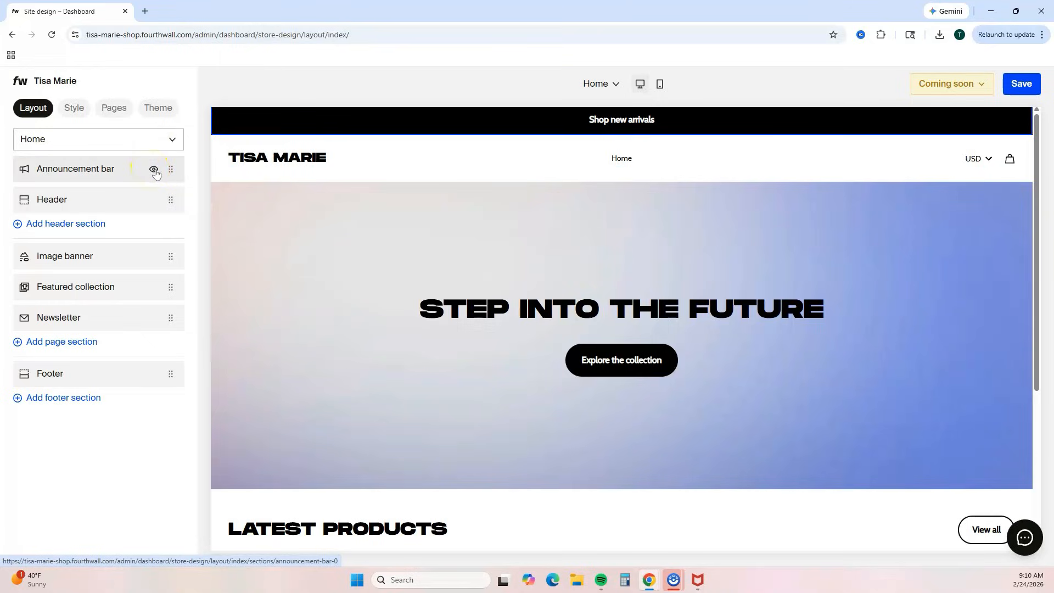
{"action": "left_click", "coordinate": [154, 171]}
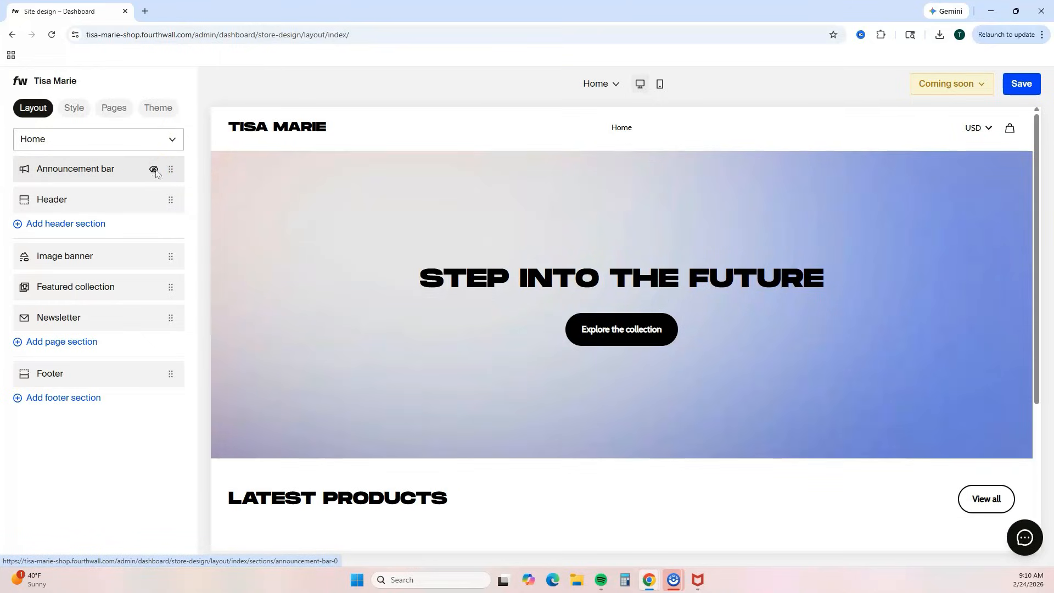
{"action": "mouse_move", "coordinate": [324, 134]}
{"action": "mouse_move", "coordinate": [235, 215]}
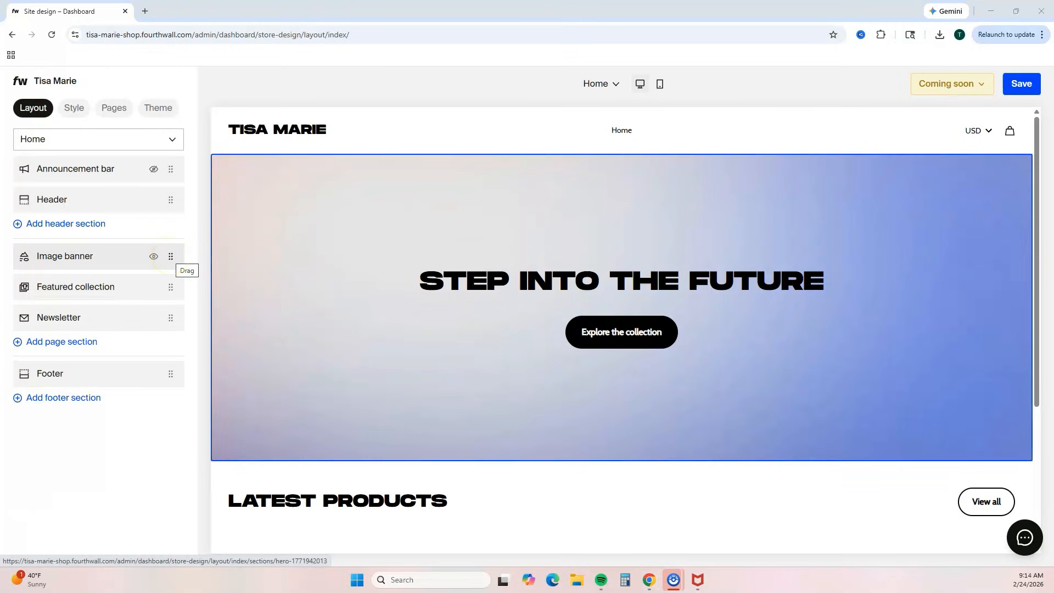
- Browse the themes that can be added to the shop
{"action": "left_click", "coordinate": [159, 108]}
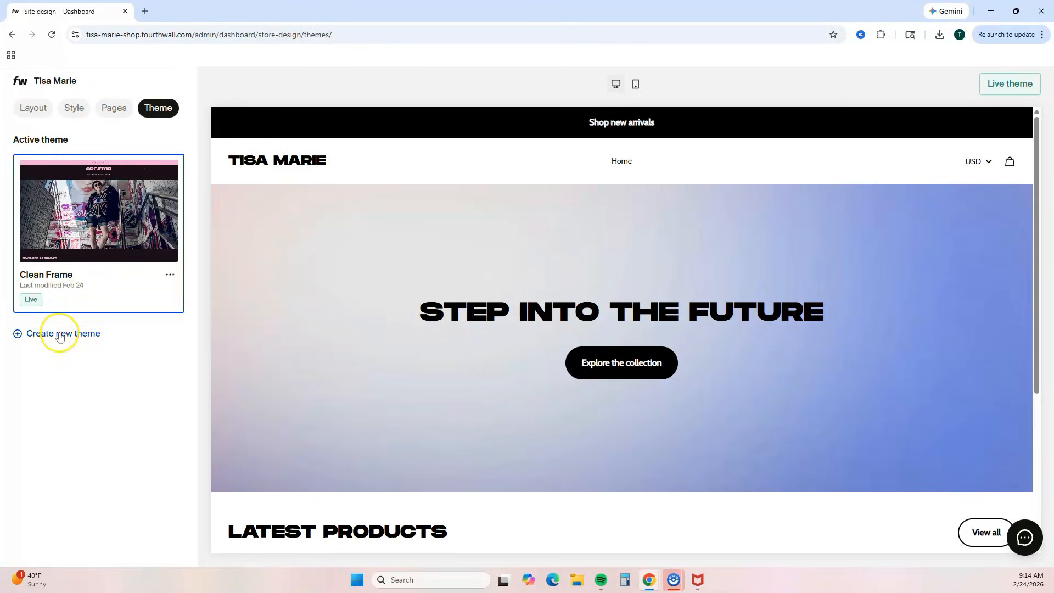
{"action": "left_click", "coordinate": [60, 335]}
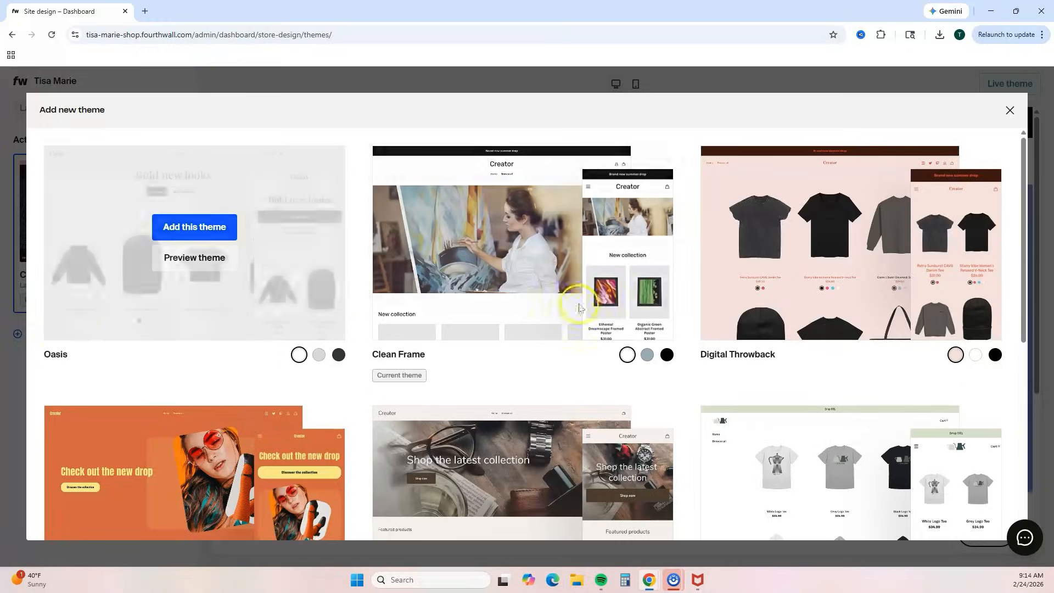
{"action": "scroll", "coordinate": [937, 210], "scroll_direction": "down", "scroll_amount": 1}
{"action": "scroll", "coordinate": [937, 210], "scroll_direction": "down", "scroll_amount": 2}
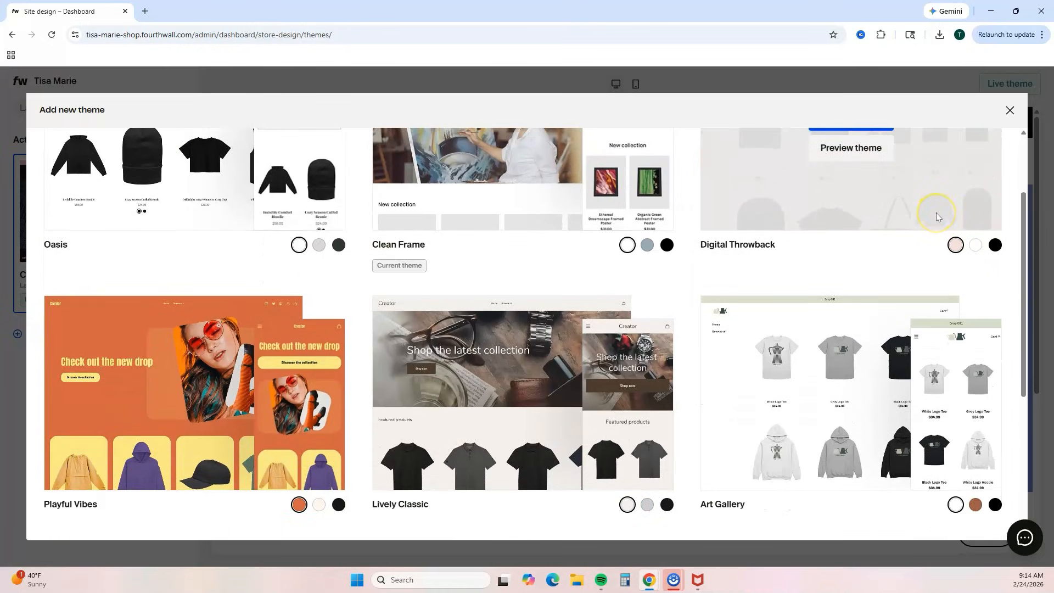
{"action": "scroll", "coordinate": [937, 216], "scroll_direction": "down", "scroll_amount": 5}
{"action": "scroll", "coordinate": [936, 217], "scroll_direction": "up", "scroll_amount": 5}
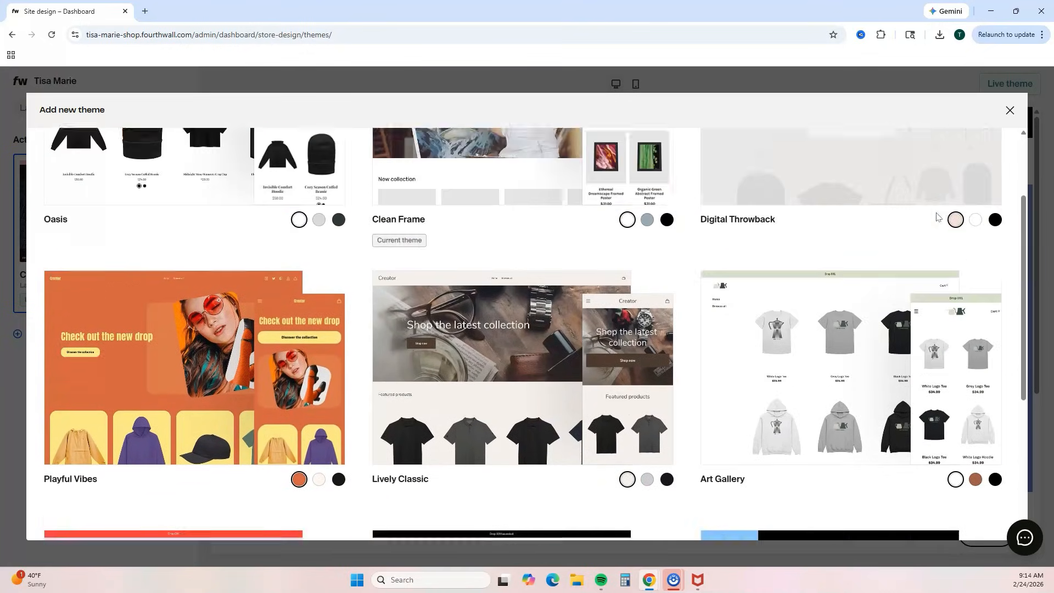
{"action": "scroll", "coordinate": [906, 207], "scroll_direction": "up", "scroll_amount": 3}
{"action": "mouse_move", "coordinate": [242, 176]}
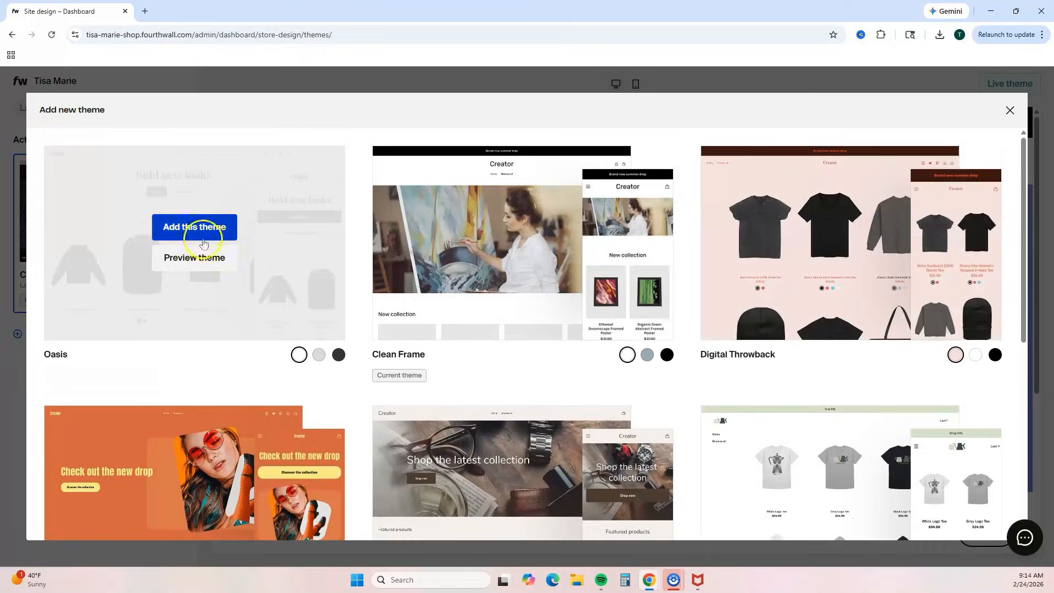
- Preview the Oasis theme from start to end in its white, grey and dark color variants
{"action": "left_click", "coordinate": [200, 257]}
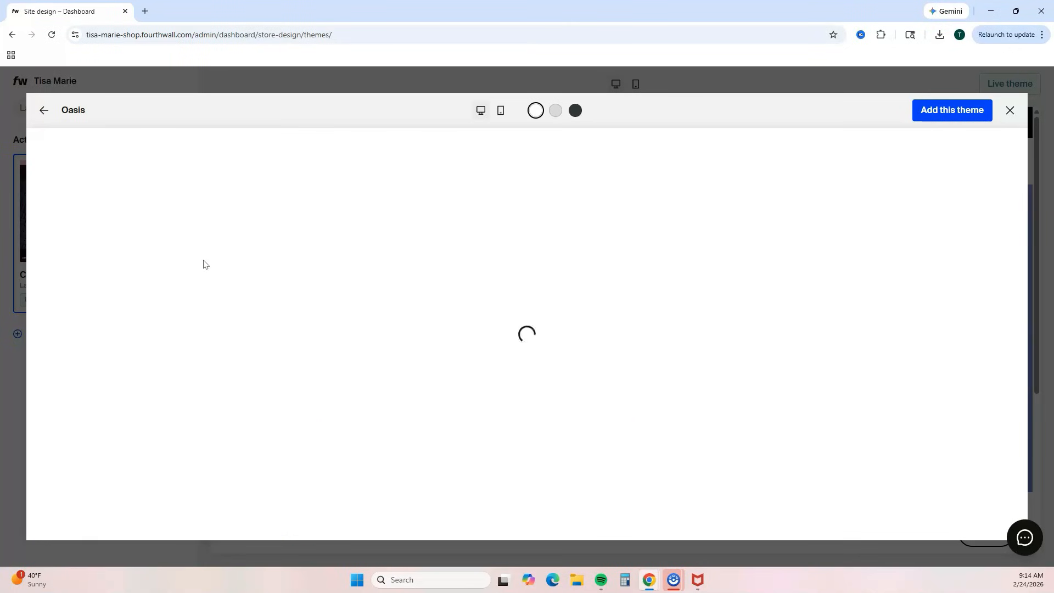
{"action": "scroll", "coordinate": [894, 280], "scroll_direction": "down", "scroll_amount": 15}
{"action": "scroll", "coordinate": [893, 282], "scroll_direction": "up", "scroll_amount": 15}
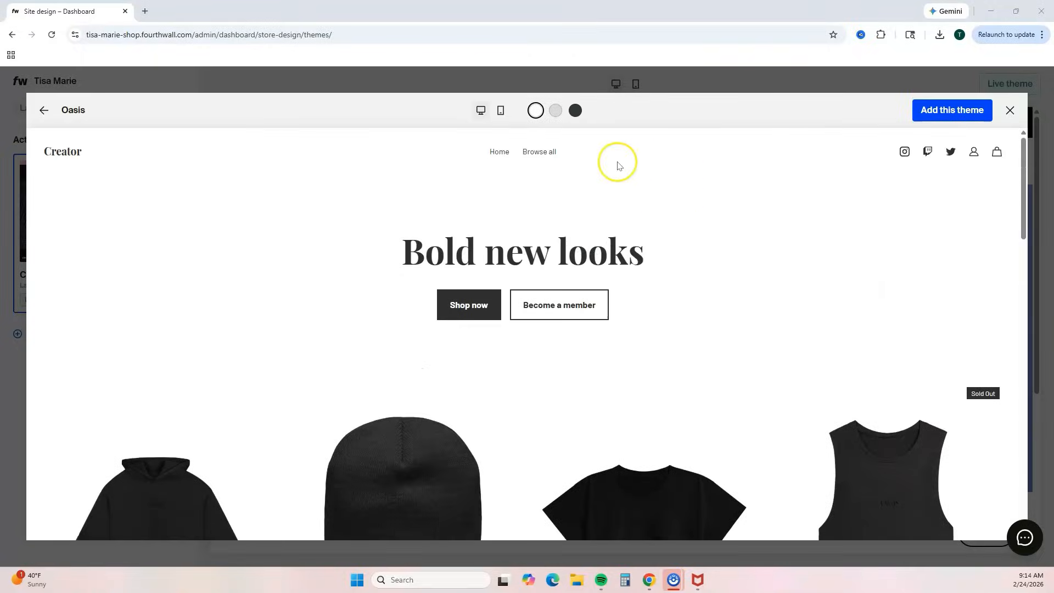
{"action": "left_click", "coordinate": [556, 110]}
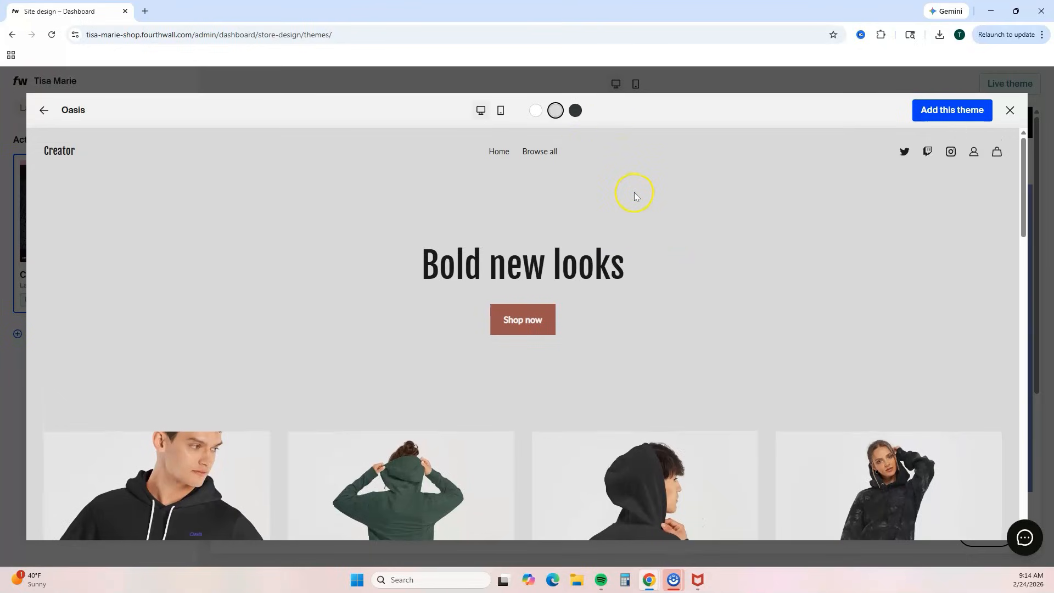
{"action": "scroll", "coordinate": [634, 196], "scroll_direction": "down", "scroll_amount": 10}
{"action": "scroll", "coordinate": [604, 175], "scroll_direction": "up", "scroll_amount": 5}
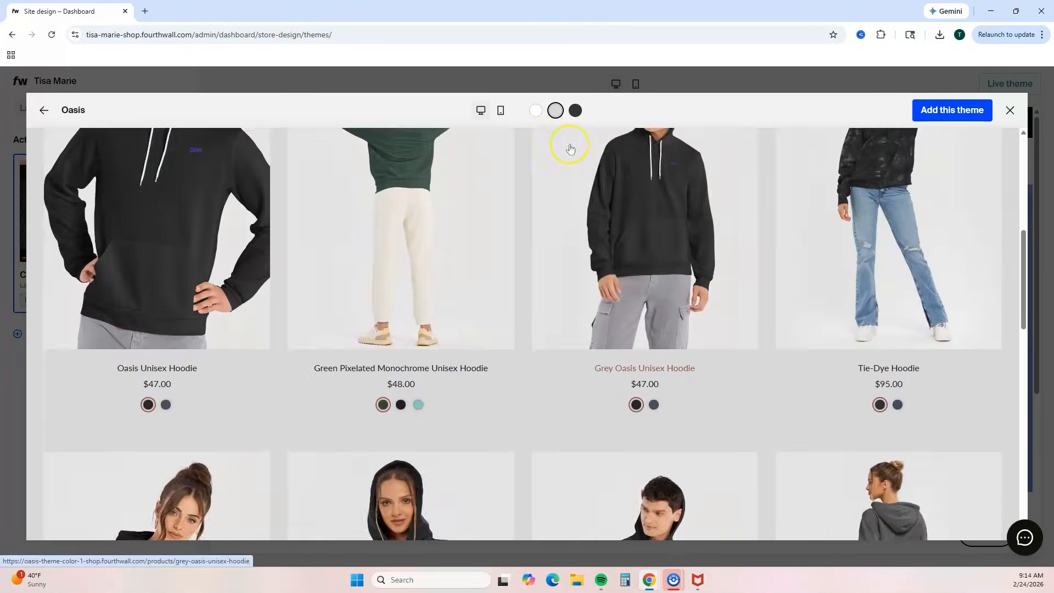
{"action": "left_click", "coordinate": [575, 110]}
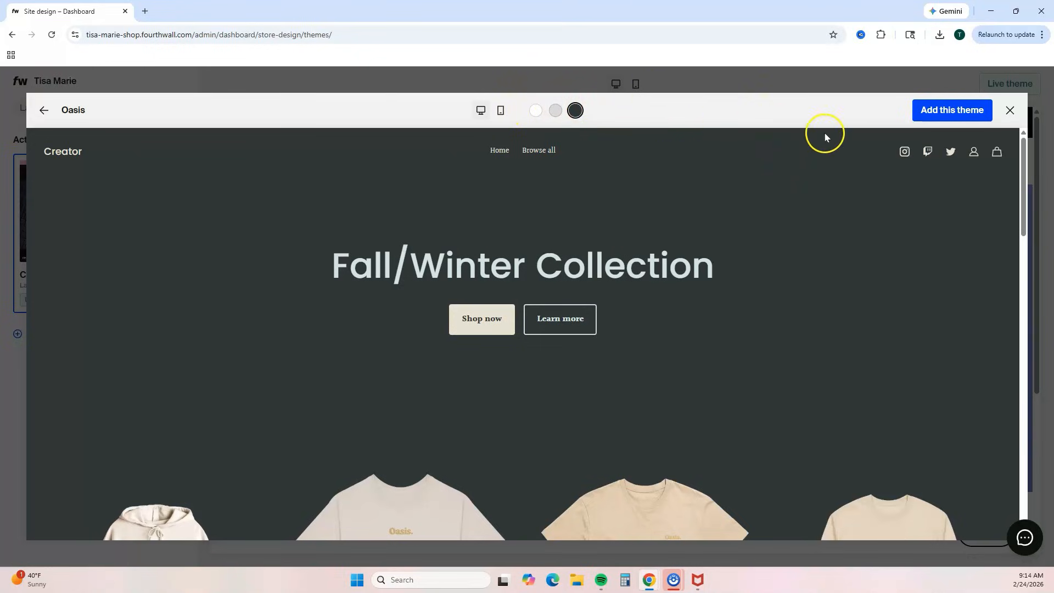
{"action": "scroll", "coordinate": [816, 160], "scroll_direction": "down", "scroll_amount": 15}
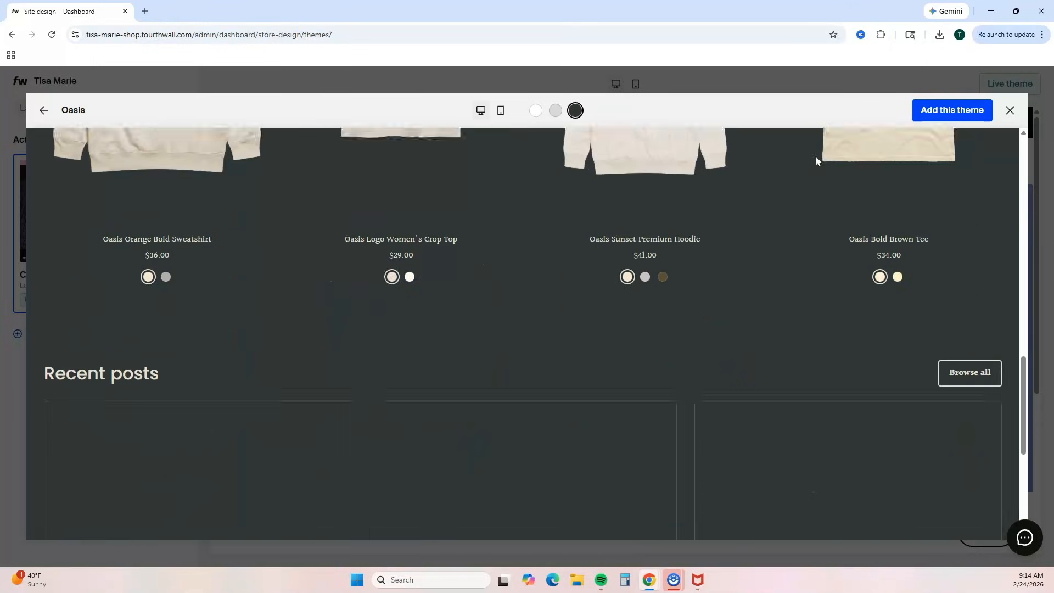
{"action": "scroll", "coordinate": [816, 160], "scroll_direction": "down", "scroll_amount": 2}
{"action": "scroll", "coordinate": [816, 160], "scroll_direction": "up", "scroll_amount": 8}
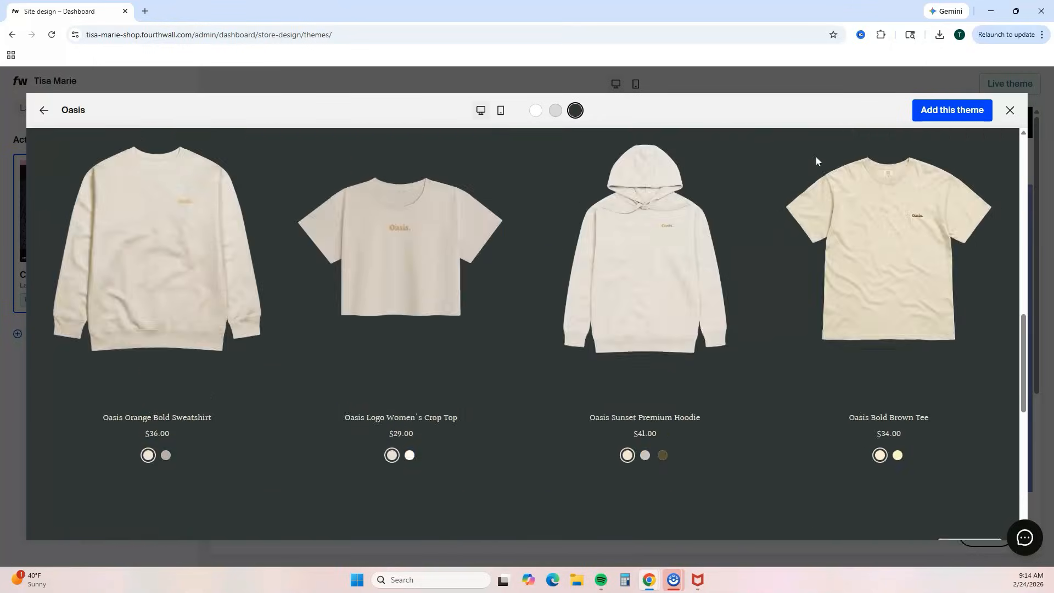
{"action": "scroll", "coordinate": [816, 160], "scroll_direction": "up", "scroll_amount": 5}
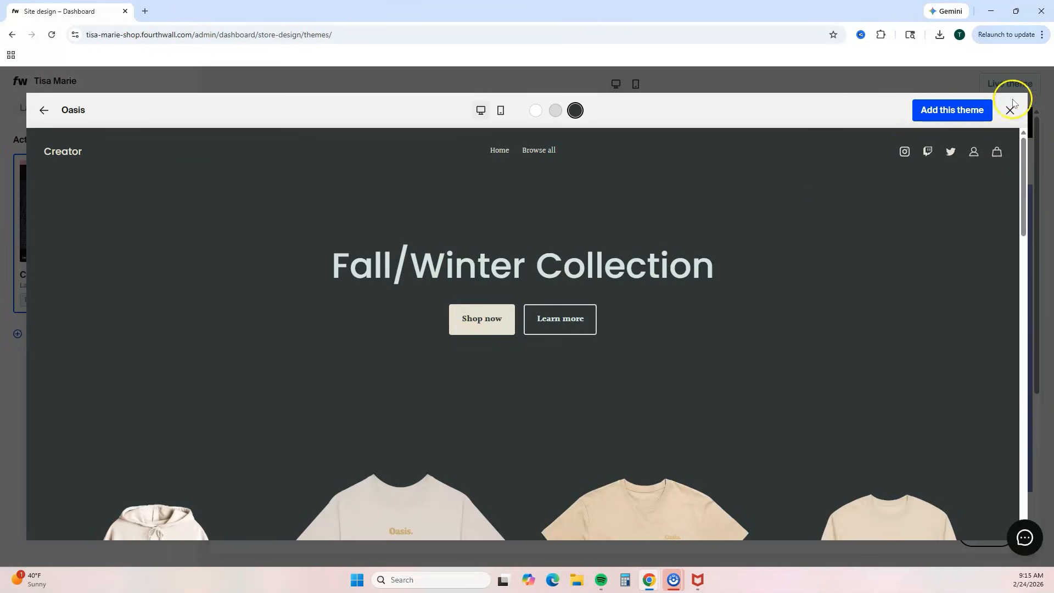
- Add the dark variant of the Oasis theme to the shop and view its management options
{"action": "left_click", "coordinate": [936, 111]}
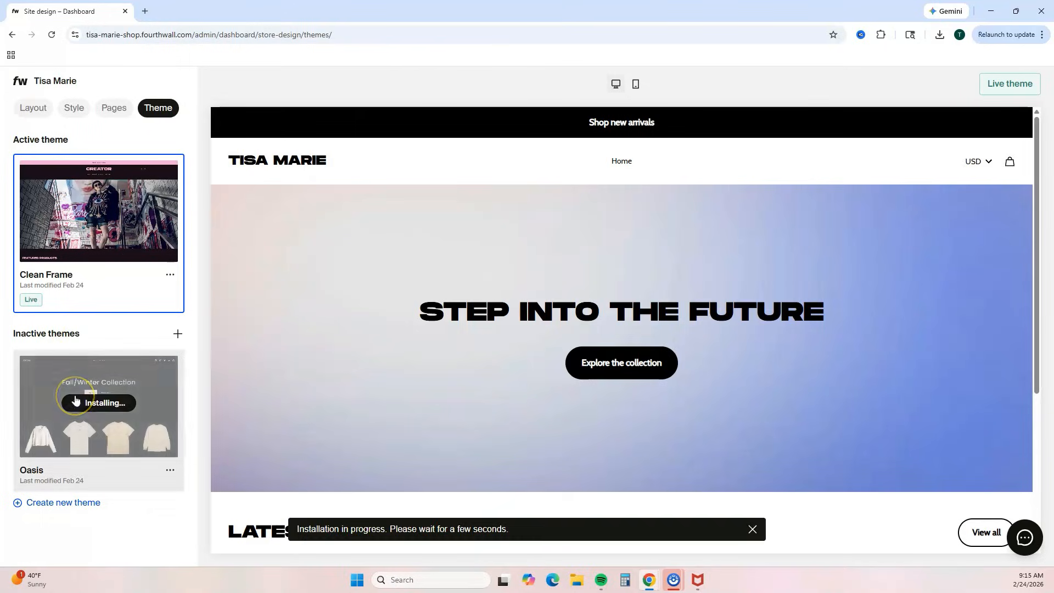
{"action": "left_click", "coordinate": [170, 471]}
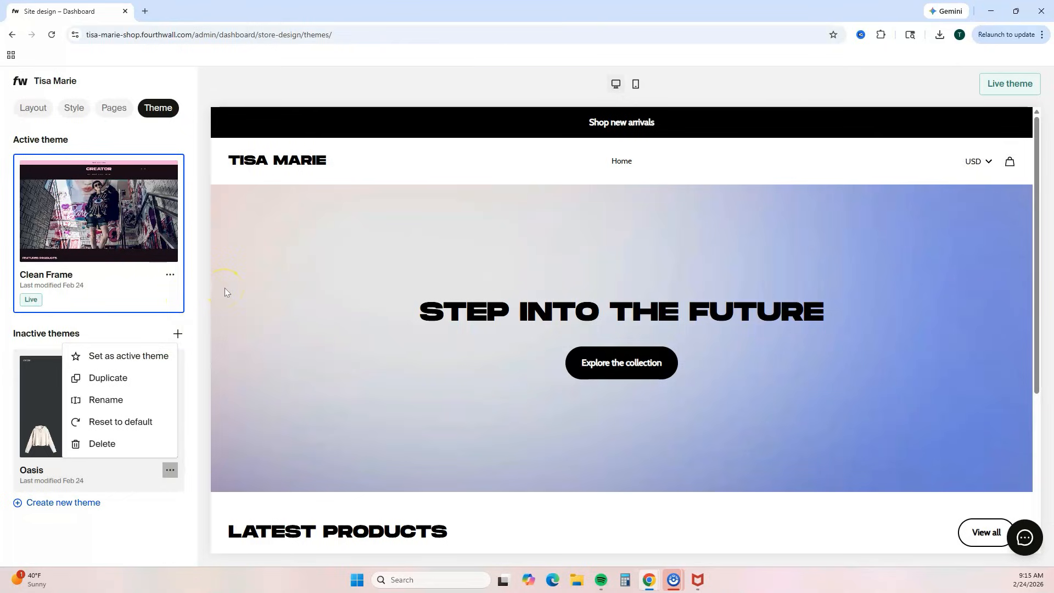
{"action": "left_click", "coordinate": [33, 108]}
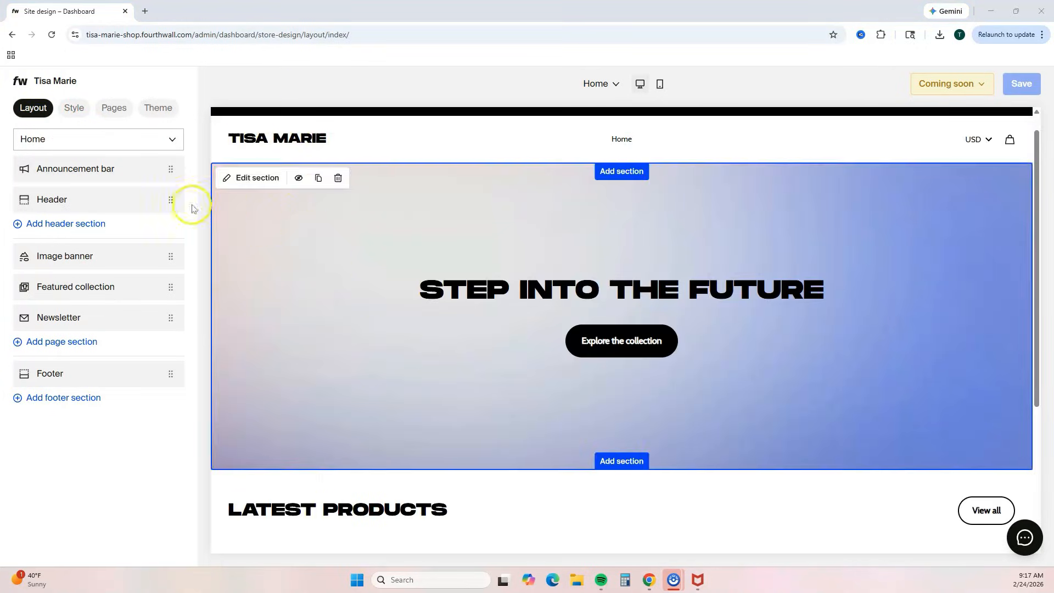
- Set the site style's background color to black, #000000
{"action": "left_click", "coordinate": [80, 106]}
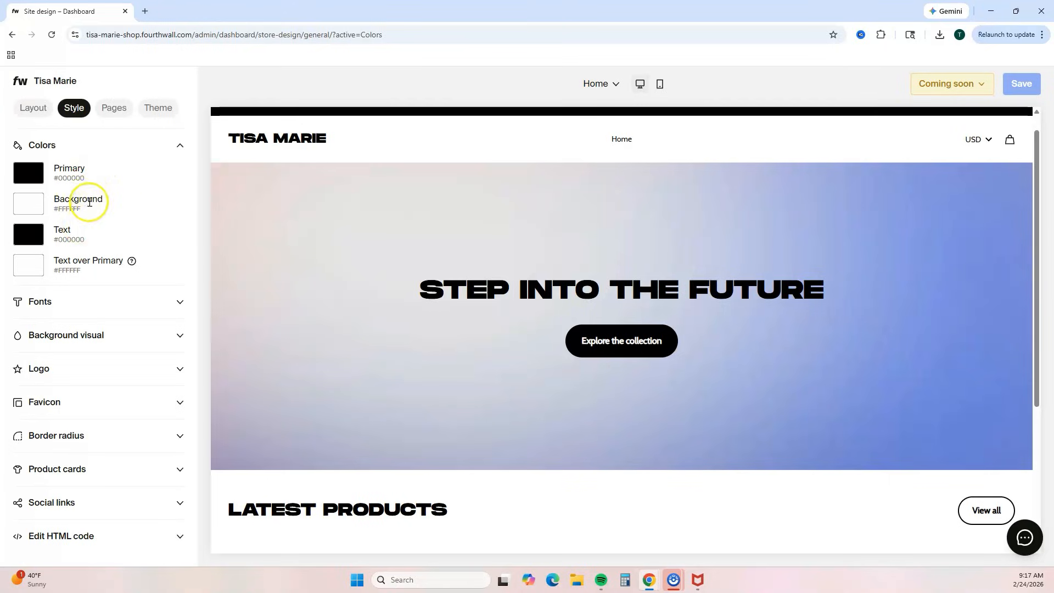
{"action": "left_click", "coordinate": [28, 207]}
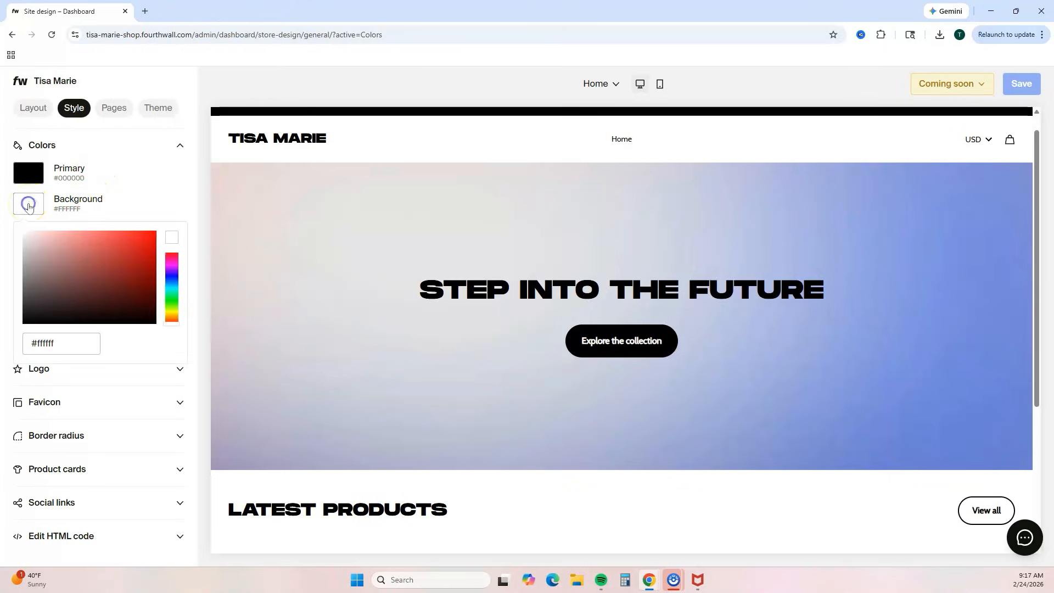
{"action": "left_click_drag", "start_coordinate": [23, 229], "coordinate": [22, 328]}
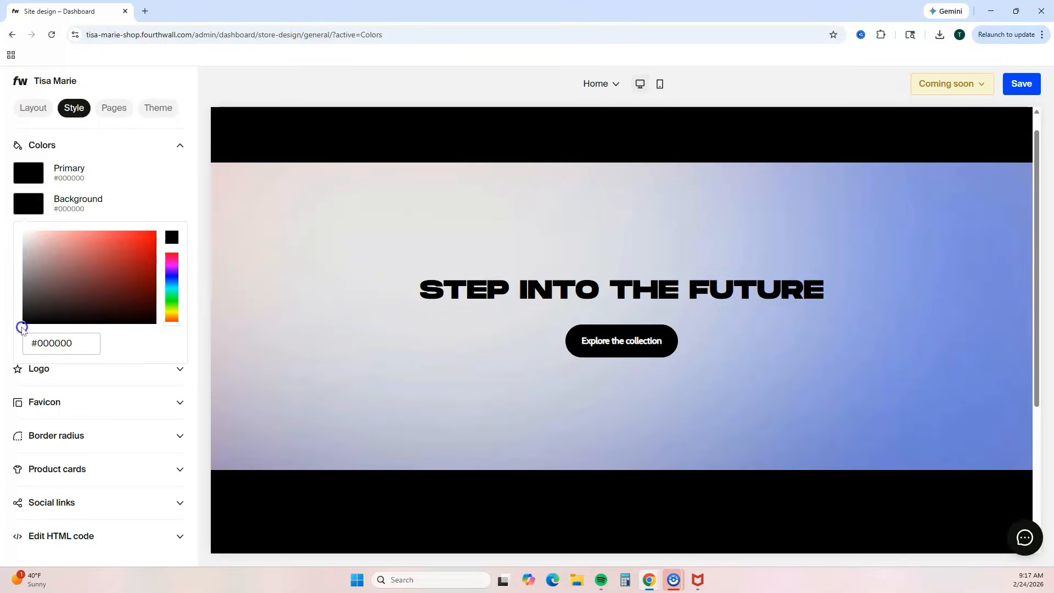
{"action": "left_click", "coordinate": [153, 176]}
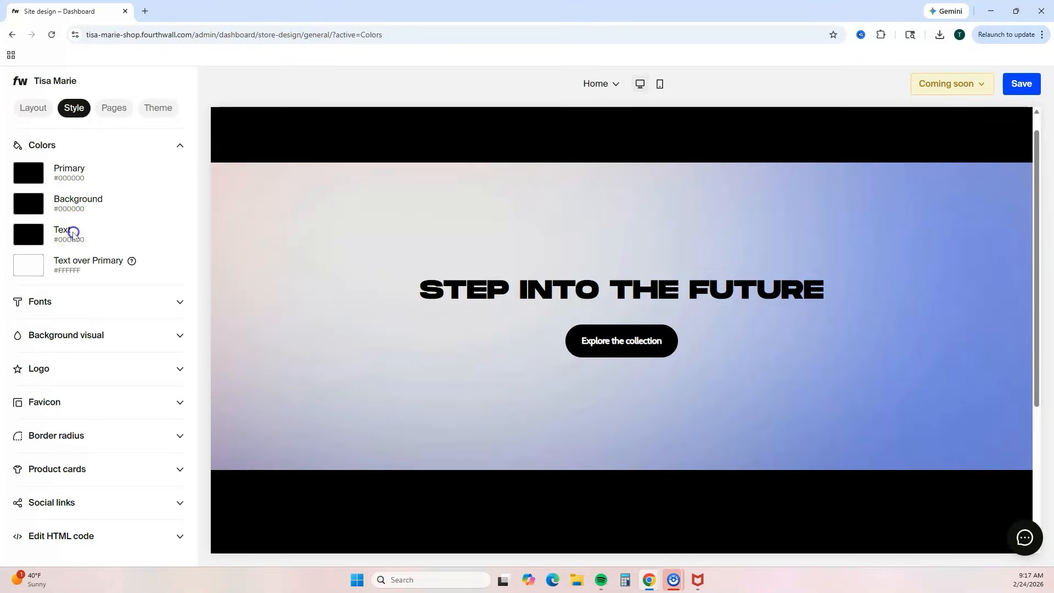
- Set the site style's text color to near-white, #fdfdfd
{"action": "left_click", "coordinate": [35, 234]}
{"action": "left_click_drag", "start_coordinate": [15, 322], "coordinate": [25, 258]}
{"action": "left_click", "coordinate": [118, 239]}
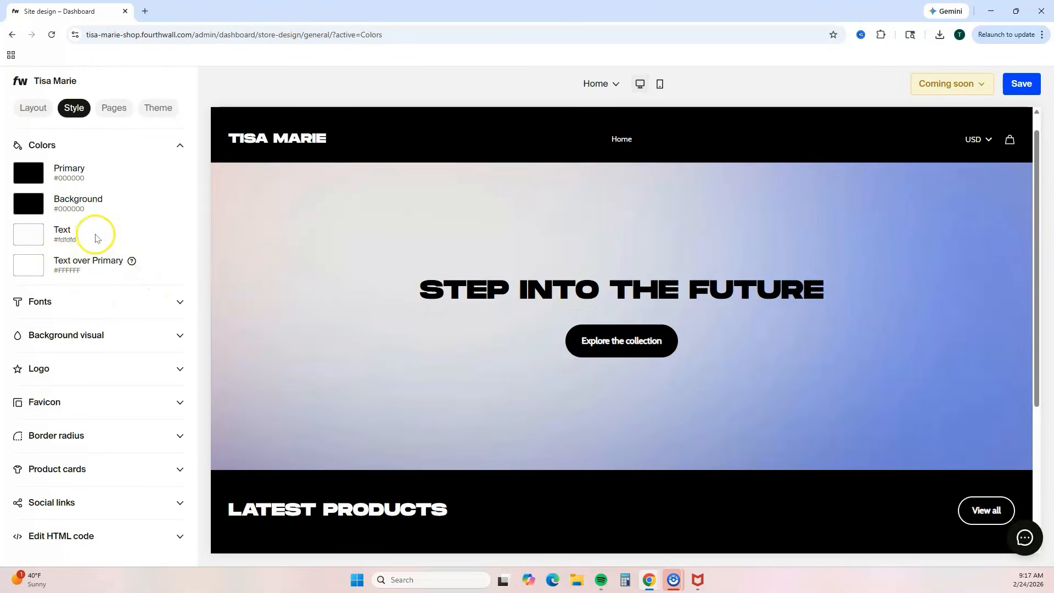
{"action": "left_click", "coordinate": [176, 307]}
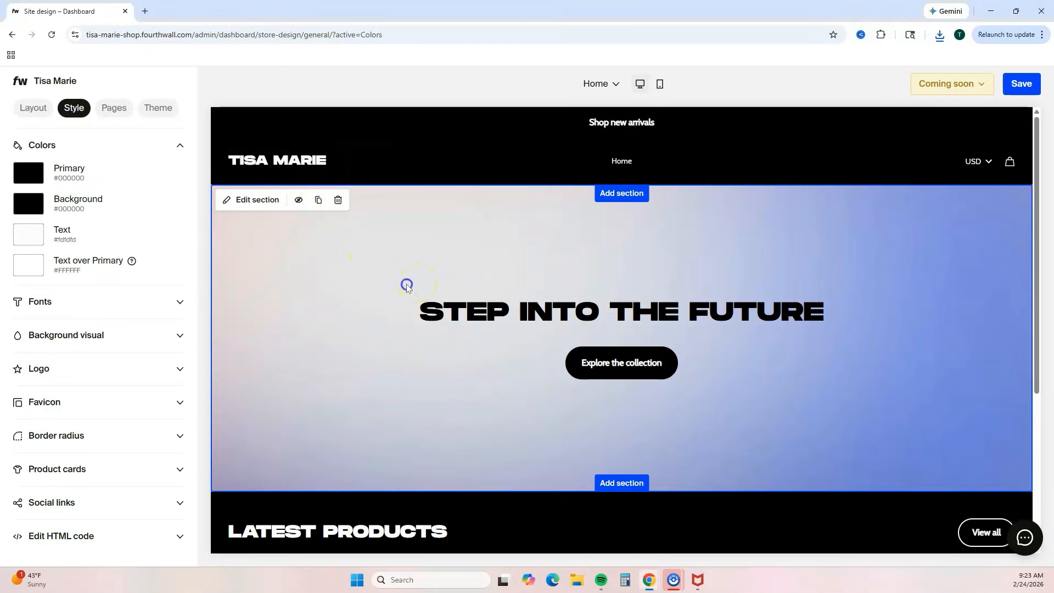
- Change the homepage image banner's heading text to "FEEL THE BURN"
{"action": "left_click", "coordinate": [249, 201]}
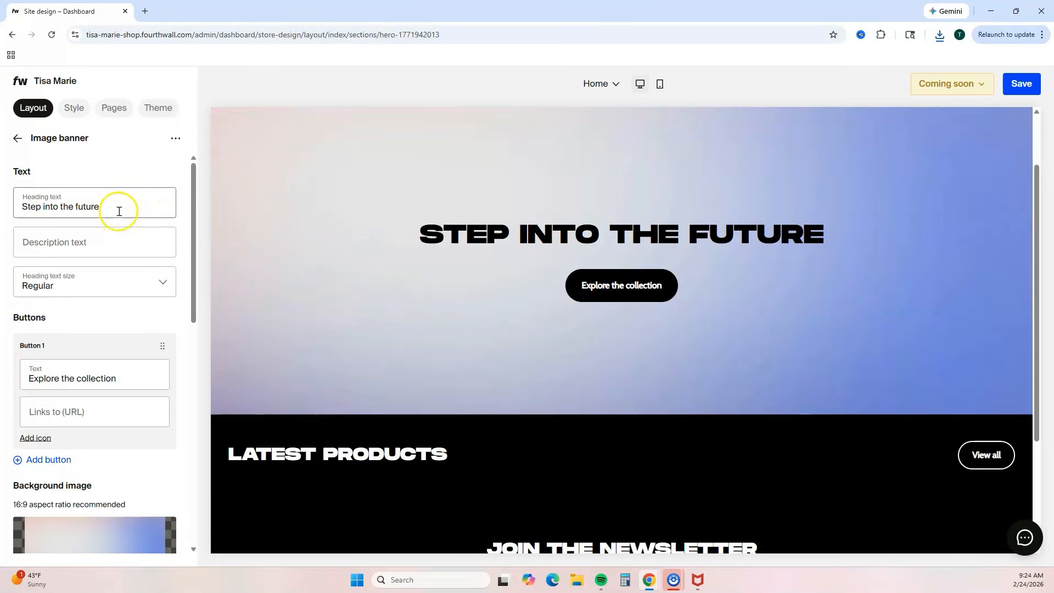
{"action": "left_click_drag", "start_coordinate": [119, 211], "coordinate": [12, 209]}
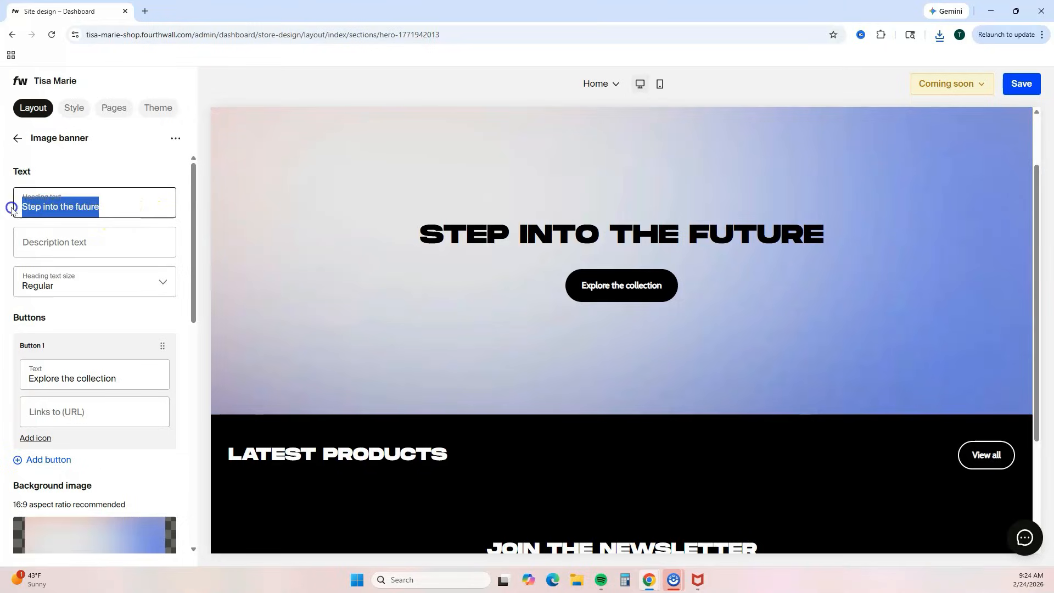
{"action": "type", "text": "FEEL THE B"}
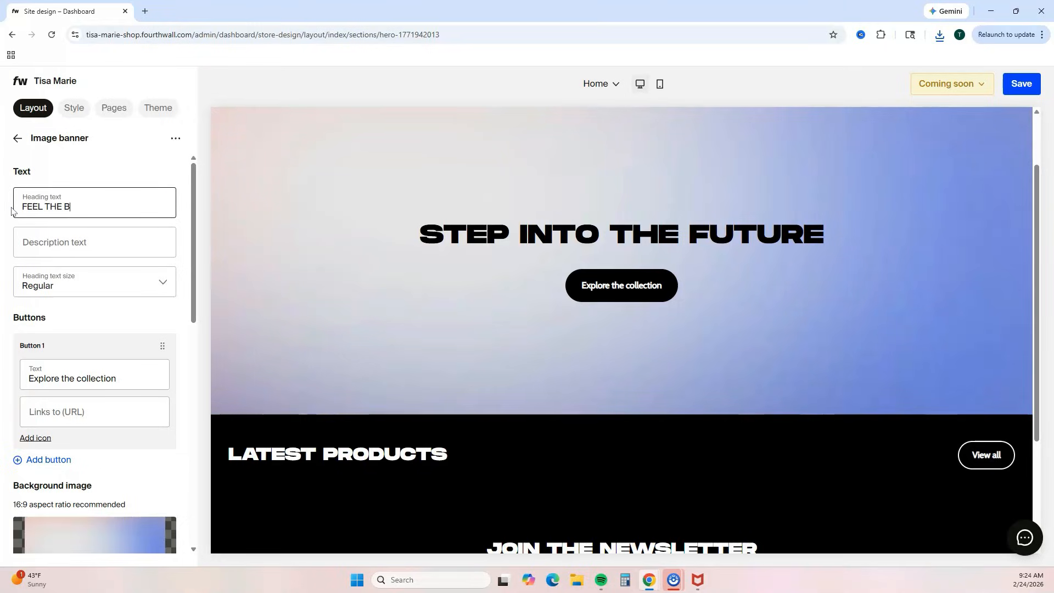
{"action": "type", "text": "URN"}
{"action": "left_click", "coordinate": [154, 159]}
{"action": "scroll", "coordinate": [521, 268], "scroll_direction": "up", "scroll_amount": 1}
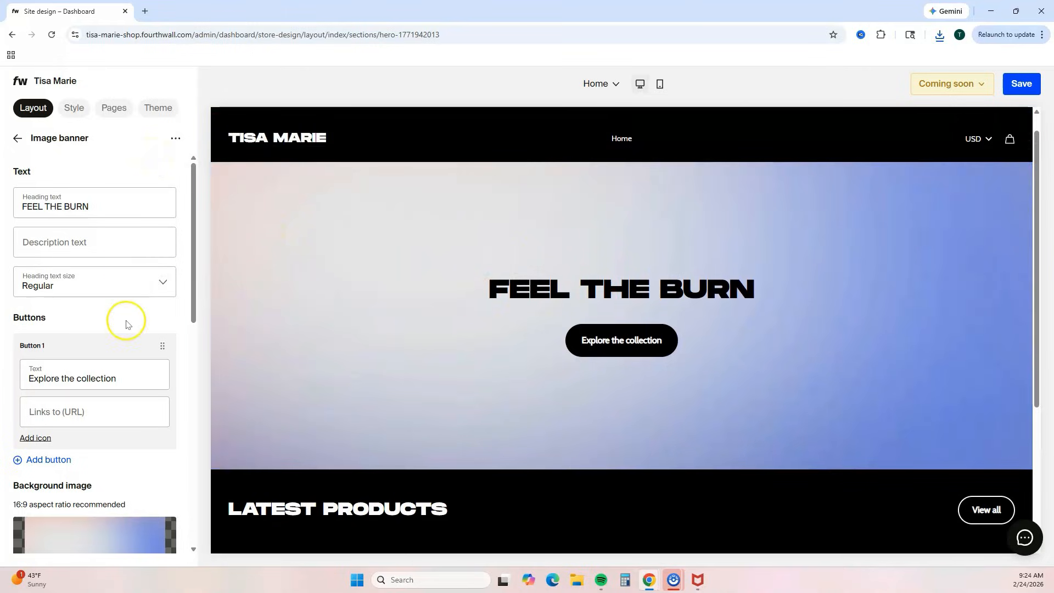
- View the link options for the banner's "Explore the collection" button
{"action": "scroll", "coordinate": [58, 309], "scroll_direction": "down", "scroll_amount": 1}
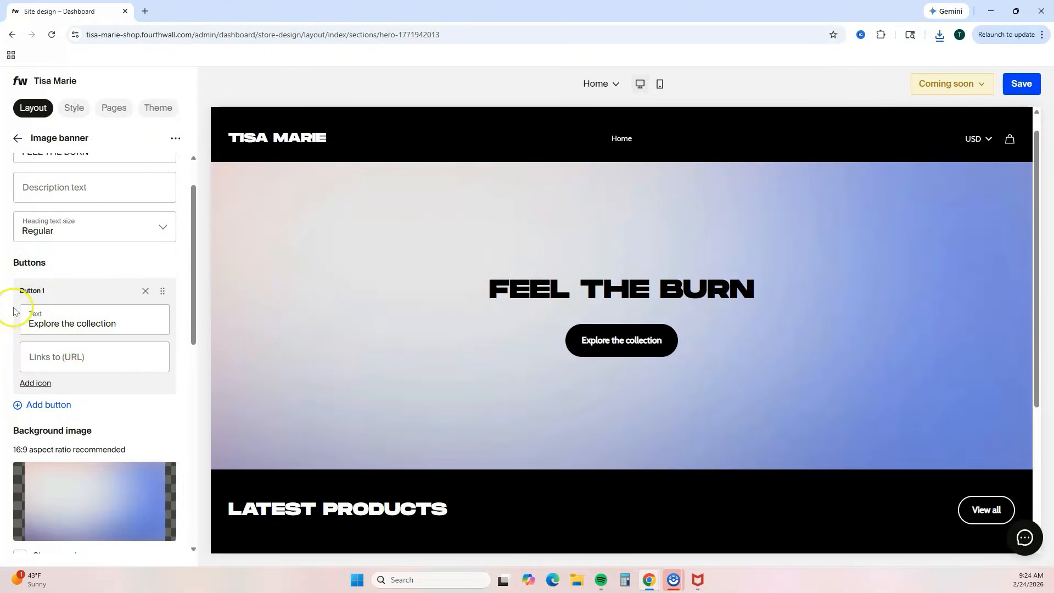
{"action": "left_click", "coordinate": [116, 362]}
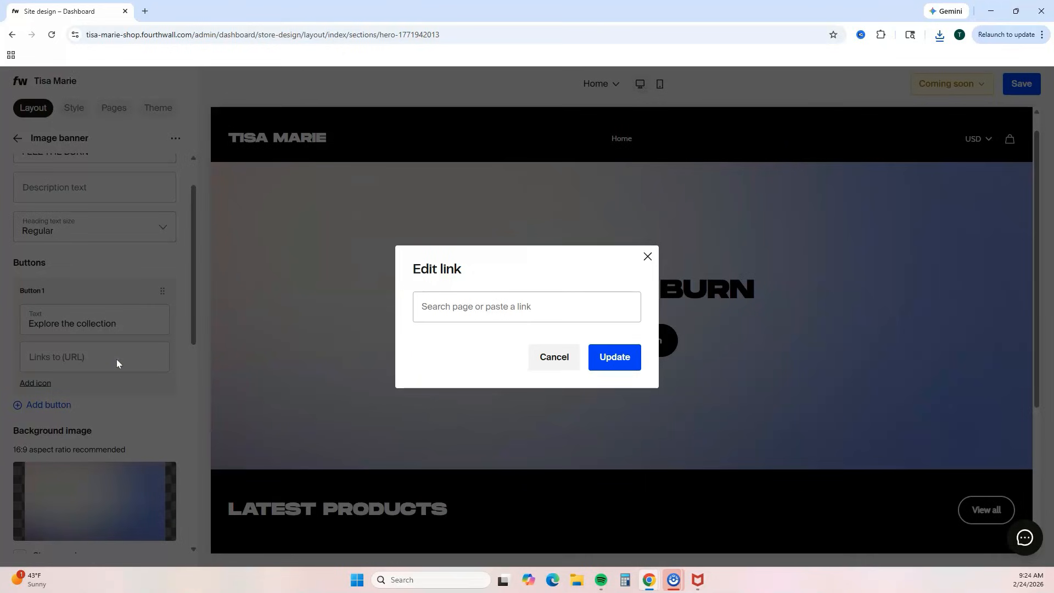
{"action": "left_click", "coordinate": [646, 255]}
- Replace the image banner's background with the downloaded image "Fitness Ebook (YouTube Thumbnail)"
{"action": "scroll", "coordinate": [81, 363], "scroll_direction": "down", "scroll_amount": 3}
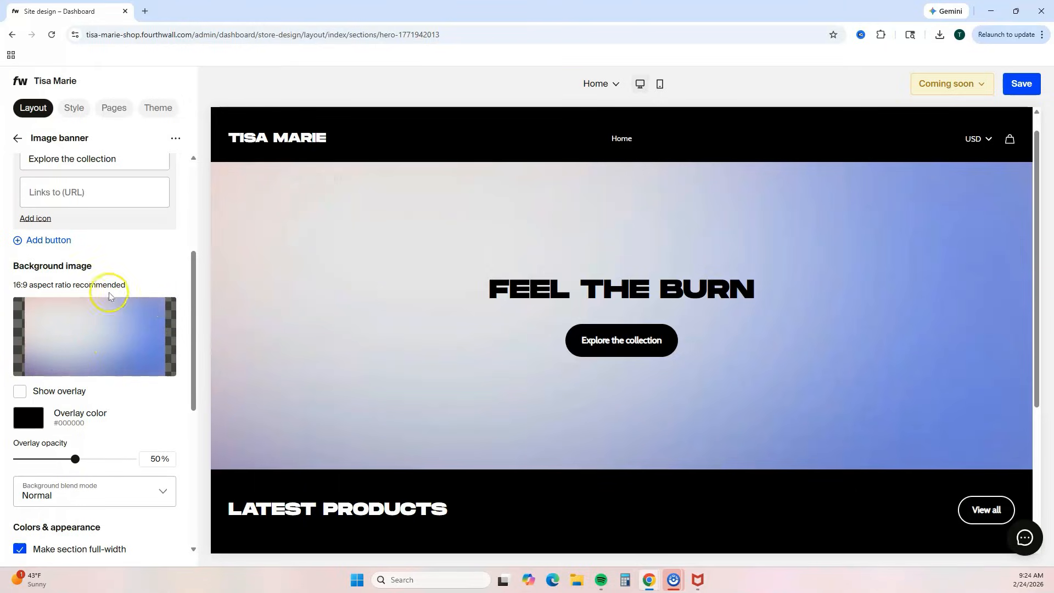
{"action": "scroll", "coordinate": [108, 284], "scroll_direction": "down", "scroll_amount": 1}
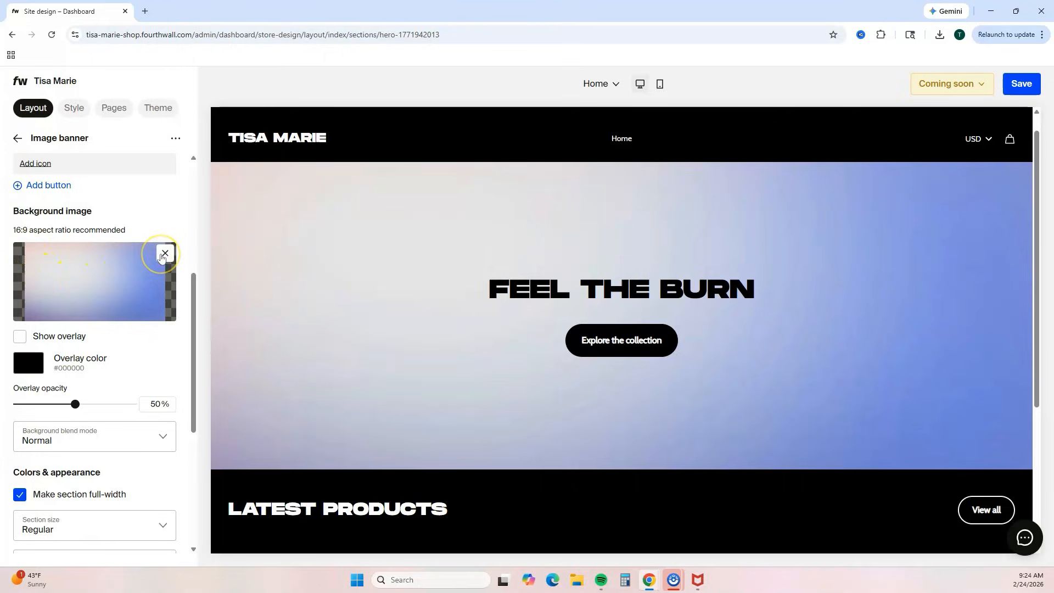
{"action": "left_click", "coordinate": [164, 254]}
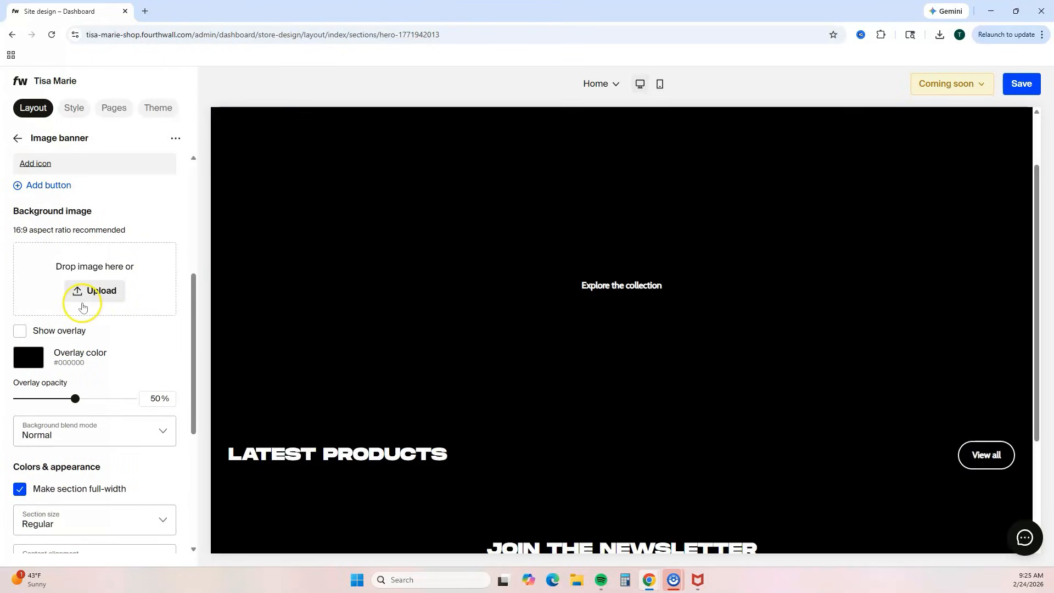
{"action": "left_click", "coordinate": [88, 292]}
{"action": "double_click", "coordinate": [130, 118]}
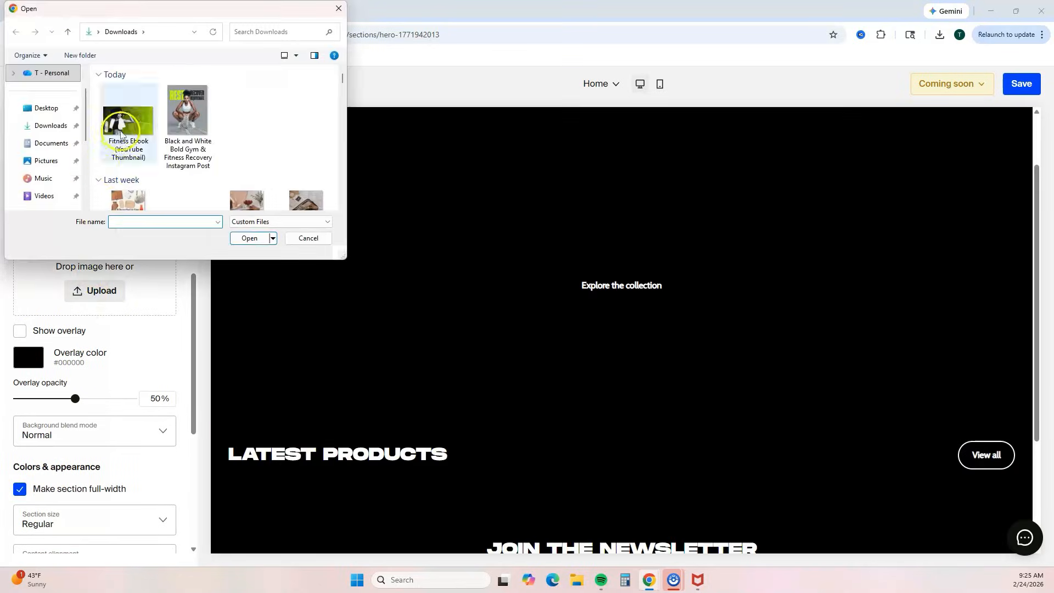
- Set the content alignment of the homepage image banner to Right
{"action": "scroll", "coordinate": [140, 358], "scroll_direction": "down", "scroll_amount": 2}
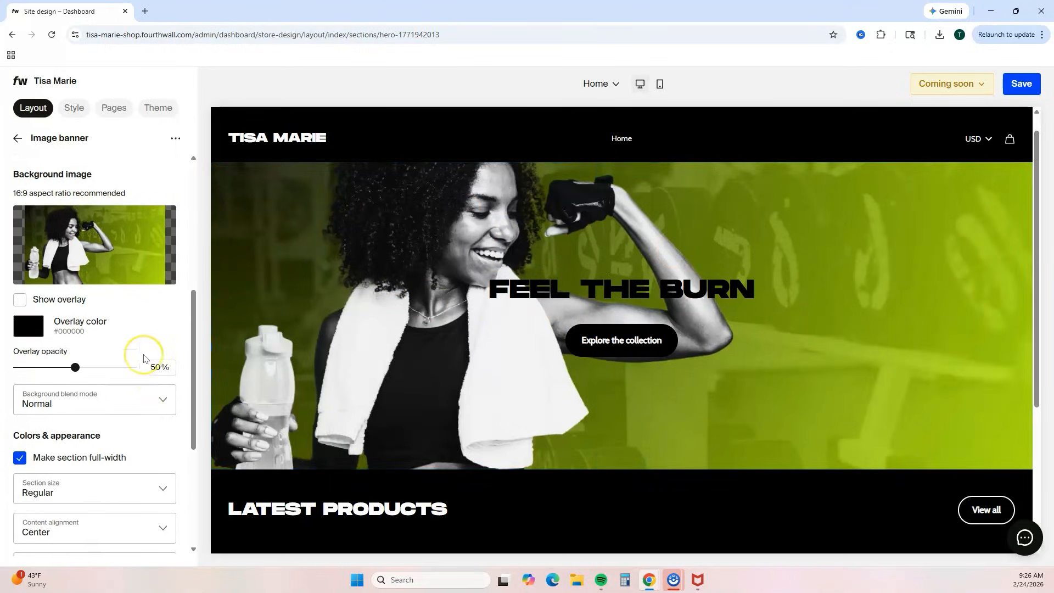
{"action": "scroll", "coordinate": [144, 358], "scroll_direction": "down", "scroll_amount": 1}
{"action": "left_click", "coordinate": [167, 401]}
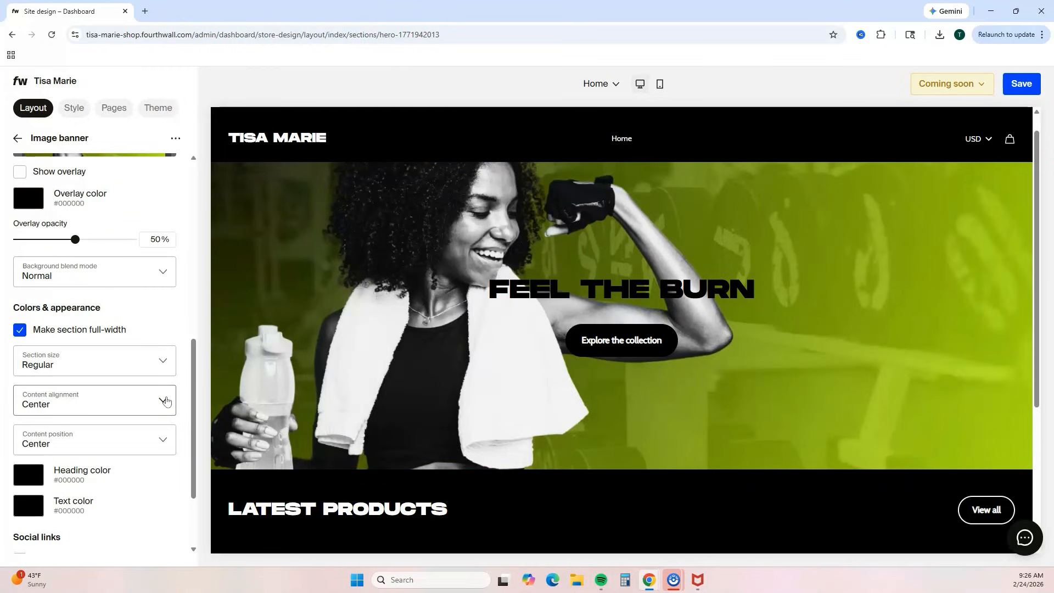
{"action": "left_click", "coordinate": [167, 401]}
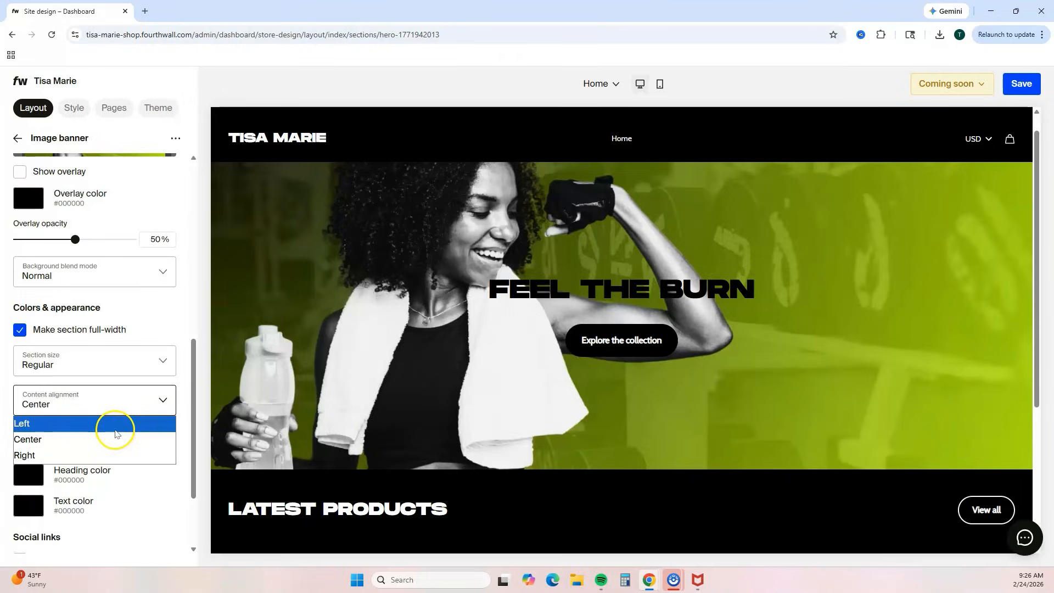
{"action": "left_click", "coordinate": [110, 456]}
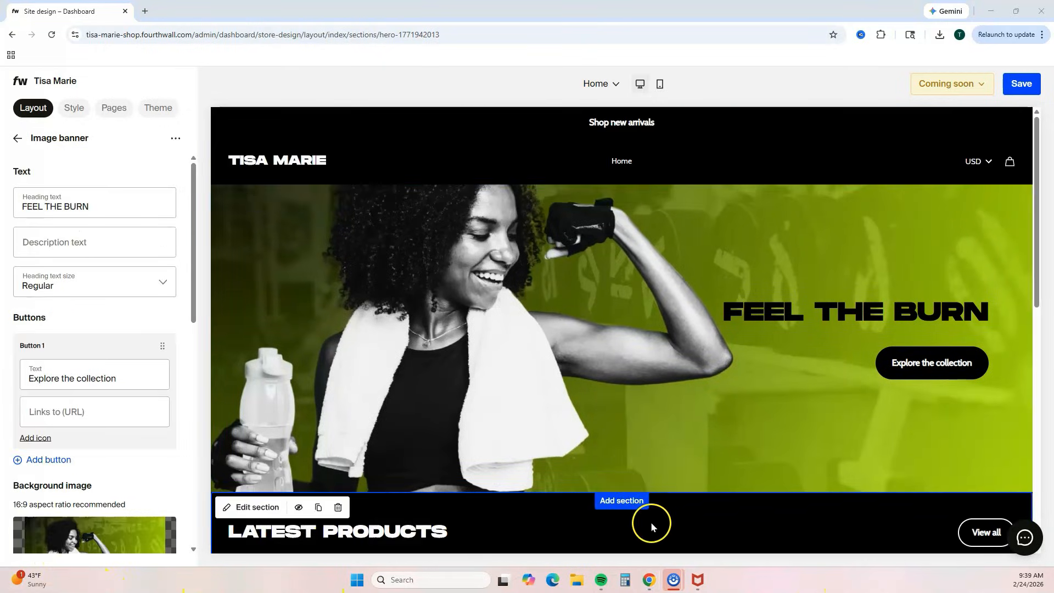
- Add a Featured product section between the image banner and the latest products, featuring the Fitness Ebook
{"action": "left_click", "coordinate": [617, 501]}
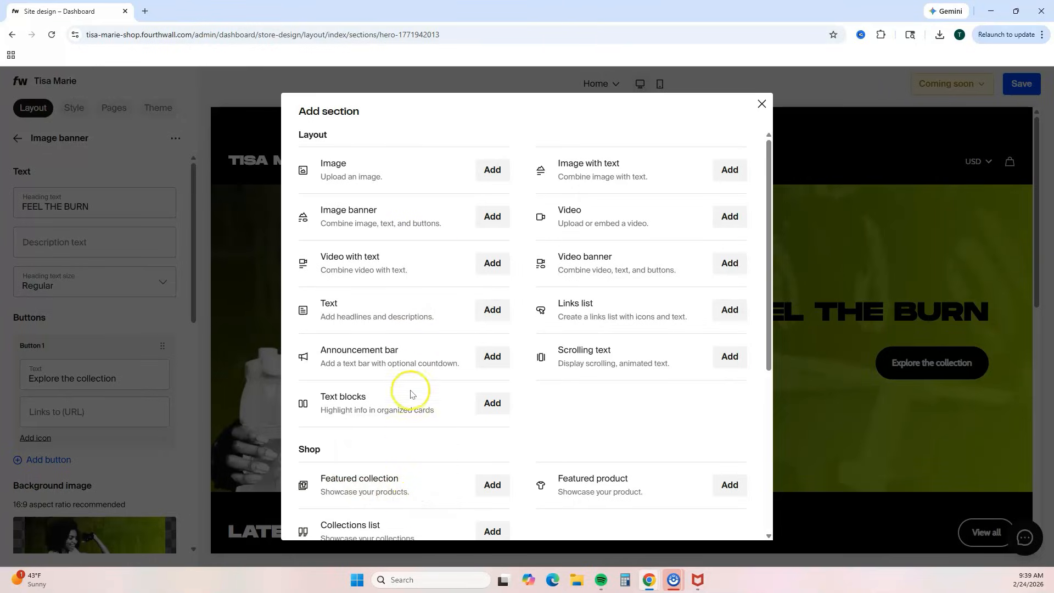
{"action": "scroll", "coordinate": [598, 263], "scroll_direction": "down", "scroll_amount": 1}
{"action": "scroll", "coordinate": [599, 263], "scroll_direction": "down", "scroll_amount": 1}
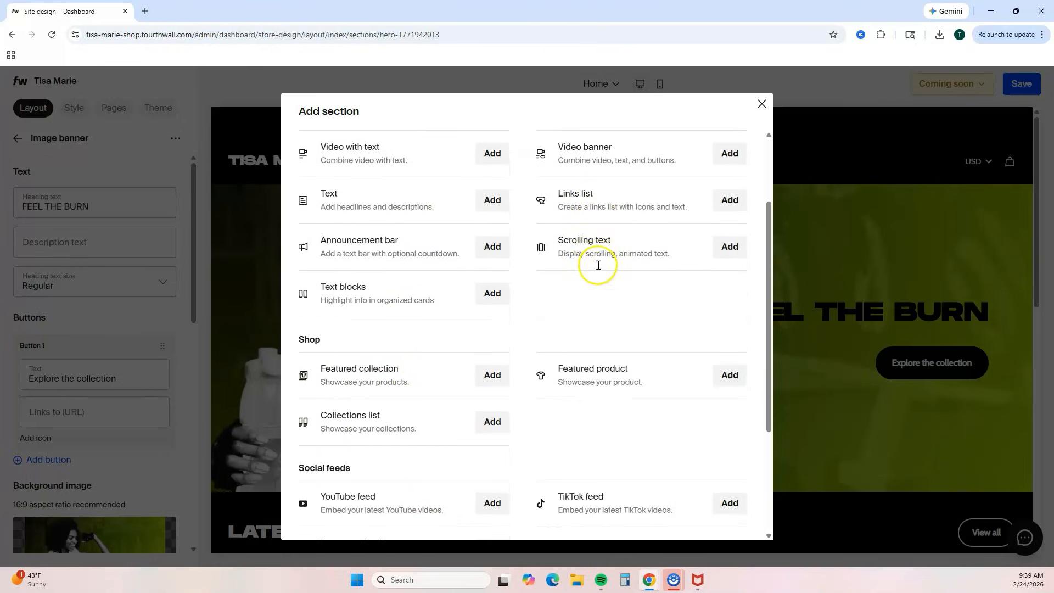
{"action": "left_click", "coordinate": [730, 375]}
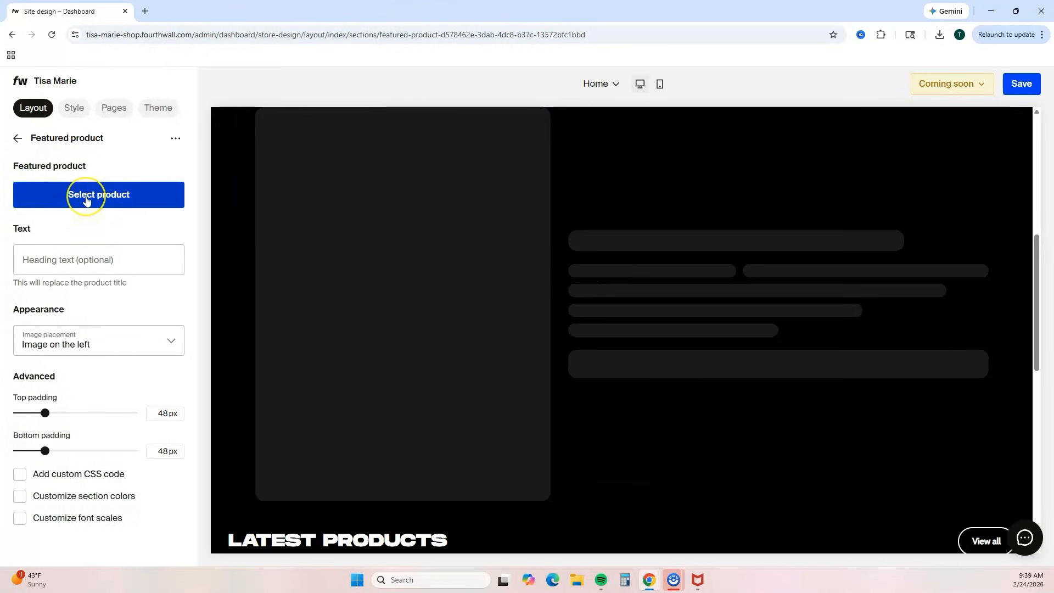
{"action": "left_click", "coordinate": [86, 201]}
{"action": "left_click", "coordinate": [331, 280]}
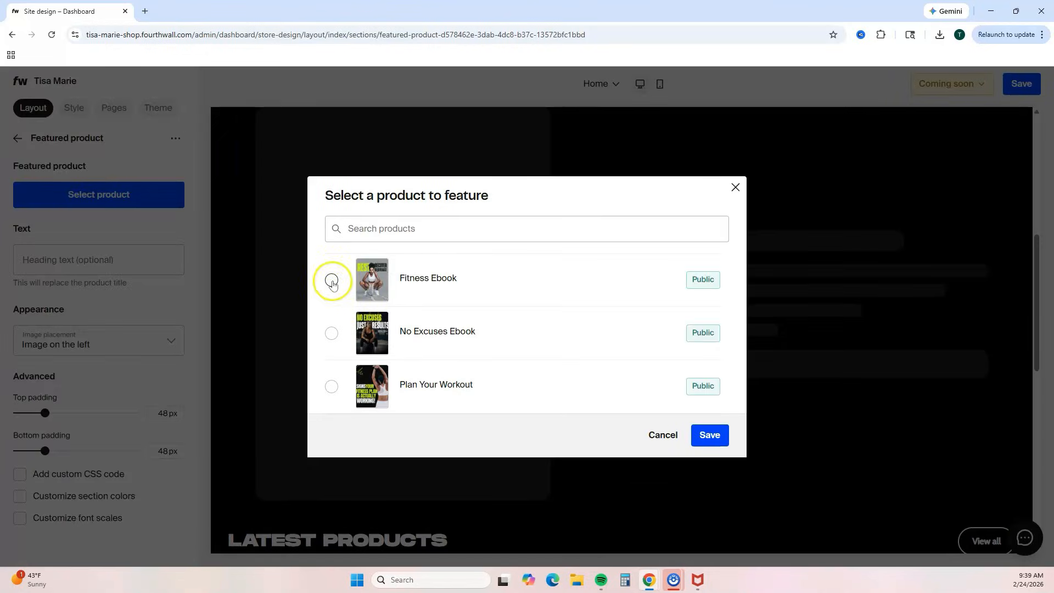
{"action": "left_click", "coordinate": [710, 436]}
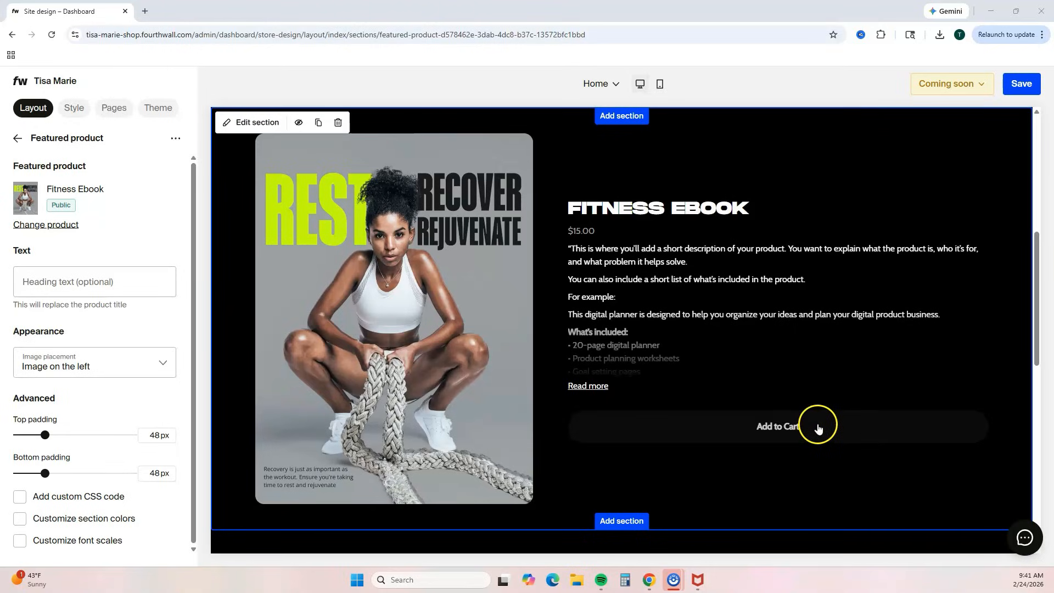
- Set the site style's primary color to lime green, #c5ff00
{"action": "left_click", "coordinate": [72, 111]}
{"action": "left_click", "coordinate": [28, 173]}
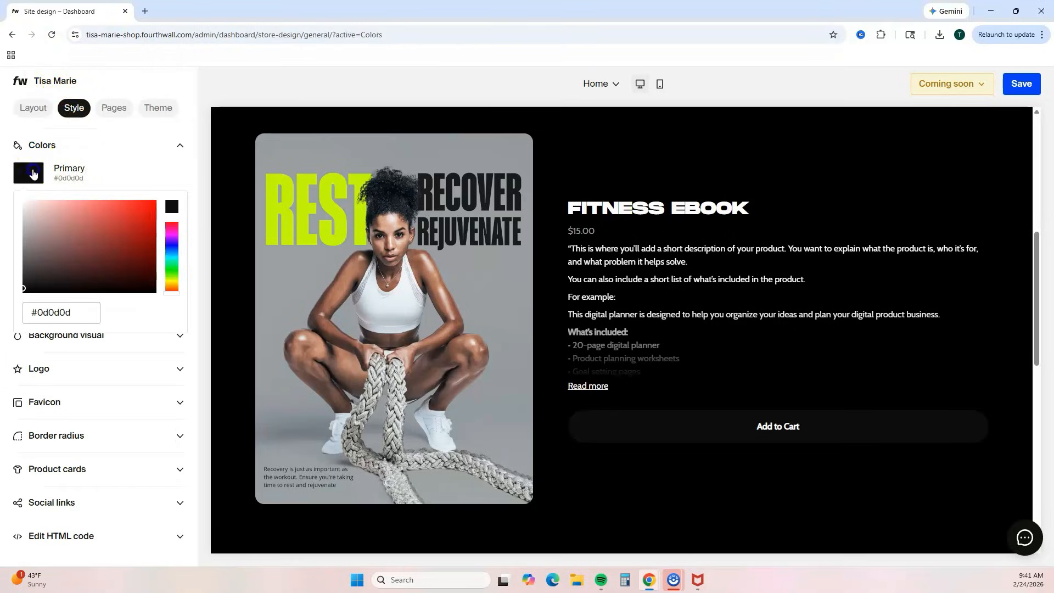
{"action": "left_click_drag", "start_coordinate": [82, 311], "coordinate": [16, 316]}
{"action": "type", "text": "#c5ff00"}
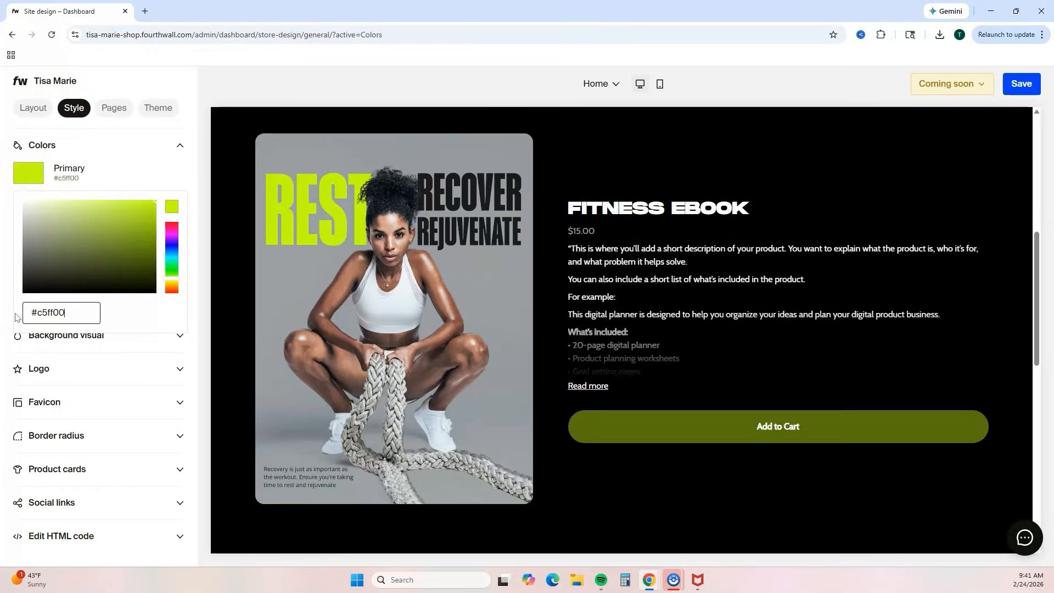
- Set the site style's Text over Primary color to black, #000000
{"action": "left_click", "coordinate": [59, 269]}
{"action": "left_click", "coordinate": [40, 267]}
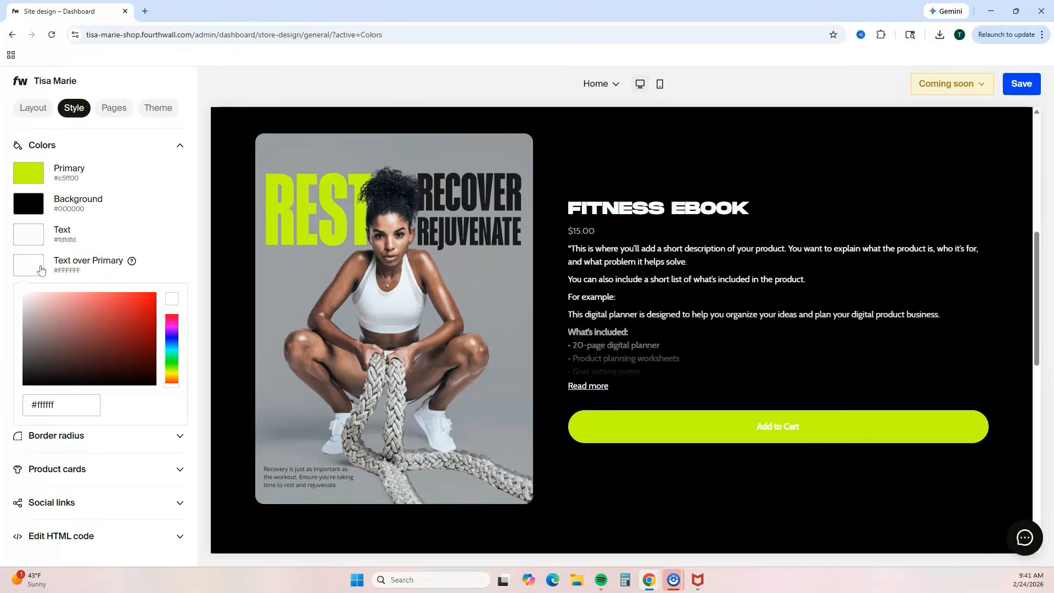
{"action": "left_click_drag", "start_coordinate": [24, 297], "coordinate": [23, 384]}
{"action": "left_click", "coordinate": [182, 242]}
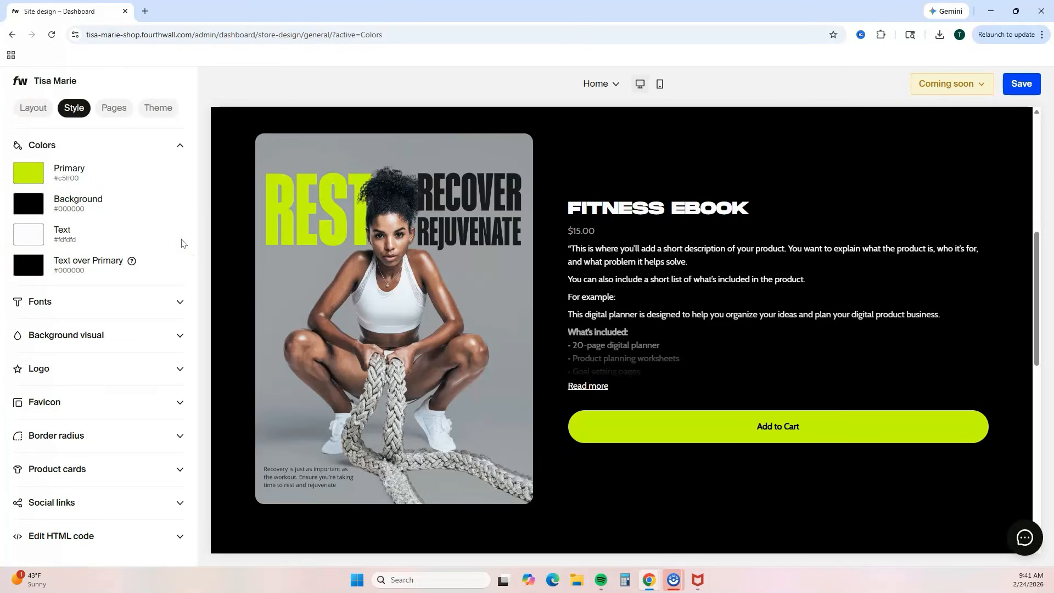
- Change the collection shown in the homepage's "Latest products" section to All Products
{"action": "scroll", "coordinate": [709, 309], "scroll_direction": "down", "scroll_amount": 6}
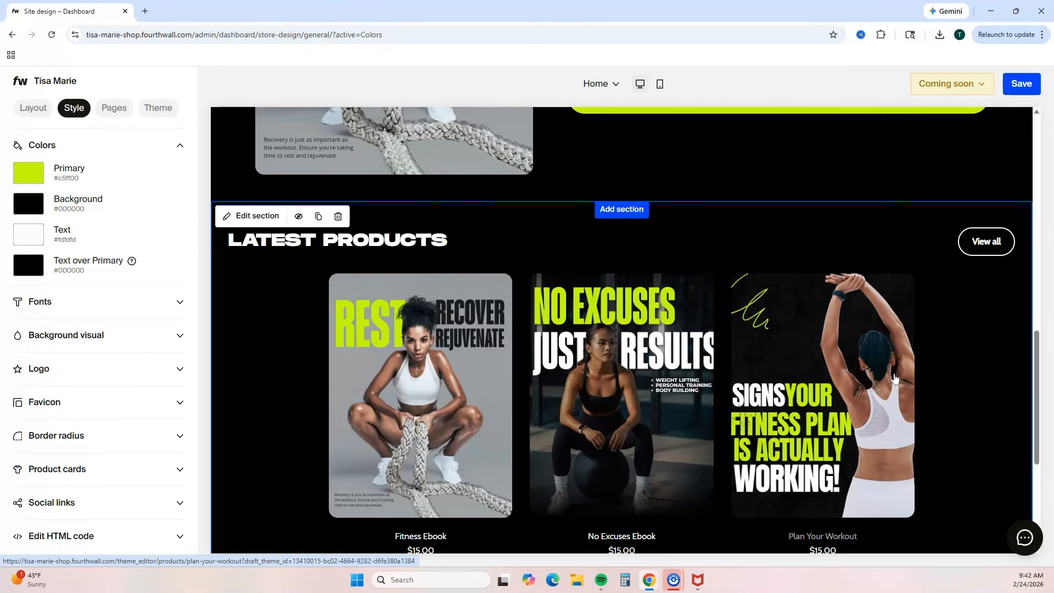
{"action": "left_click", "coordinate": [256, 216]}
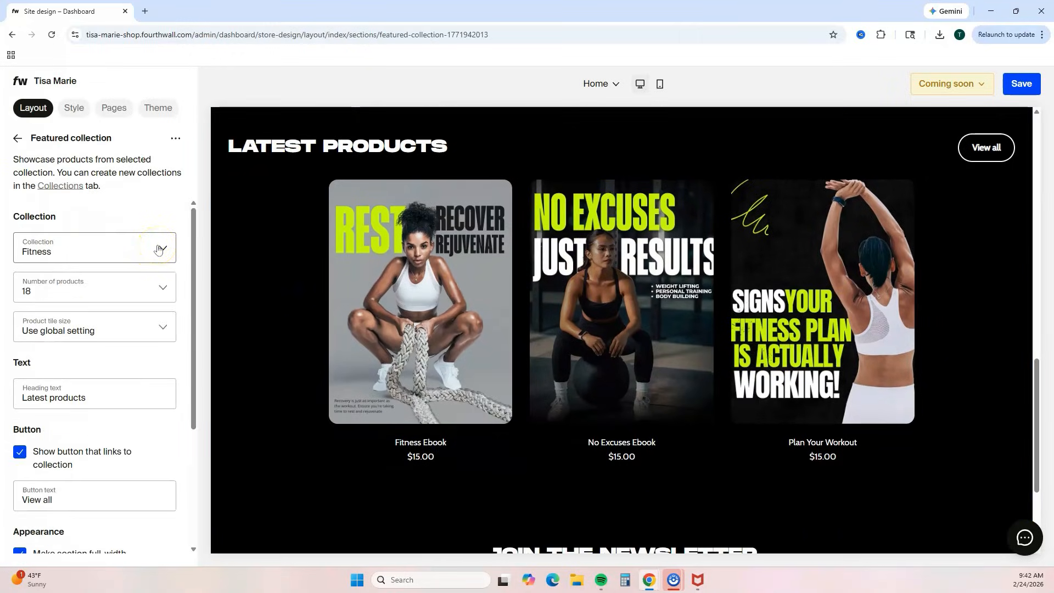
{"action": "left_click", "coordinate": [158, 249]}
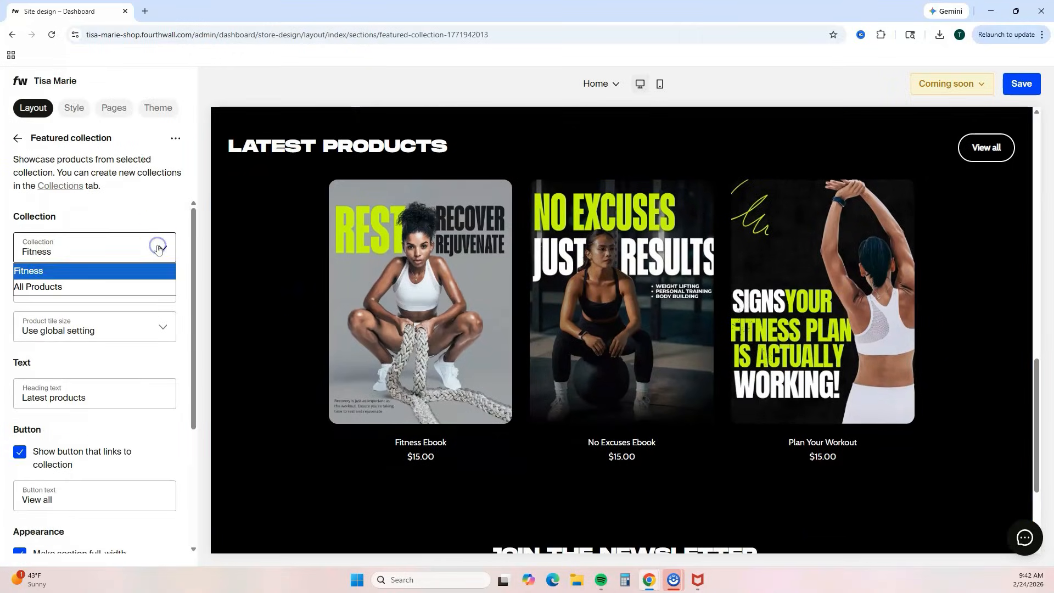
{"action": "left_click", "coordinate": [129, 284]}
{"action": "left_click", "coordinate": [140, 284]}
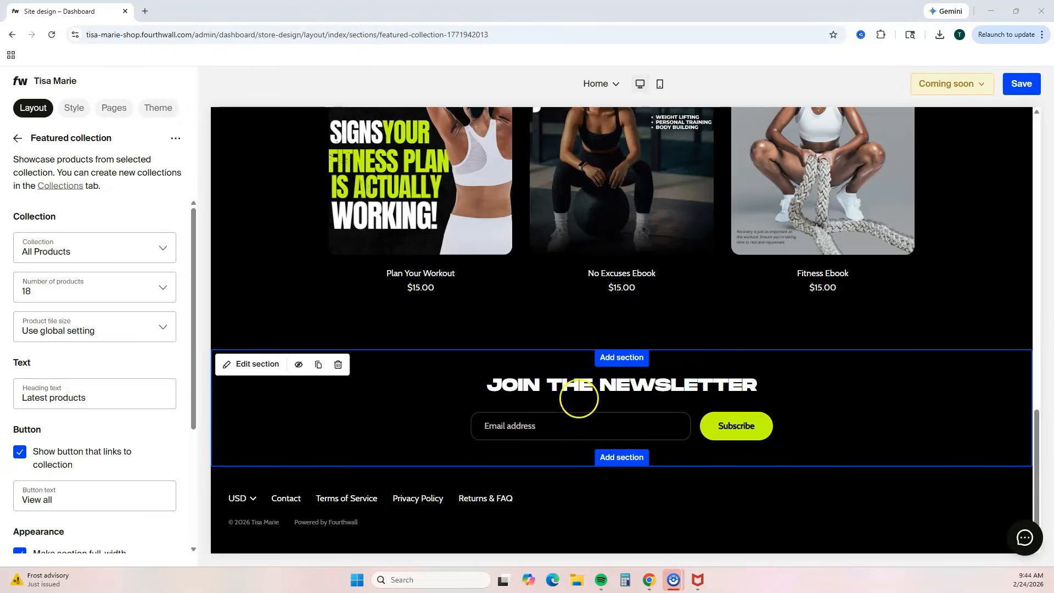
- Add the text "Join our newsletter to receive updates, tips, and exclusive offers" to the newsletter section
{"action": "left_click", "coordinate": [226, 365]}
{"action": "left_click", "coordinate": [82, 294]}
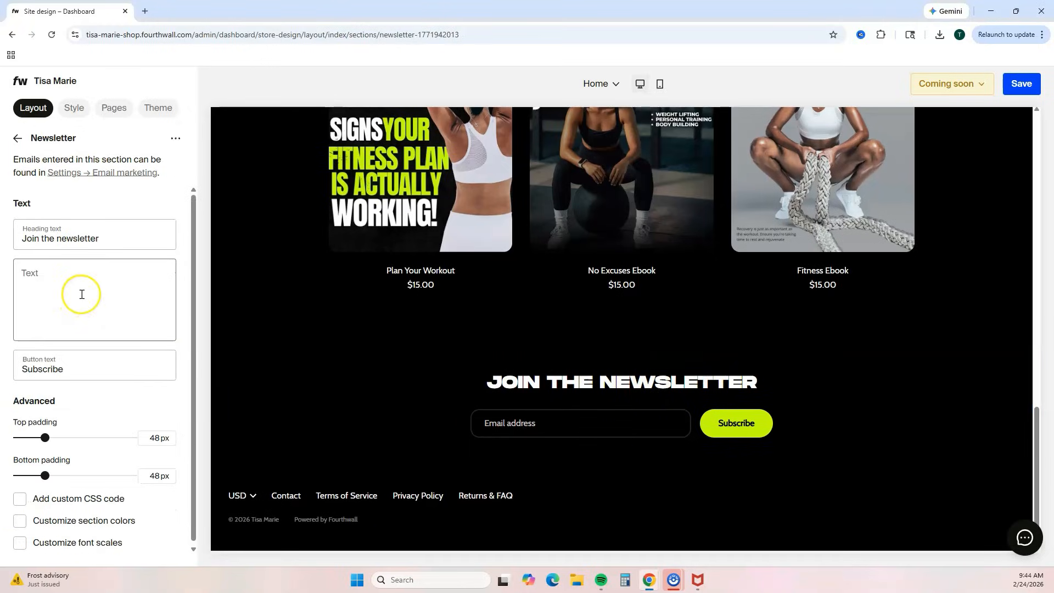
{"action": "left_click", "coordinate": [53, 274]}
{"action": "type", "text": "Join our newsletter to receive updates, tips, and exclusive offers"}
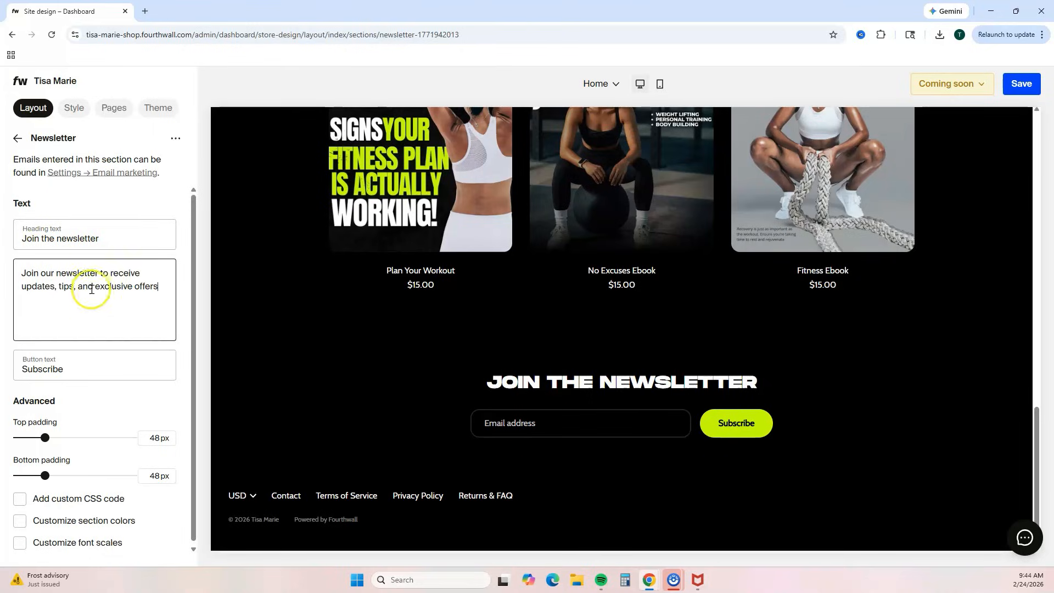
{"action": "left_click", "coordinate": [22, 365]}
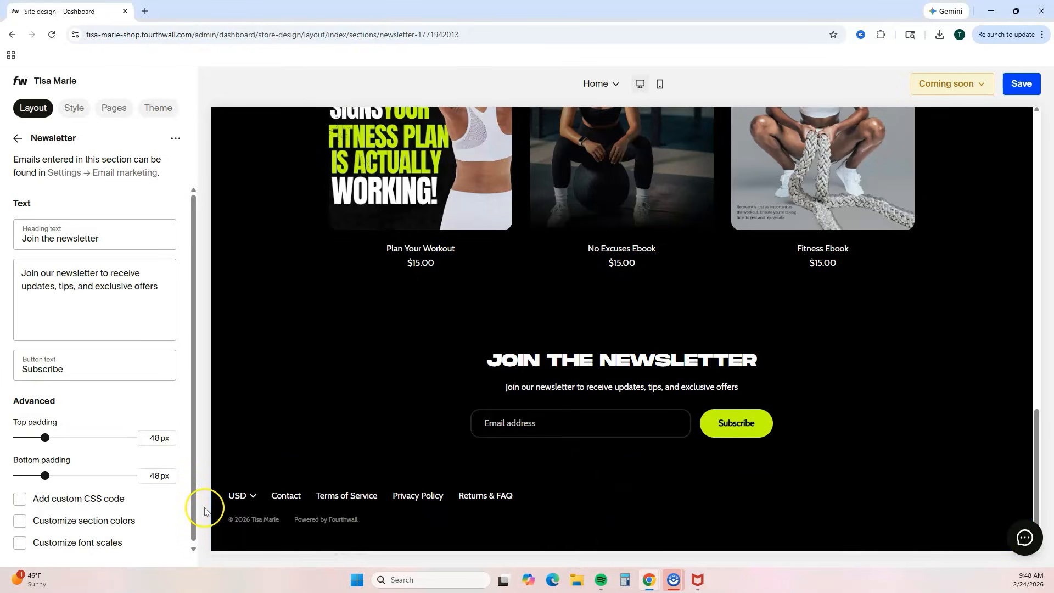
- Look through the footer section's settings, including the alignment options for its menu links
{"action": "left_click", "coordinate": [258, 482]}
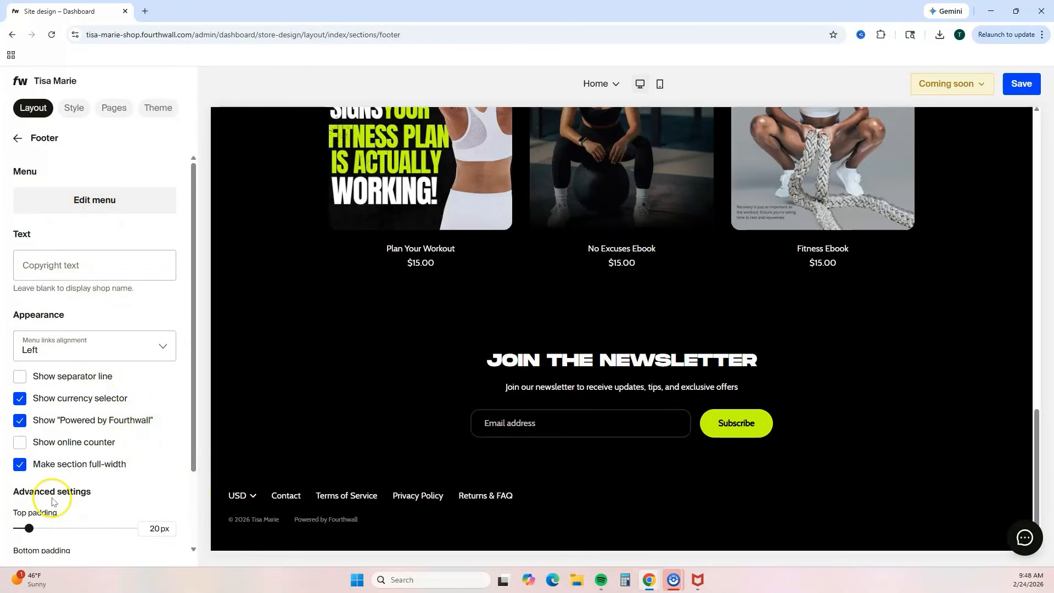
{"action": "left_click", "coordinate": [154, 347]}
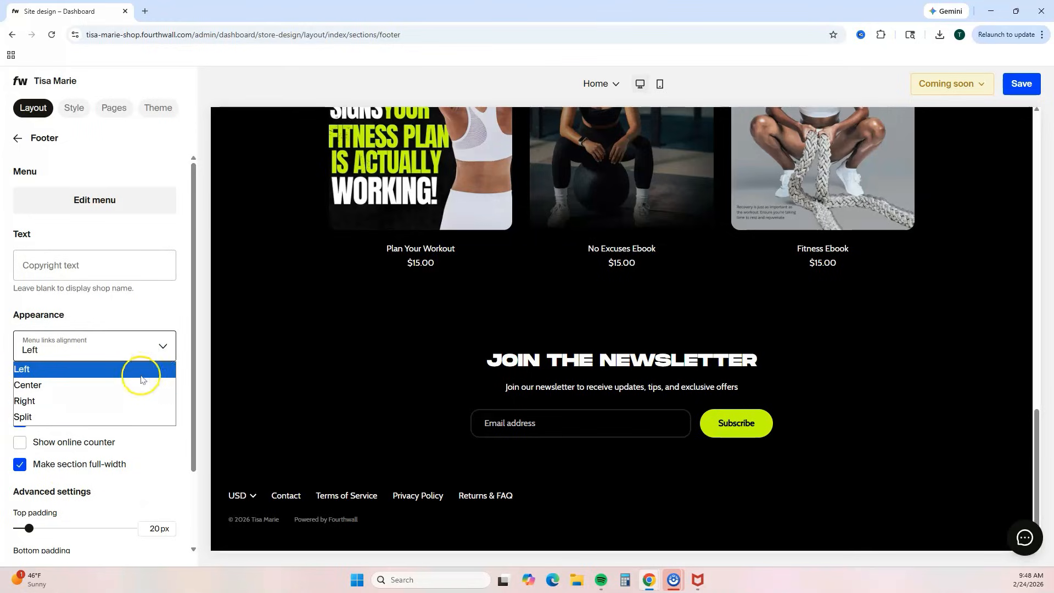
{"action": "left_click", "coordinate": [158, 314]}
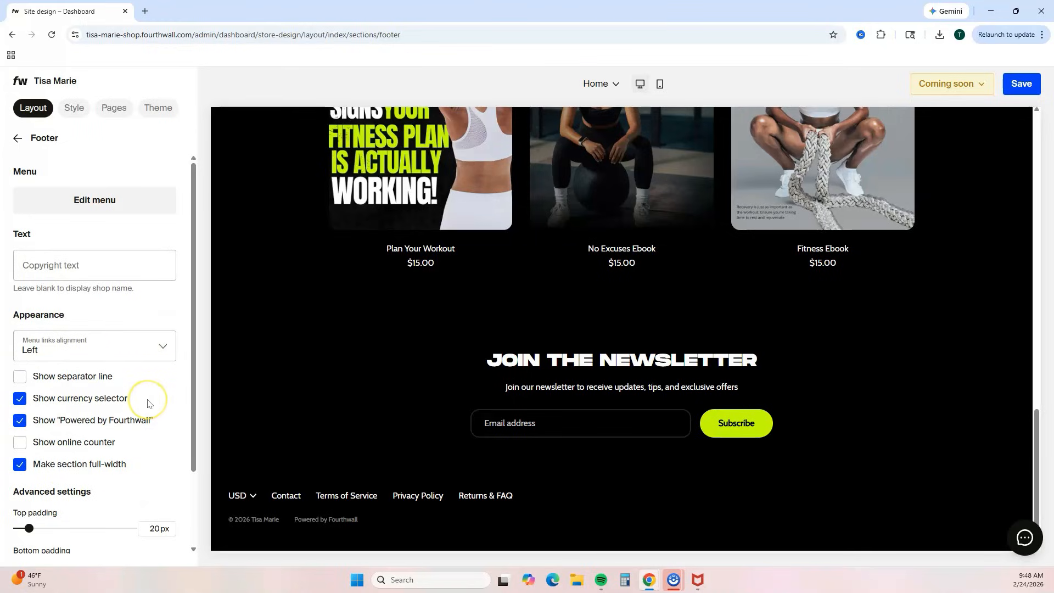
{"action": "scroll", "coordinate": [107, 521], "scroll_direction": "down", "scroll_amount": 2}
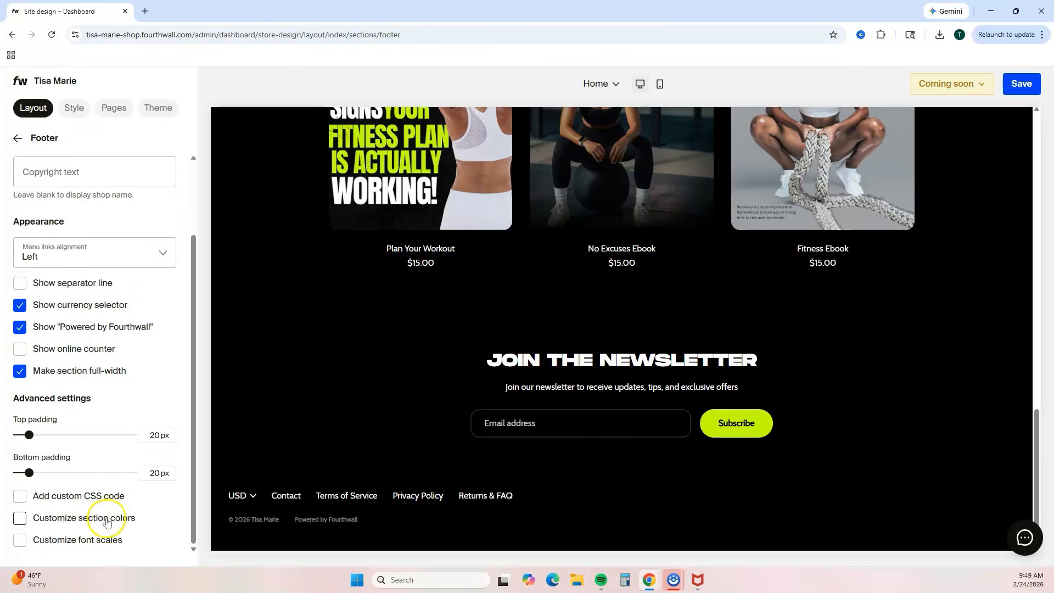
{"action": "left_click", "coordinate": [72, 110]}
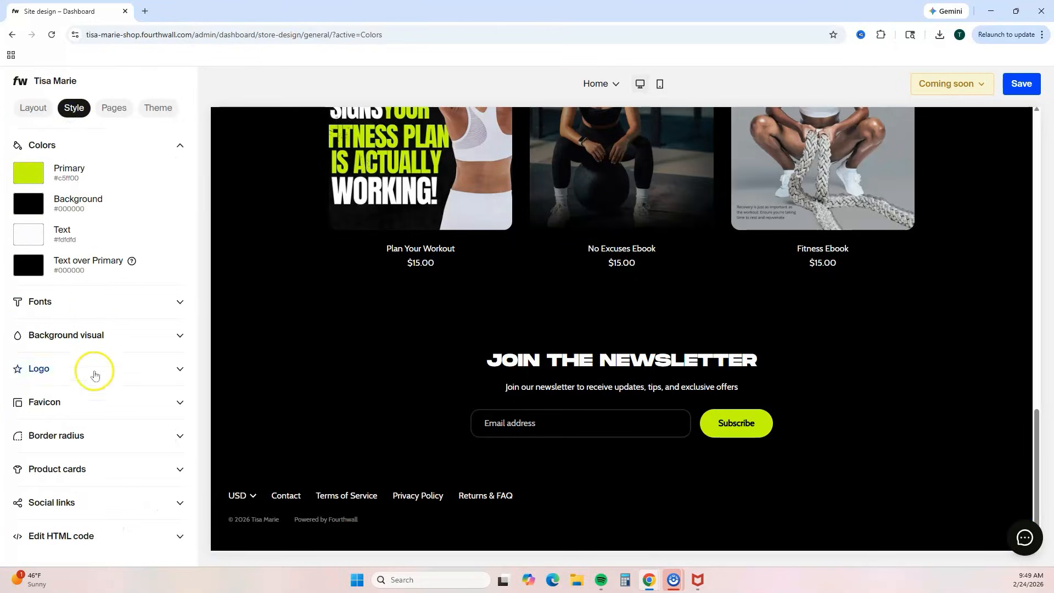
{"action": "left_click", "coordinate": [181, 503]}
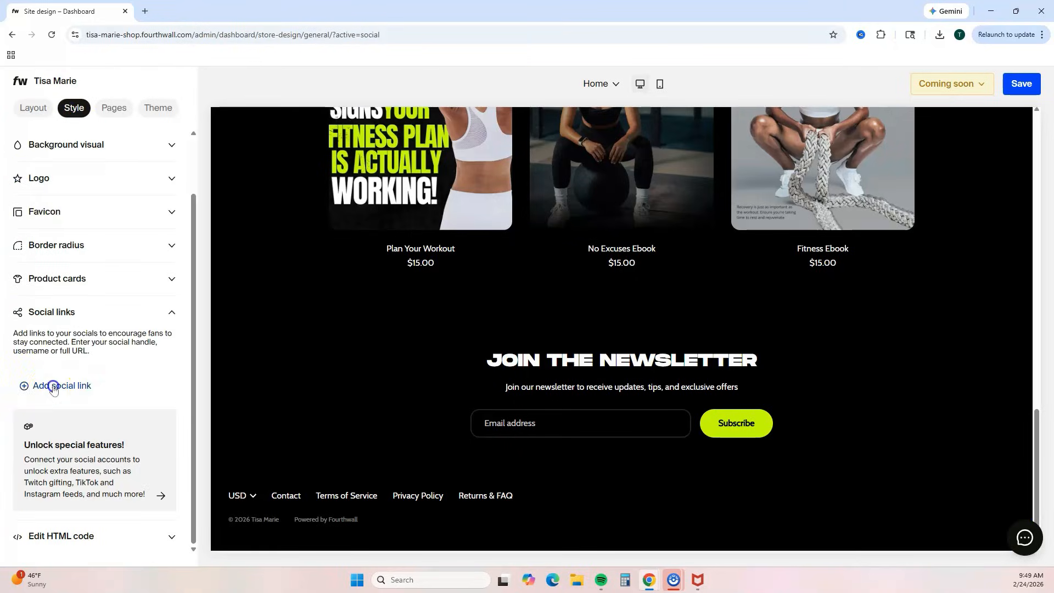
{"action": "left_click", "coordinate": [52, 385]}
{"action": "left_click", "coordinate": [59, 235]}
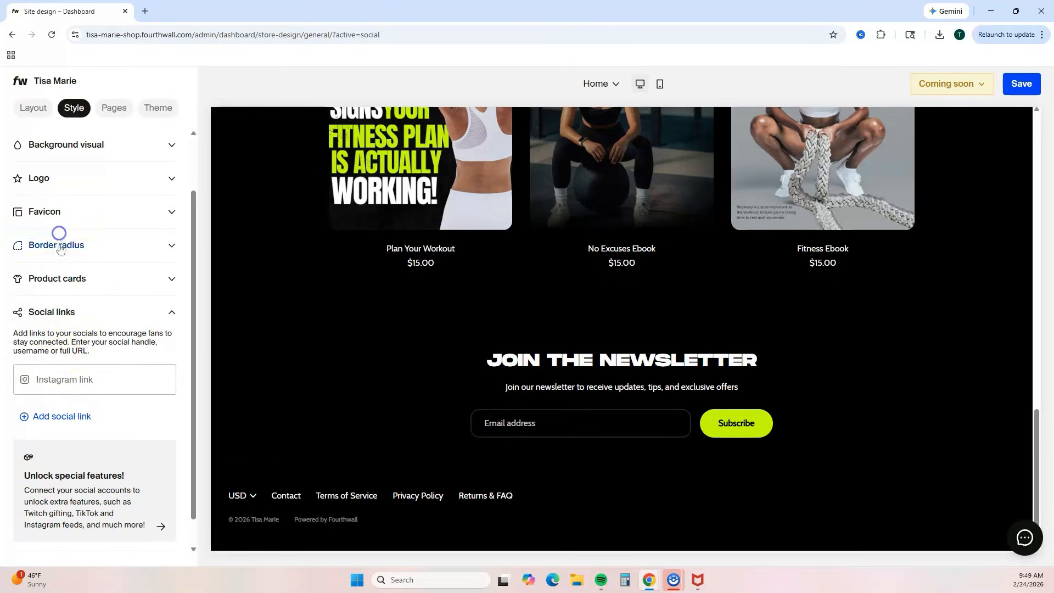
{"action": "left_click", "coordinate": [53, 373]}
{"action": "left_click", "coordinate": [121, 412]}
{"action": "left_click", "coordinate": [91, 381]}
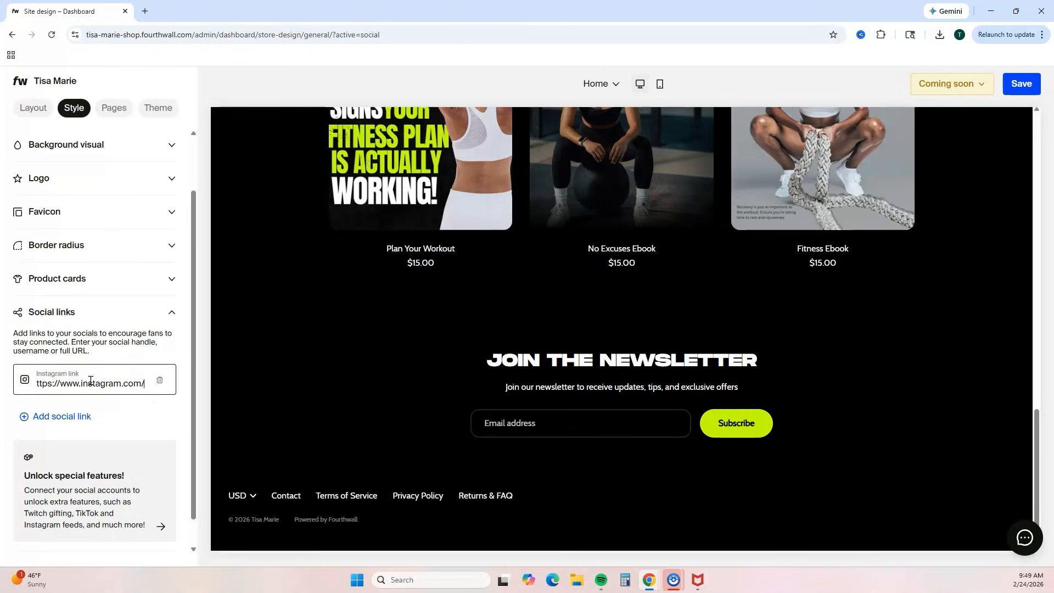
{"action": "left_click", "coordinate": [1012, 494]}
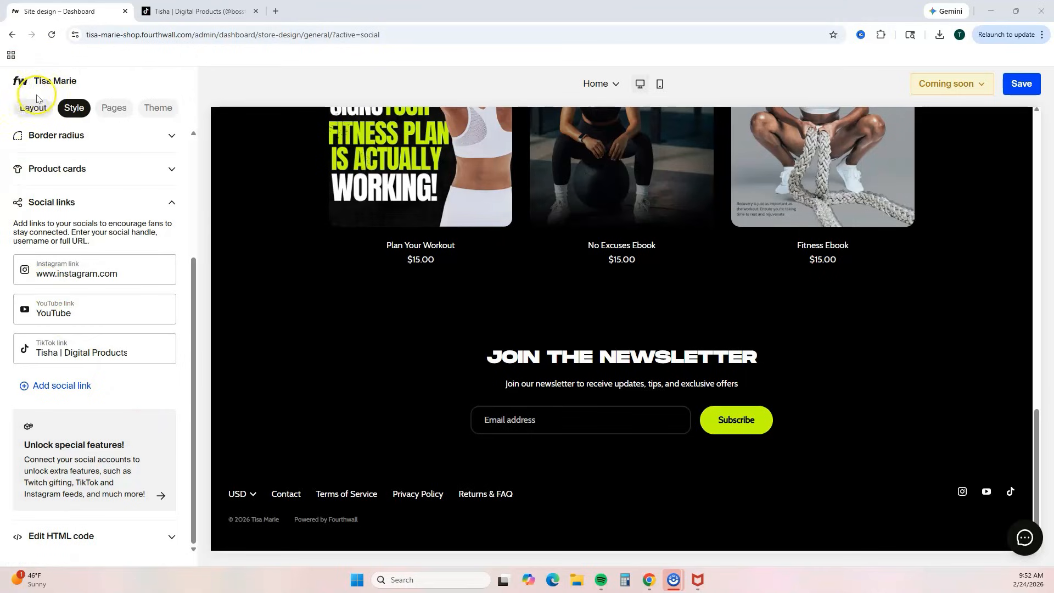
- Turn on custom section colors for the footer and set its text color to #c5ff00
{"action": "left_click", "coordinate": [226, 483]}
{"action": "scroll", "coordinate": [164, 456], "scroll_direction": "down", "scroll_amount": 2}
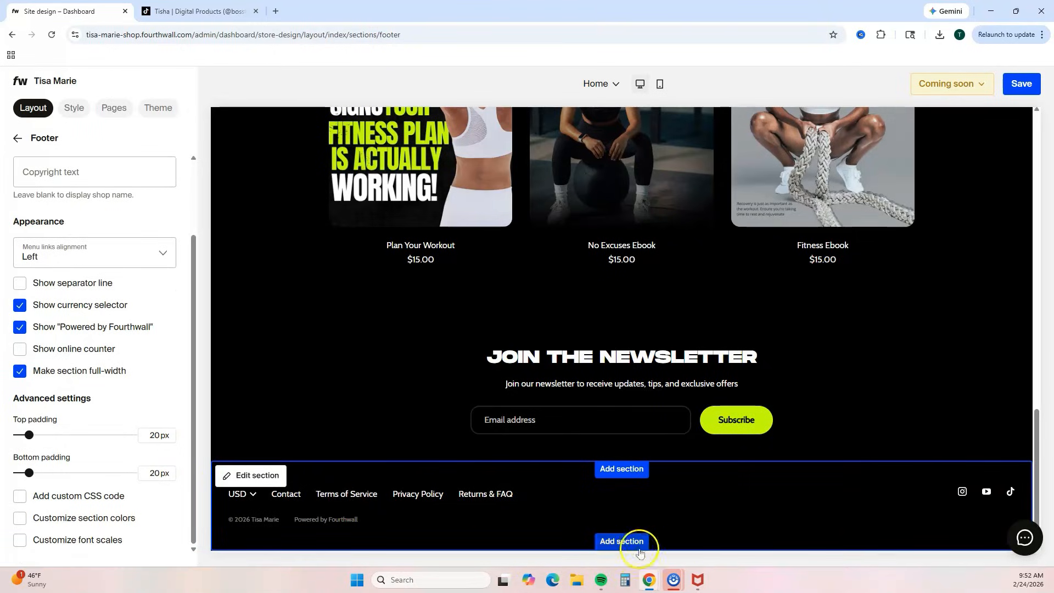
{"action": "left_click", "coordinate": [21, 524]}
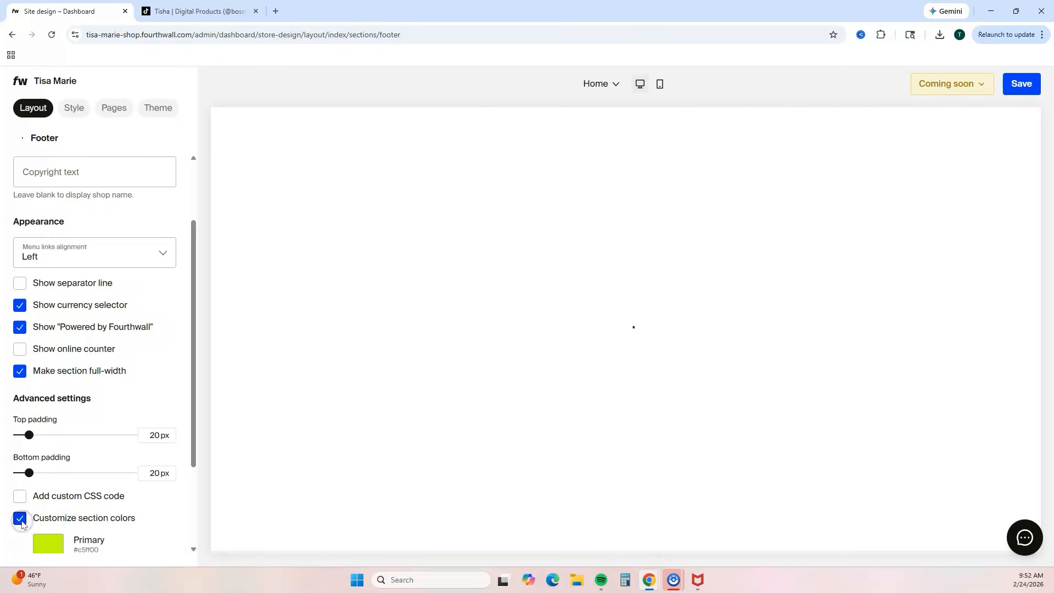
{"action": "scroll", "coordinate": [83, 487], "scroll_direction": "down", "scroll_amount": 2}
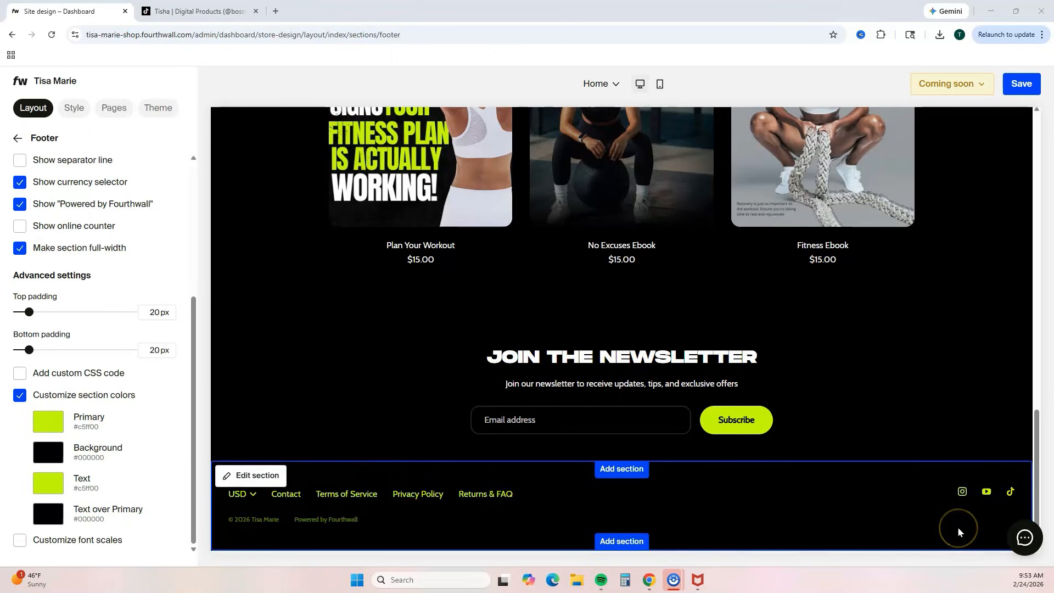
- Save the site design changes and switch the homepage preview to the mobile layout
{"action": "scroll", "coordinate": [957, 525], "scroll_direction": "up", "scroll_amount": 20}
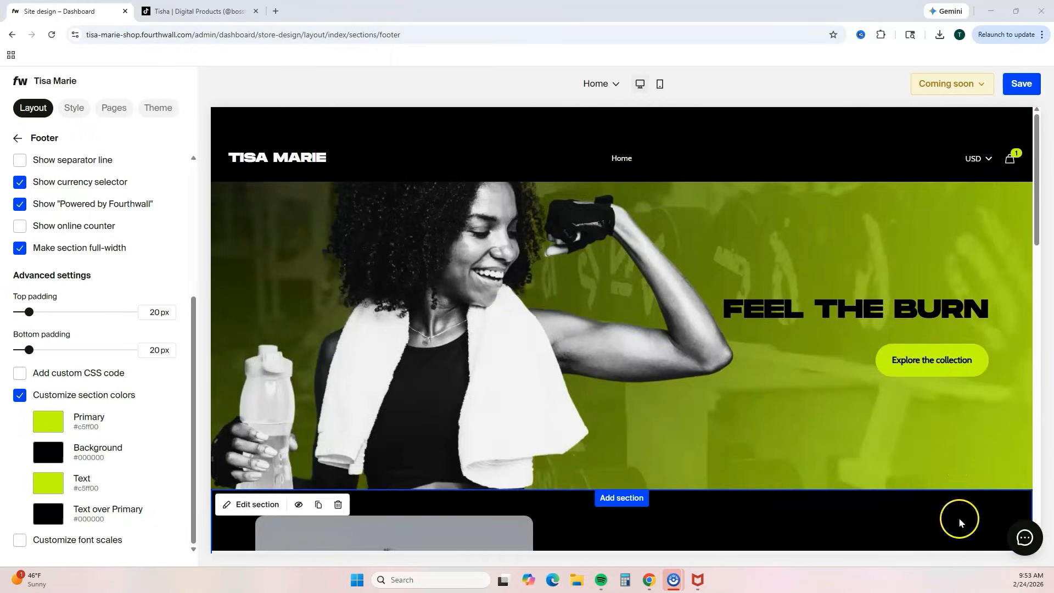
{"action": "left_click", "coordinate": [1022, 84]}
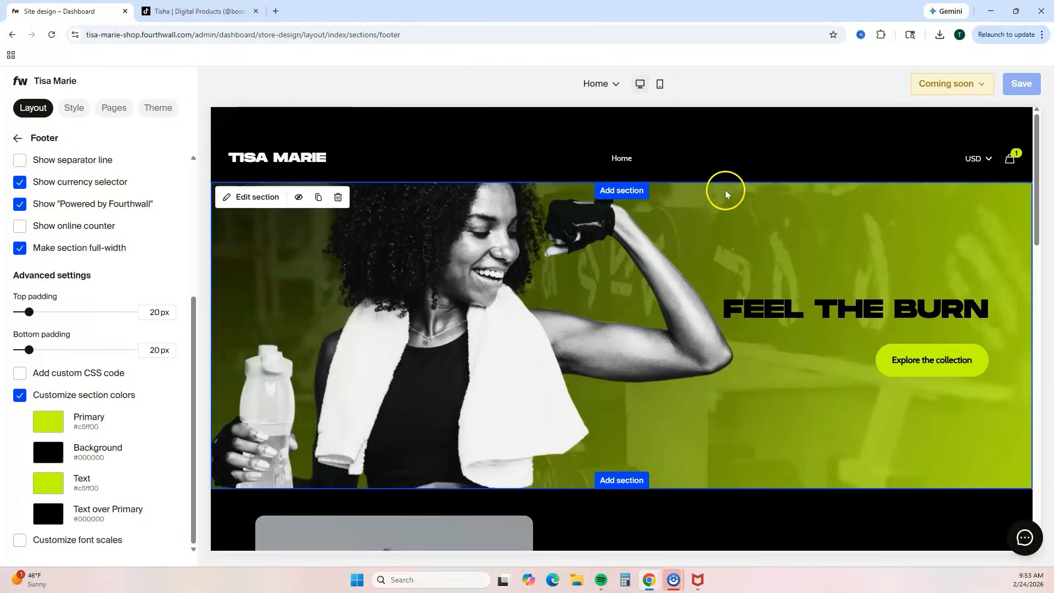
{"action": "left_click", "coordinate": [660, 85]}
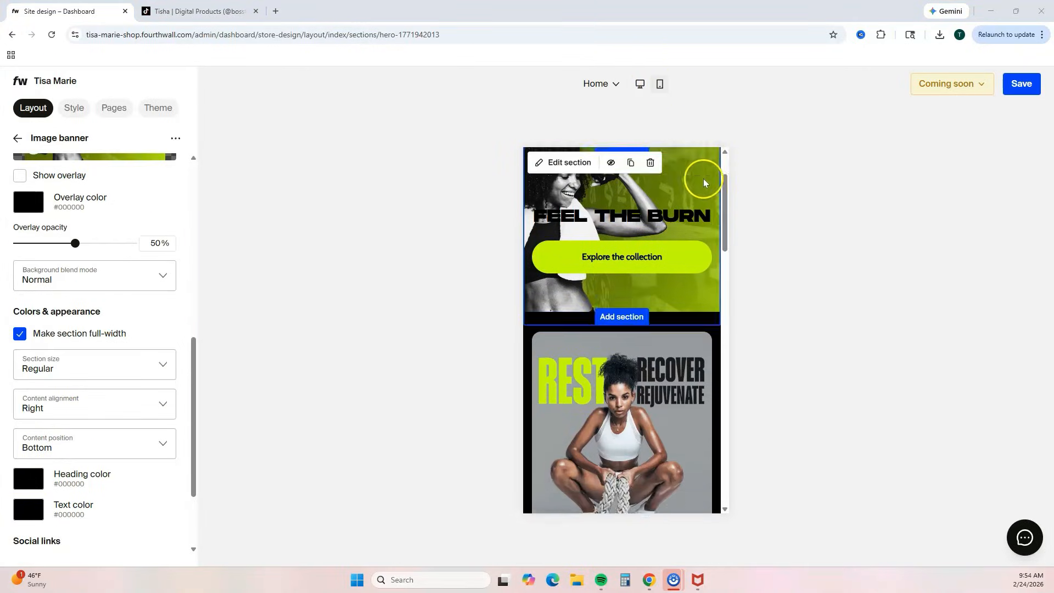
- Review the homepage's mobile preview down to the newsletter and social links, and switch the preview back to the desktop layout
{"action": "scroll", "coordinate": [703, 179], "scroll_direction": "down", "scroll_amount": 7}
{"action": "scroll", "coordinate": [702, 179], "scroll_direction": "down", "scroll_amount": 8}
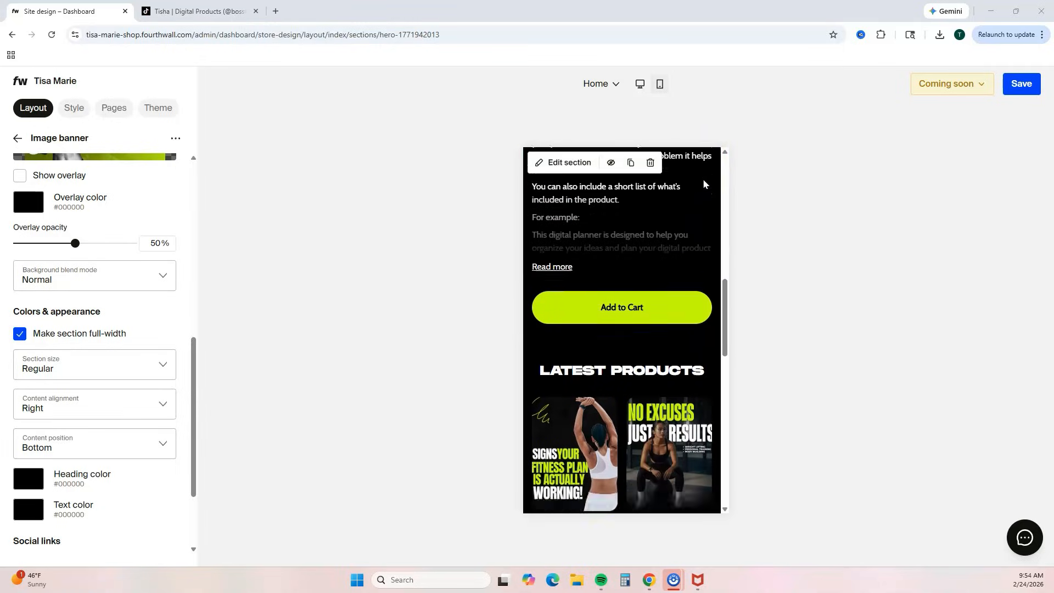
{"action": "scroll", "coordinate": [703, 179], "scroll_direction": "down", "scroll_amount": 6}
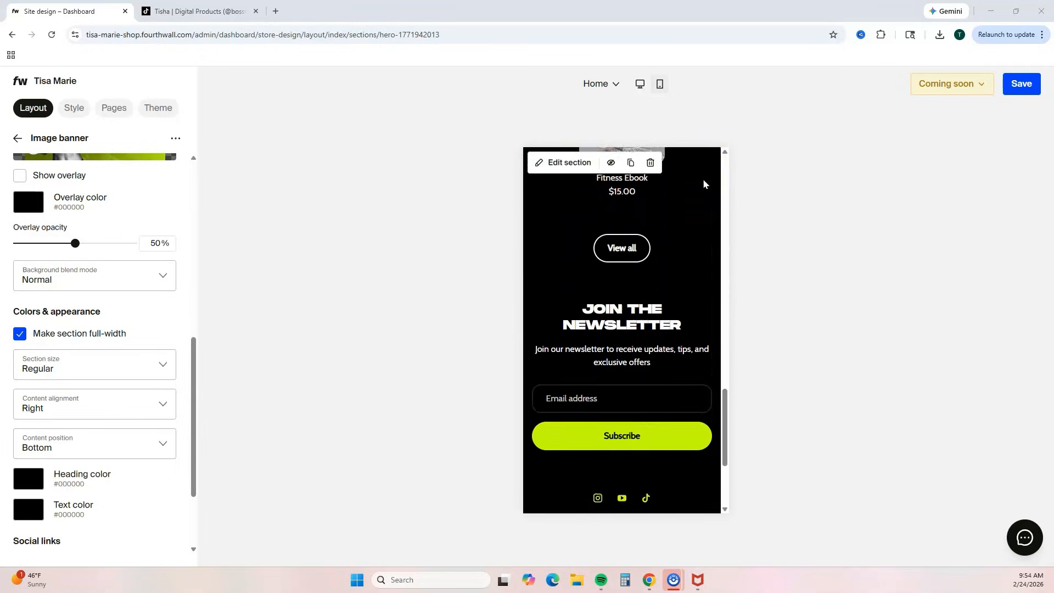
{"action": "scroll", "coordinate": [703, 179], "scroll_direction": "up", "scroll_amount": 10}
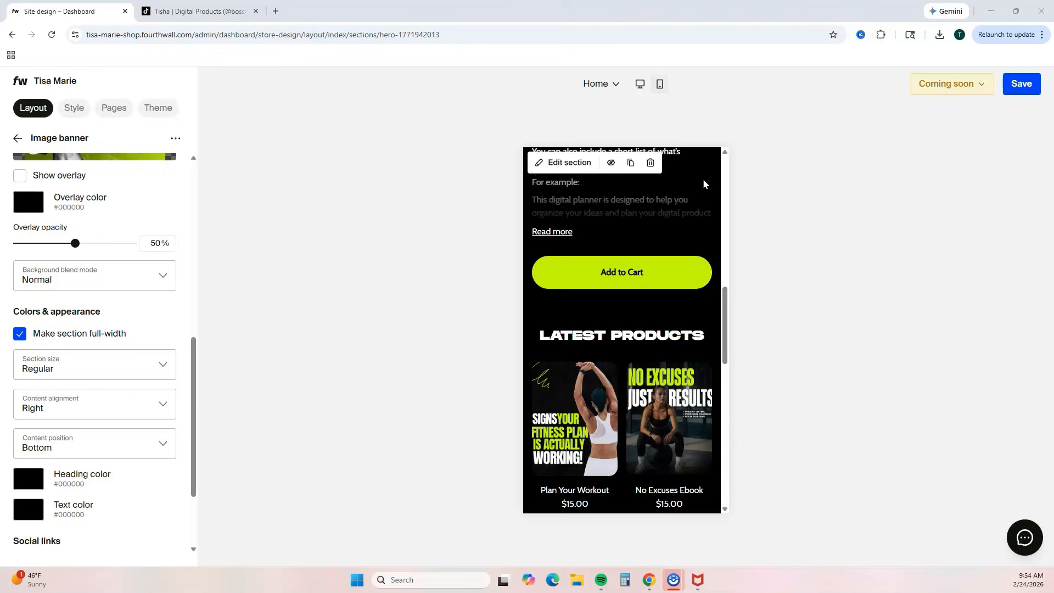
{"action": "left_click", "coordinate": [640, 83]}
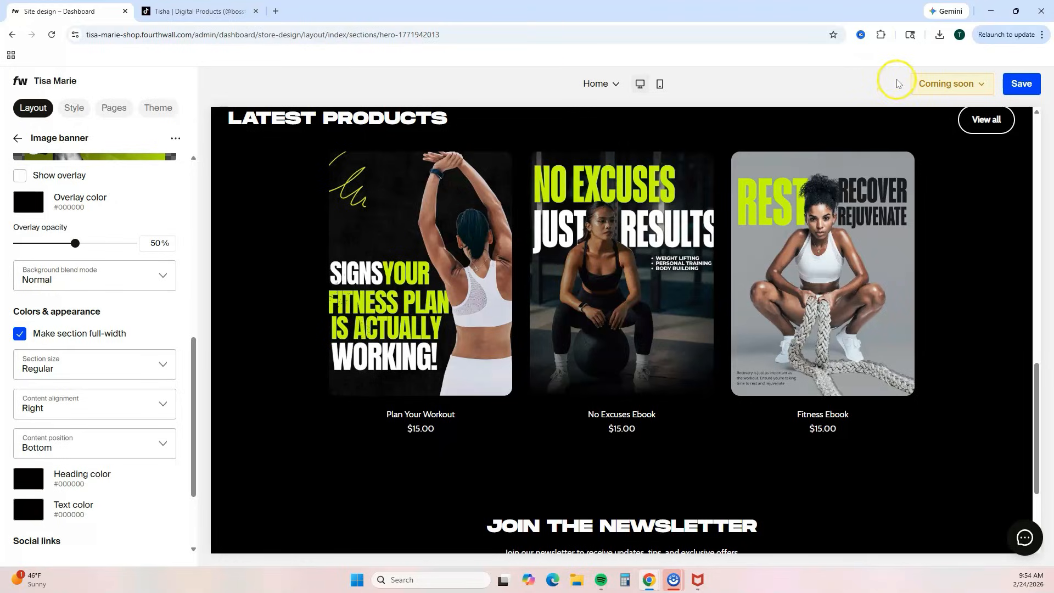
- Change the shop's status to Live so the site is accessible to everyone, and save the change
{"action": "left_click", "coordinate": [981, 88]}
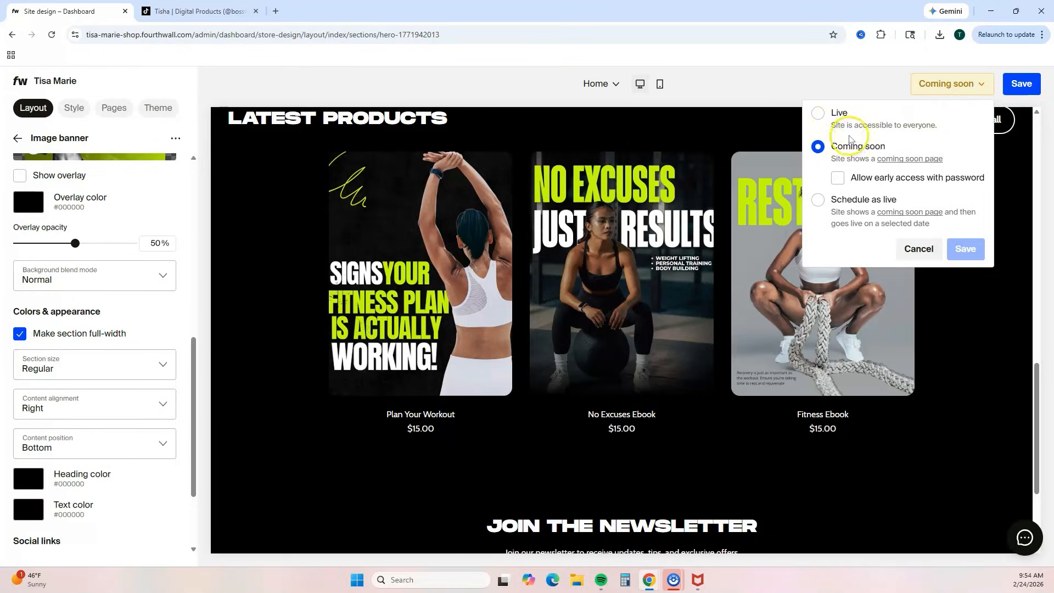
{"action": "left_click", "coordinate": [819, 114]}
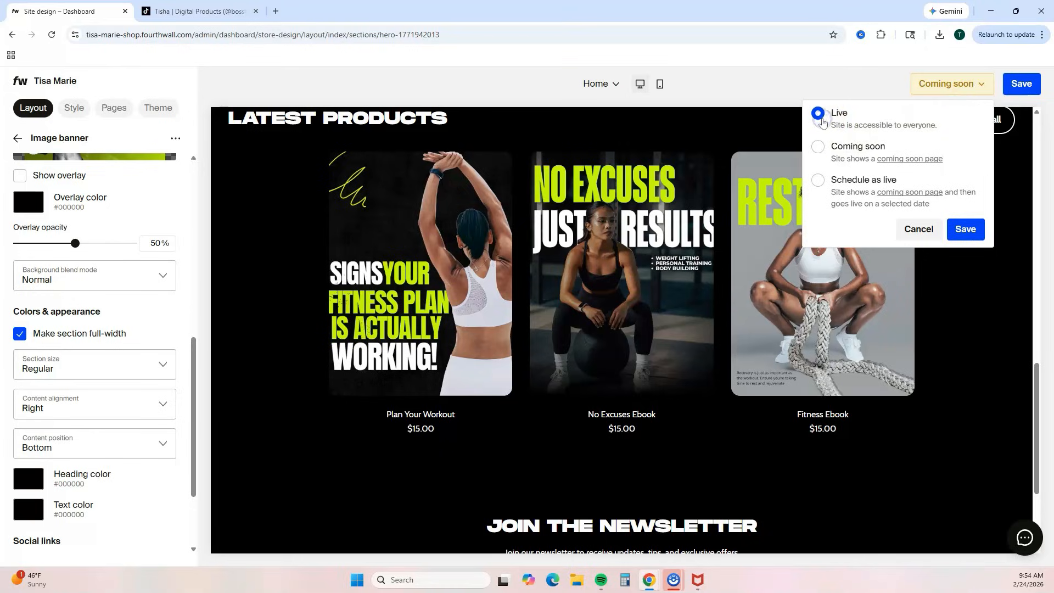
{"action": "left_click", "coordinate": [965, 229]}
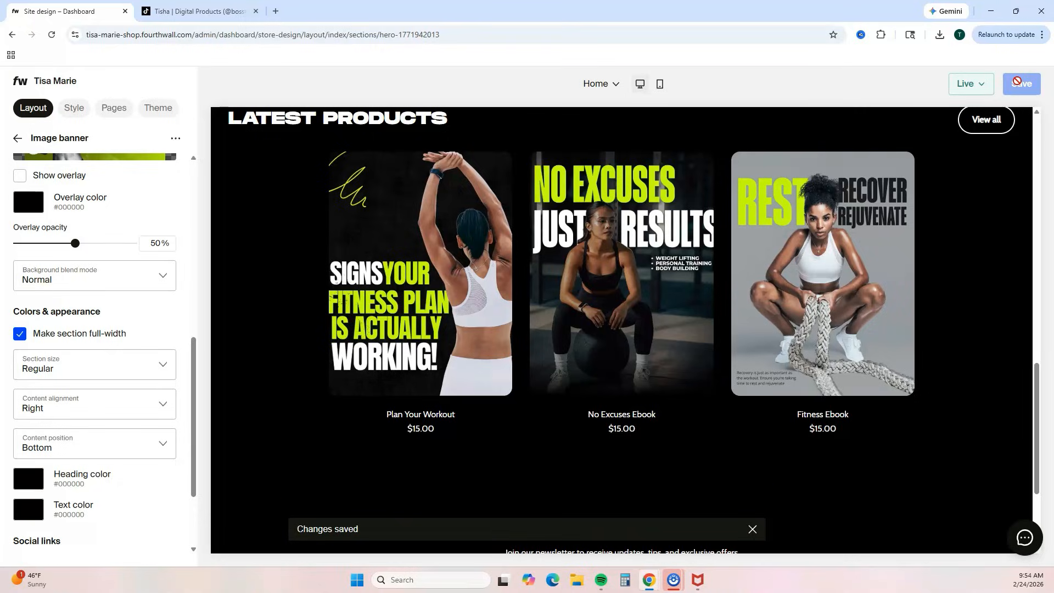
- Leave the site editor to look at the Promotions and Memberships overview pages, and reopen the site design
{"action": "left_click", "coordinate": [20, 82]}
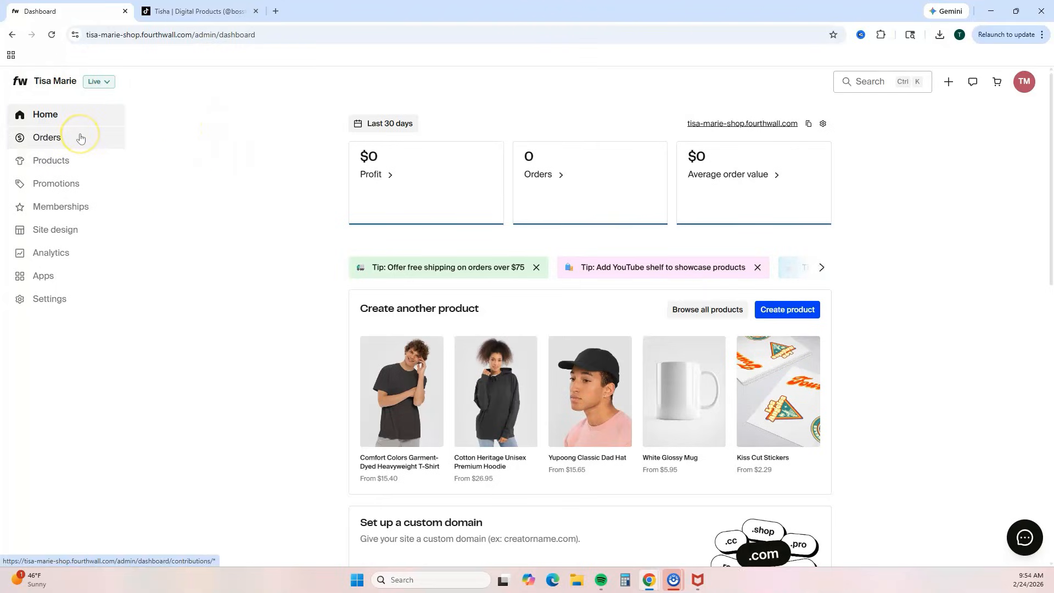
{"action": "left_click", "coordinate": [78, 188]}
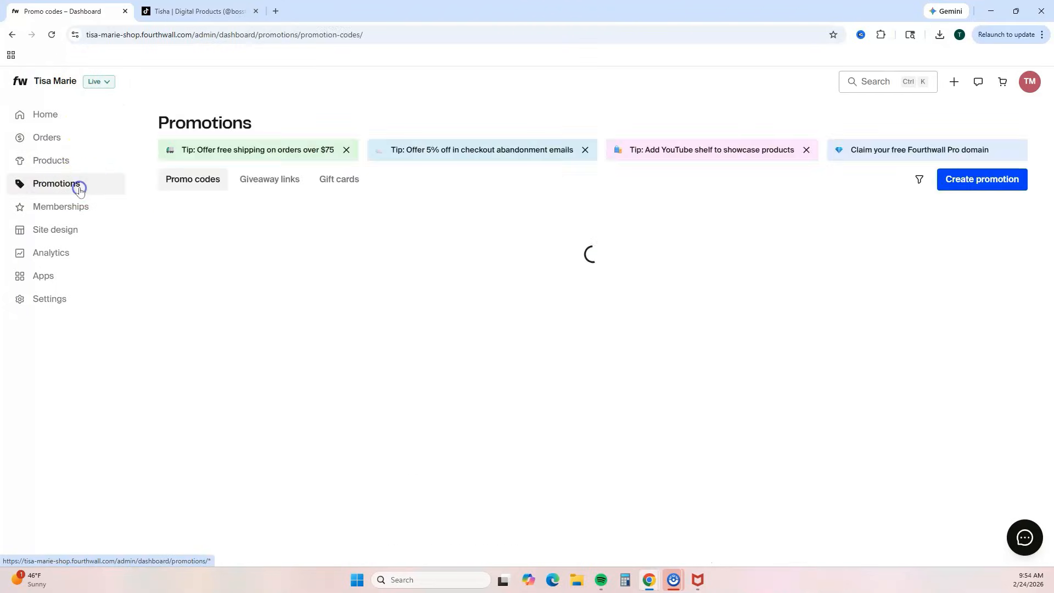
{"action": "left_click", "coordinate": [93, 188]}
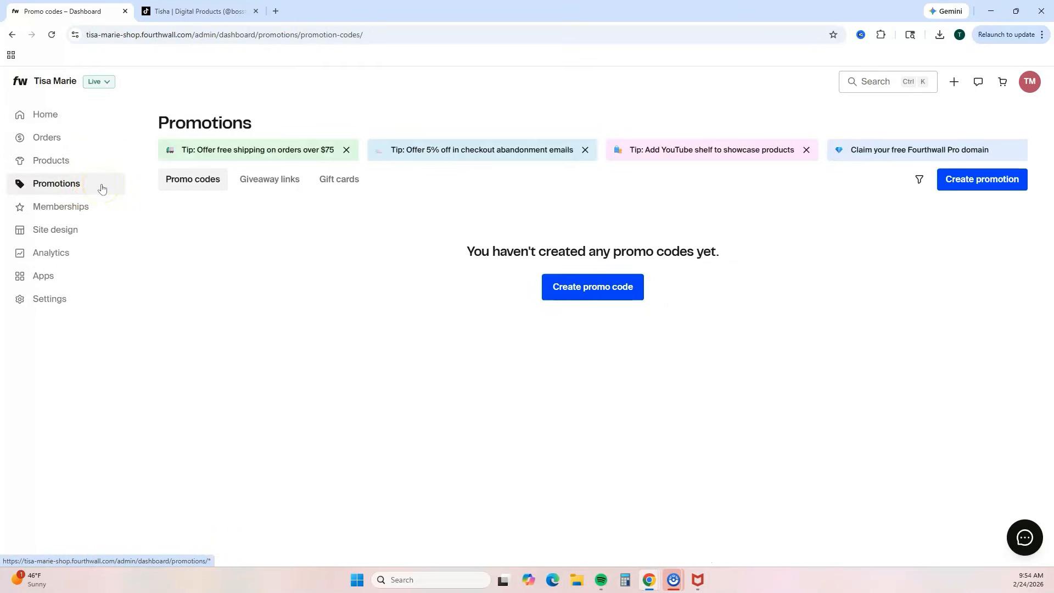
{"action": "left_click", "coordinate": [85, 204]}
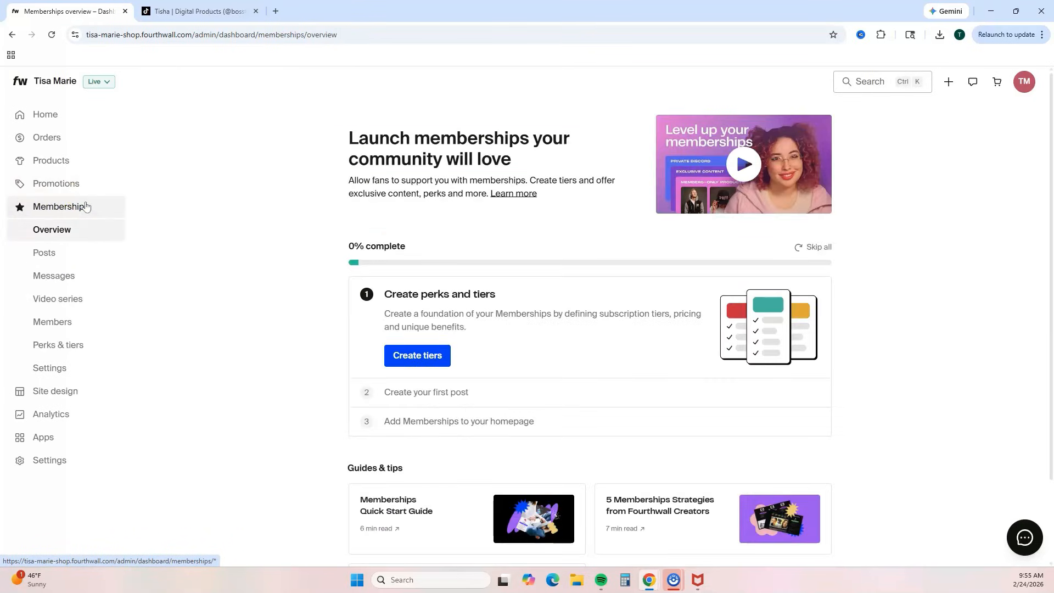
{"action": "left_click", "coordinate": [73, 395]}
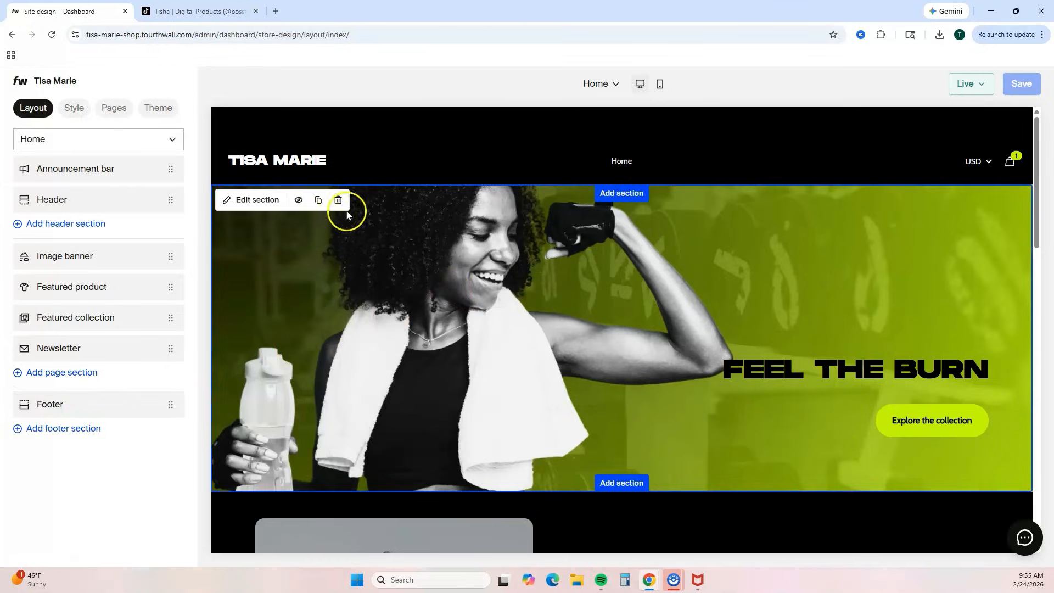
- Return to the dashboard's home page and copy the shop's URL
{"action": "left_click", "coordinate": [19, 80]}
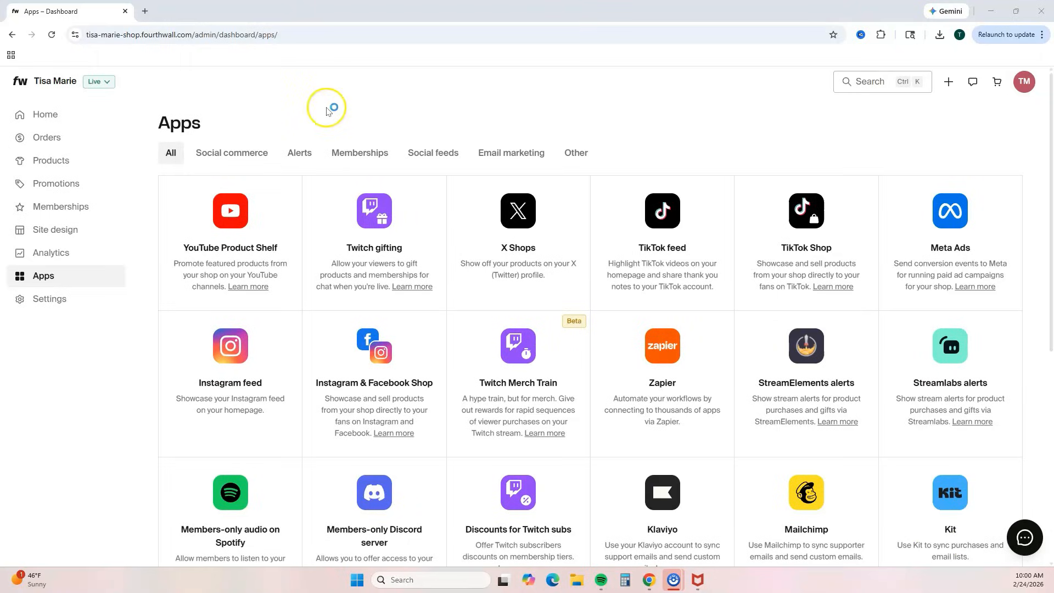
{"action": "left_click", "coordinate": [54, 118]}
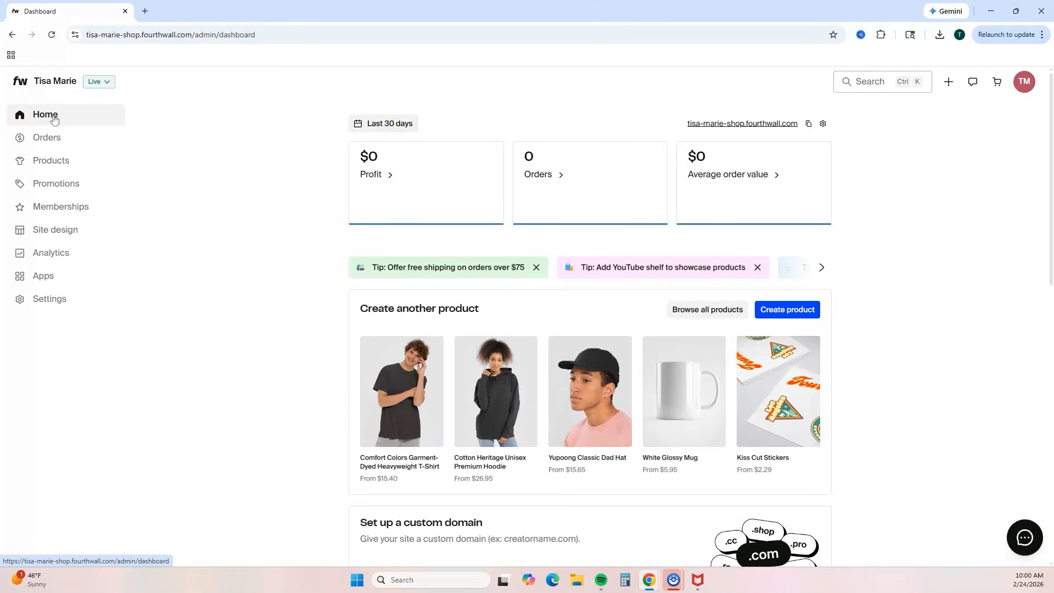
{"action": "left_click", "coordinate": [809, 125]}
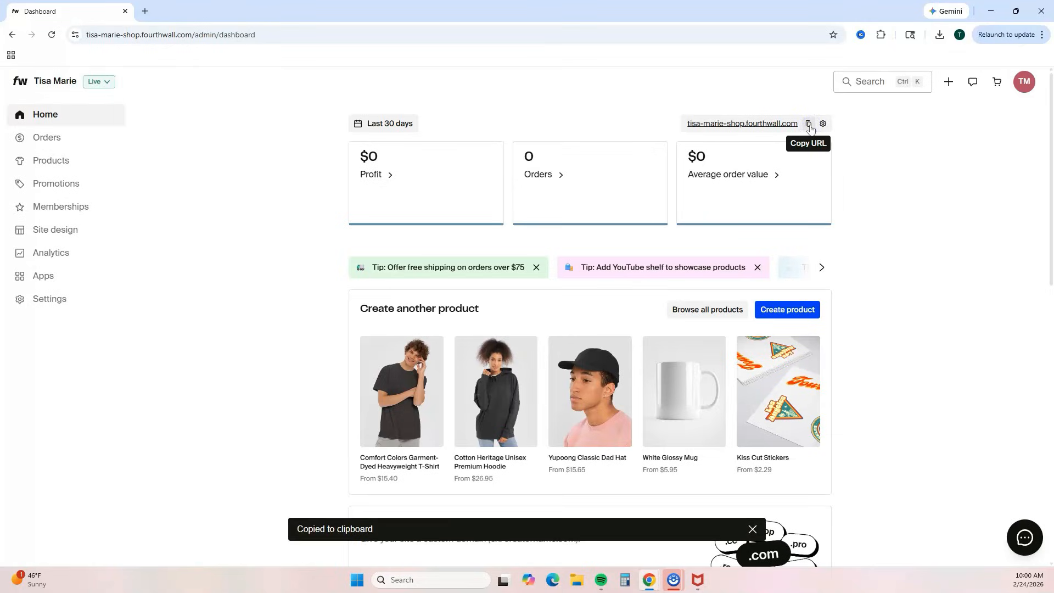